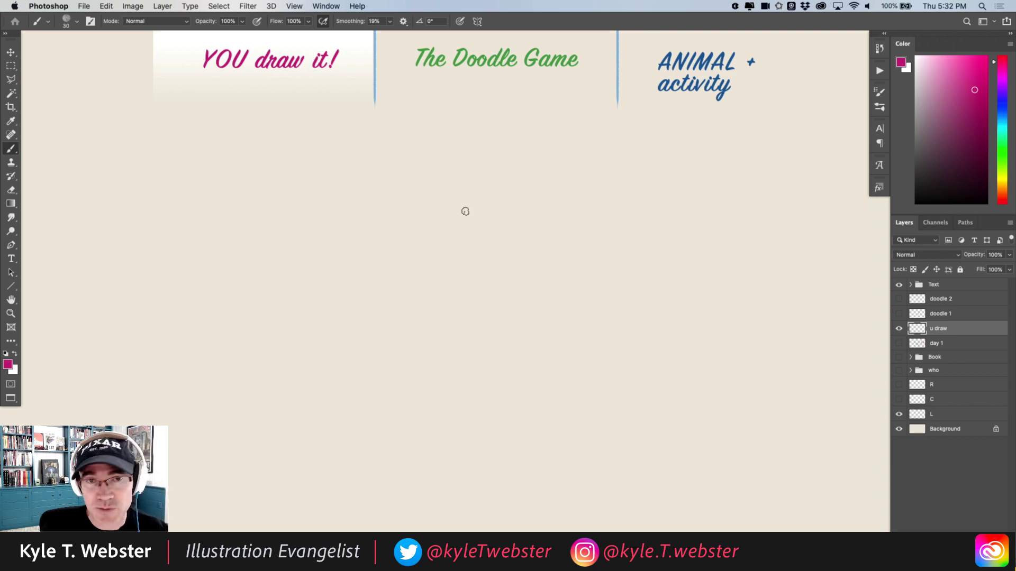
Sketch sample straight, zigzag and curved strokes on the u draw layer, and clear them all from the canvas.
{"action": "left_click_drag", "start_coordinate": [415, 211], "coordinate": [396, 256]}
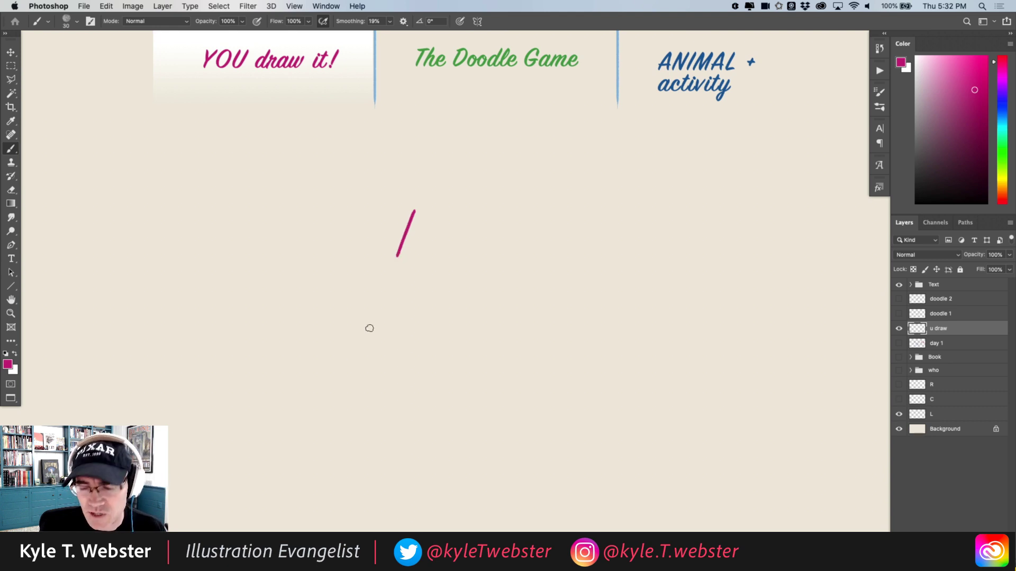
{"action": "mouse_move", "coordinate": [313, 227]}
{"action": "left_mouse_down"}
{"action": "mouse_move", "coordinate": [292, 220]}
{"action": "mouse_move", "coordinate": [291, 241]}
{"action": "left_mouse_up"}
{"action": "mouse_move", "coordinate": [278, 284]}
{"action": "left_mouse_down"}
{"action": "mouse_move", "coordinate": [272, 265]}
{"action": "mouse_move", "coordinate": [245, 250]}
{"action": "left_mouse_up"}
{"action": "left_click_drag", "start_coordinate": [309, 320], "coordinate": [231, 329]}
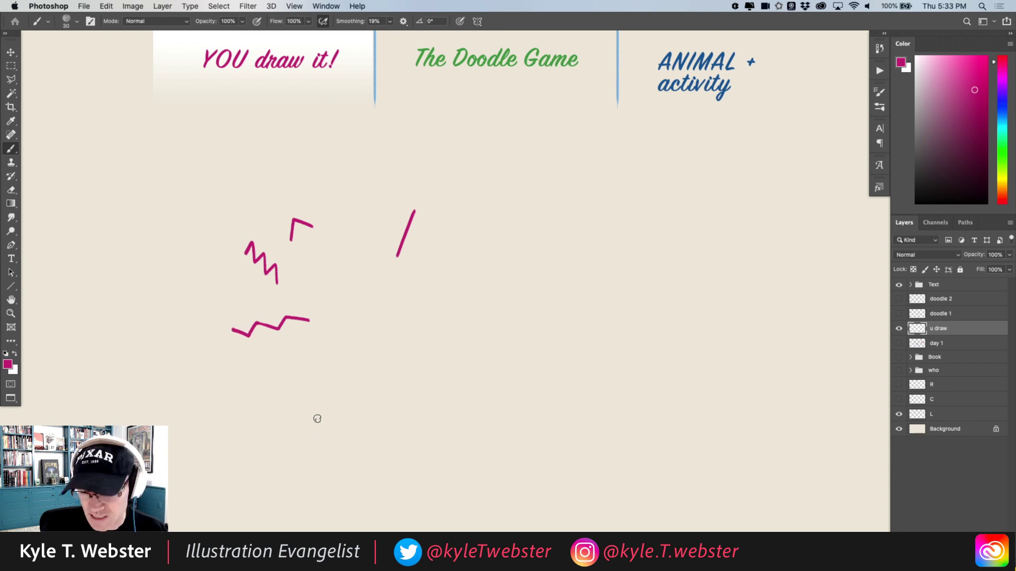
{"action": "mouse_move", "coordinate": [402, 287]}
{"action": "left_mouse_down"}
{"action": "mouse_move", "coordinate": [390, 350]}
{"action": "mouse_move", "coordinate": [313, 367]}
{"action": "mouse_move", "coordinate": [336, 391]}
{"action": "mouse_move", "coordinate": [323, 405]}
{"action": "mouse_move", "coordinate": [285, 412]}
{"action": "mouse_move", "coordinate": [315, 460]}
{"action": "mouse_move", "coordinate": [287, 454]}
{"action": "left_mouse_up"}
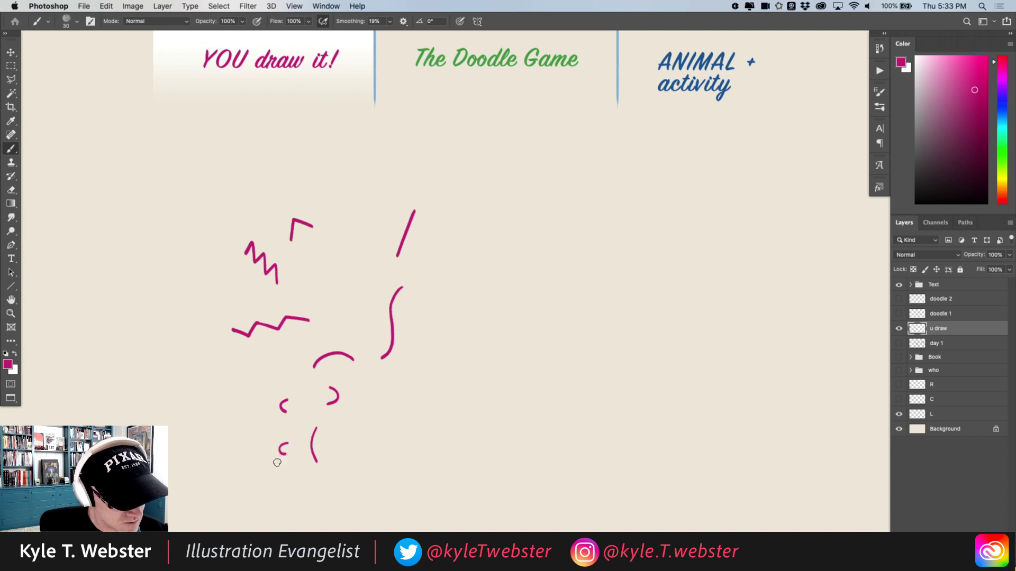
{"action": "key", "text": "super+a"}
{"action": "key", "text": "Delete"}
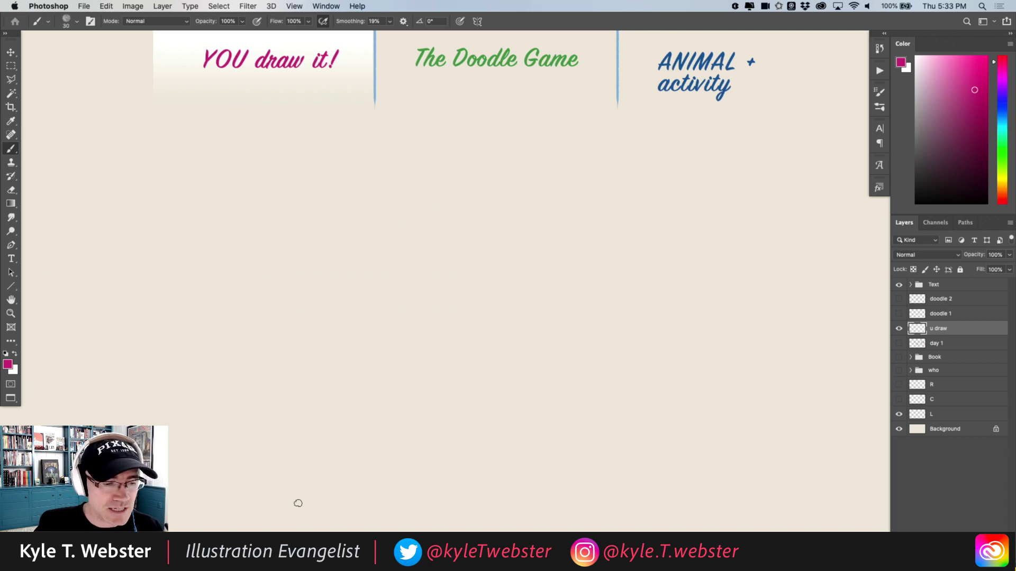
Draw a magenta diamond-shaped lizard head pointing down and open at the back, with two neck lines flaring upward from the opening.
{"action": "left_click_drag", "start_coordinate": [461, 352], "coordinate": [451, 344]}
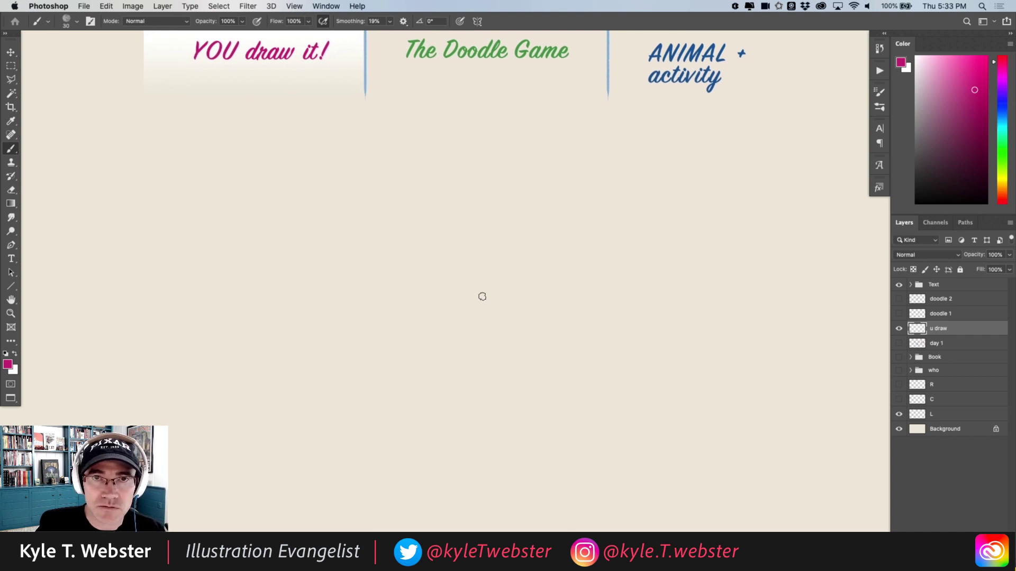
{"action": "mouse_move", "coordinate": [526, 367]}
{"action": "left_mouse_down"}
{"action": "mouse_move", "coordinate": [507, 401]}
{"action": "mouse_move", "coordinate": [484, 368]}
{"action": "left_mouse_up"}
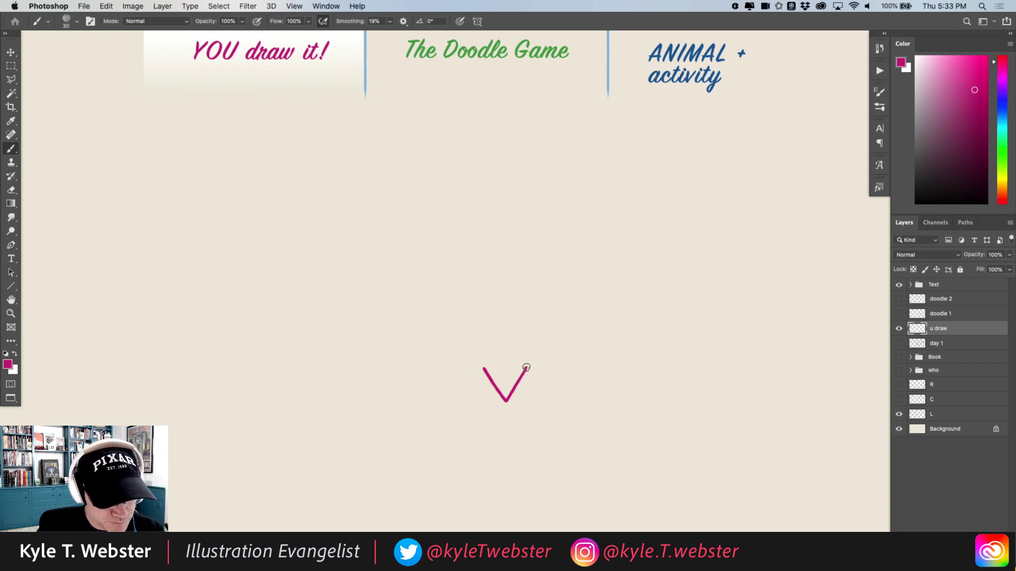
{"action": "mouse_move", "coordinate": [526, 367]}
{"action": "left_mouse_down"}
{"action": "mouse_move", "coordinate": [513, 349]}
{"action": "mouse_move", "coordinate": [488, 363]}
{"action": "mouse_move", "coordinate": [495, 353]}
{"action": "left_mouse_up"}
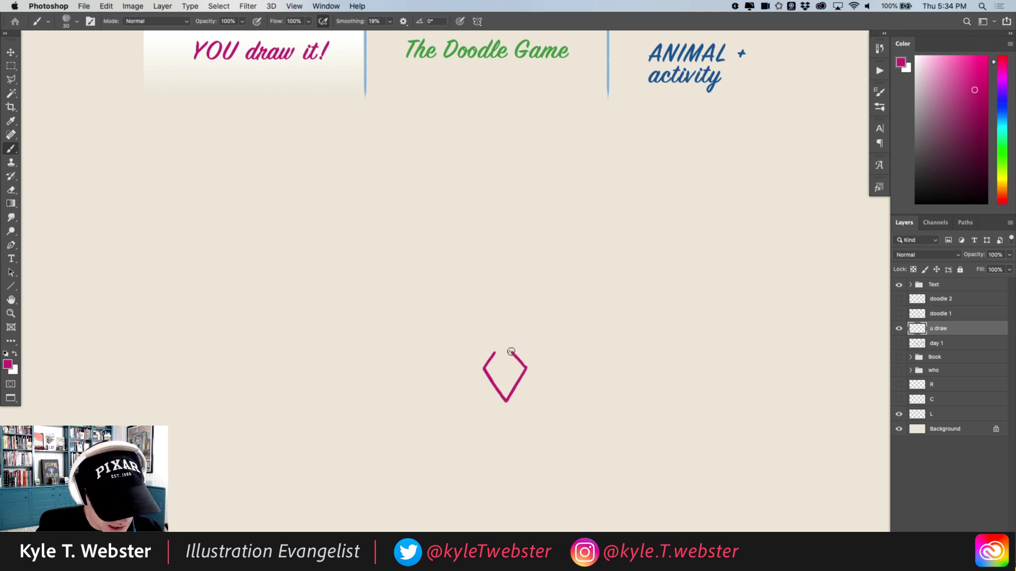
{"action": "left_click_drag", "start_coordinate": [511, 352], "coordinate": [523, 324]}
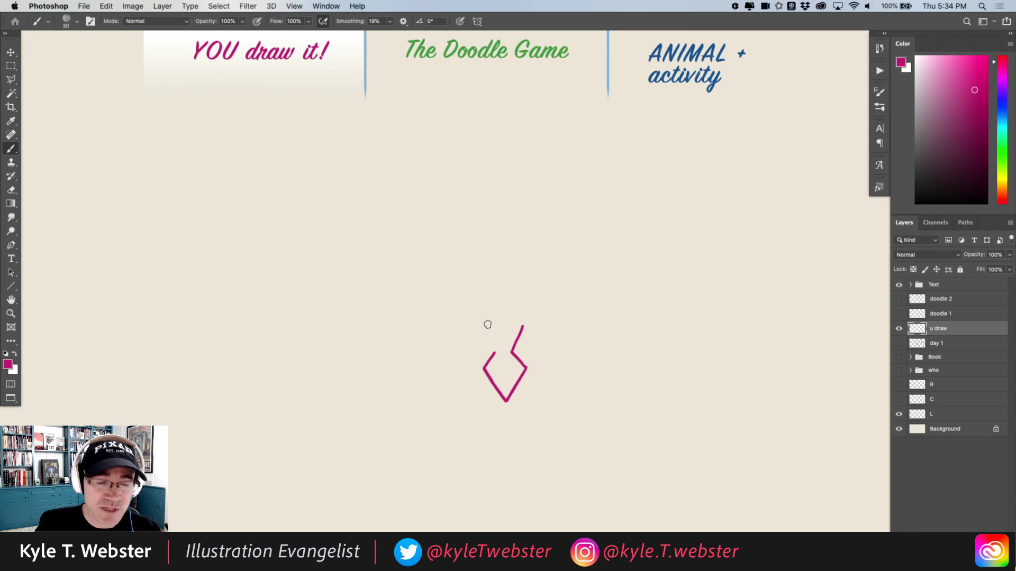
{"action": "left_click_drag", "start_coordinate": [495, 353], "coordinate": [482, 326]}
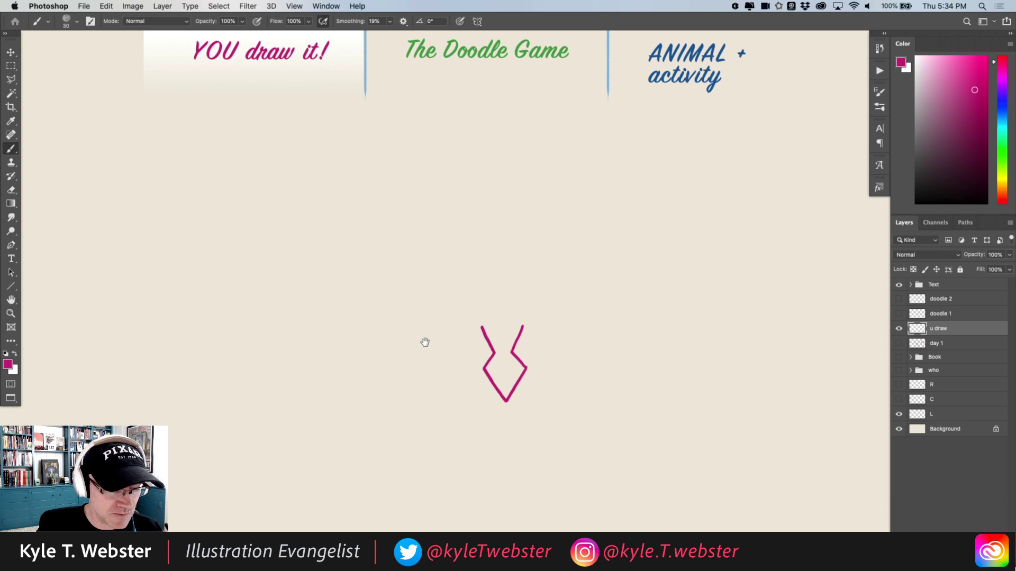
Outline both front legs with a curved inner line from each neck end and an angular outer line around it.
{"action": "left_click_drag", "start_coordinate": [424, 340], "coordinate": [453, 334]}
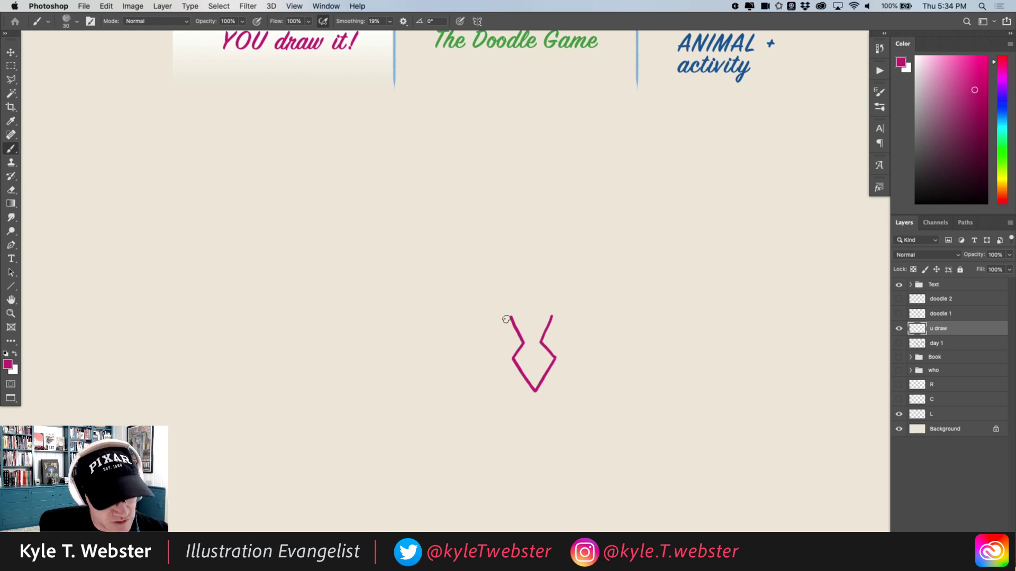
{"action": "mouse_move", "coordinate": [512, 317]}
{"action": "left_mouse_down"}
{"action": "mouse_move", "coordinate": [484, 329]}
{"action": "mouse_move", "coordinate": [480, 358]}
{"action": "left_mouse_up"}
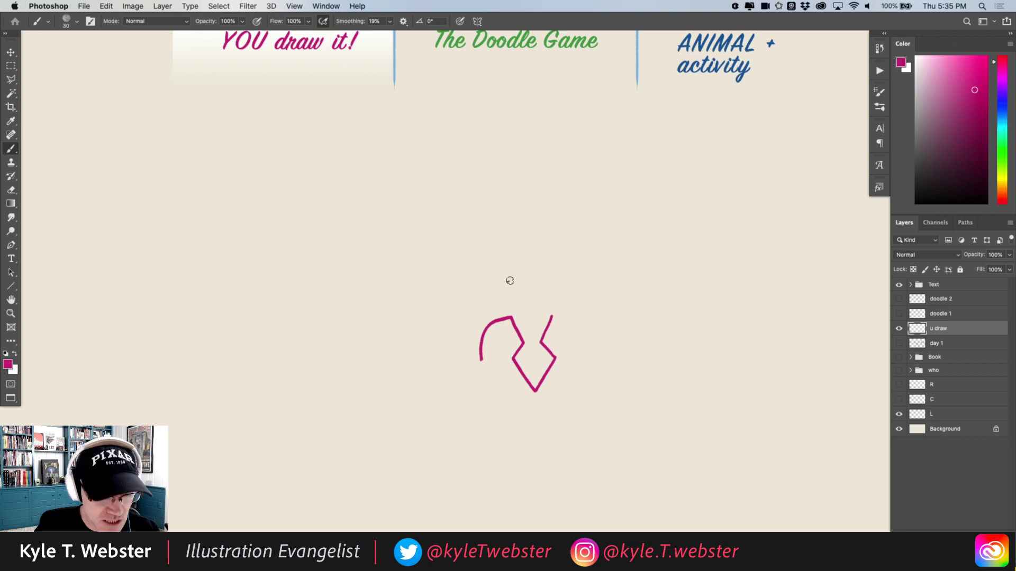
{"action": "mouse_move", "coordinate": [552, 316]}
{"action": "left_mouse_down"}
{"action": "mouse_move", "coordinate": [578, 325]}
{"action": "mouse_move", "coordinate": [589, 359]}
{"action": "left_mouse_up"}
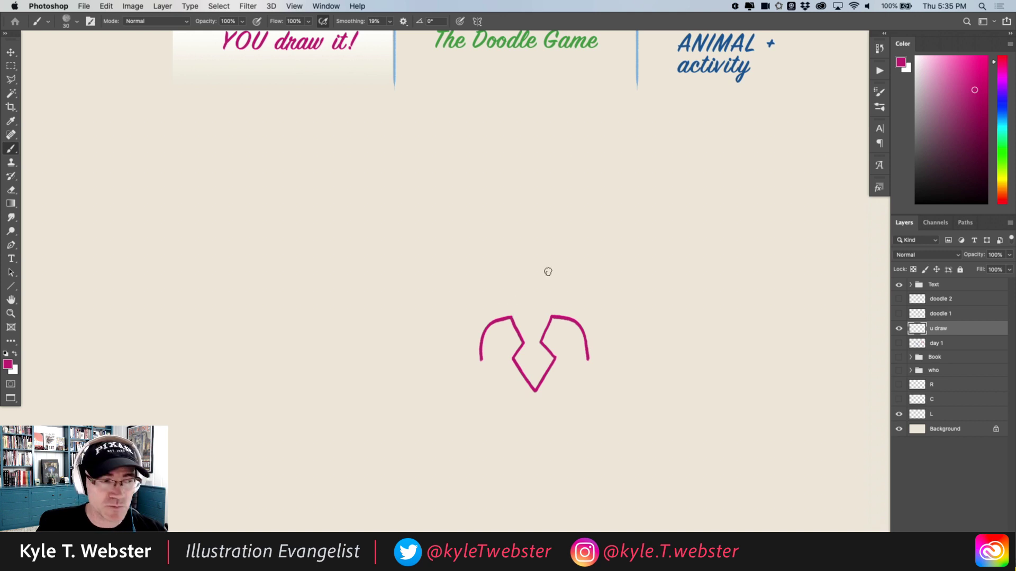
{"action": "mouse_move", "coordinate": [507, 306]}
{"action": "left_mouse_down"}
{"action": "mouse_move", "coordinate": [470, 318]}
{"action": "mouse_move", "coordinate": [473, 361]}
{"action": "left_mouse_up"}
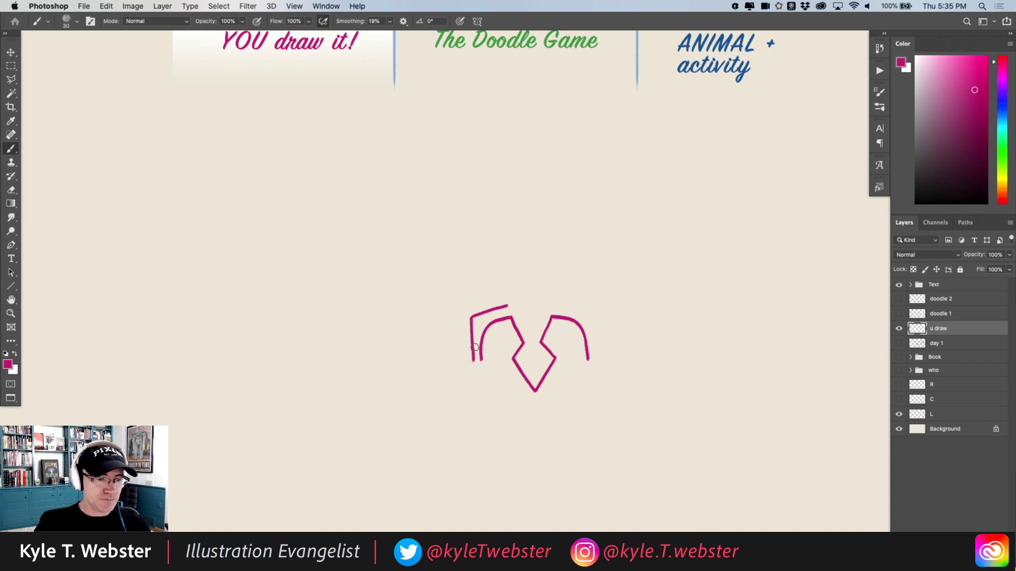
{"action": "mouse_move", "coordinate": [555, 307]}
{"action": "left_mouse_down"}
{"action": "mouse_move", "coordinate": [593, 310]}
{"action": "mouse_move", "coordinate": [595, 360]}
{"action": "left_mouse_up"}
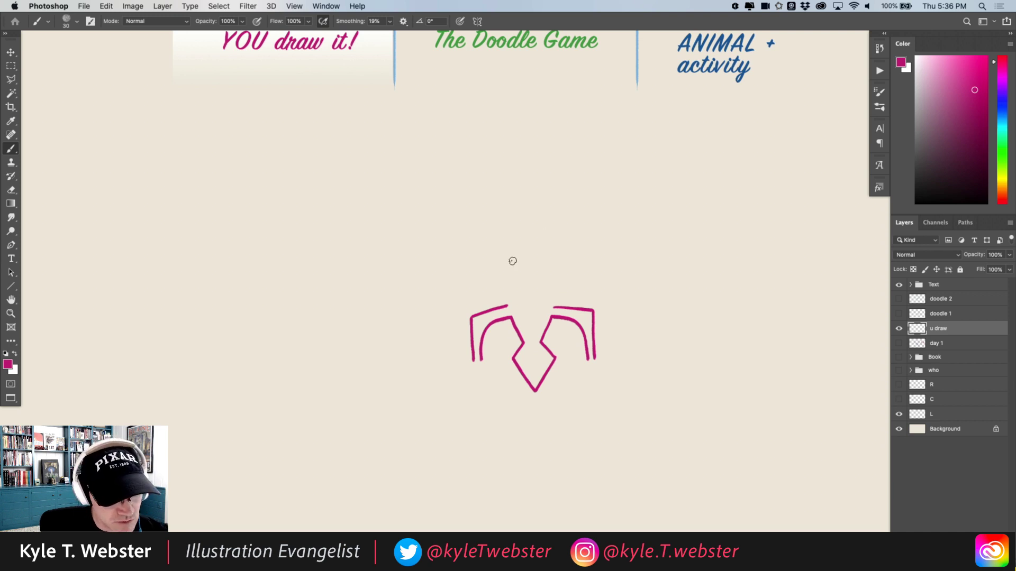
Draw the lizard's body as two roughly parallel arcs curving up and left from the tops of the front legs.
{"action": "mouse_move", "coordinate": [505, 305]}
{"action": "left_mouse_down"}
{"action": "mouse_move", "coordinate": [497, 281]}
{"action": "mouse_move", "coordinate": [458, 276]}
{"action": "left_mouse_up"}
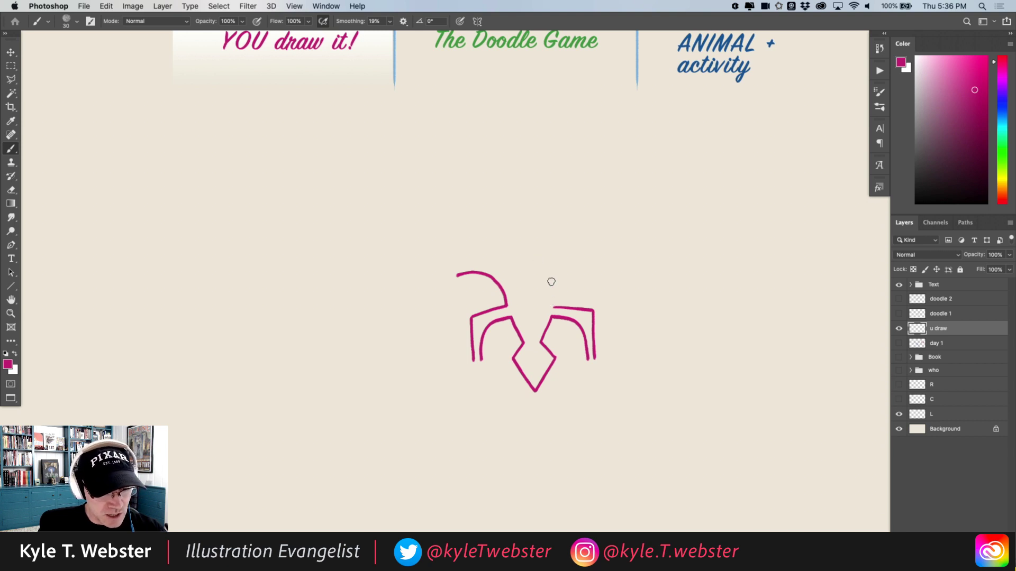
{"action": "left_click", "coordinate": [470, 236]}
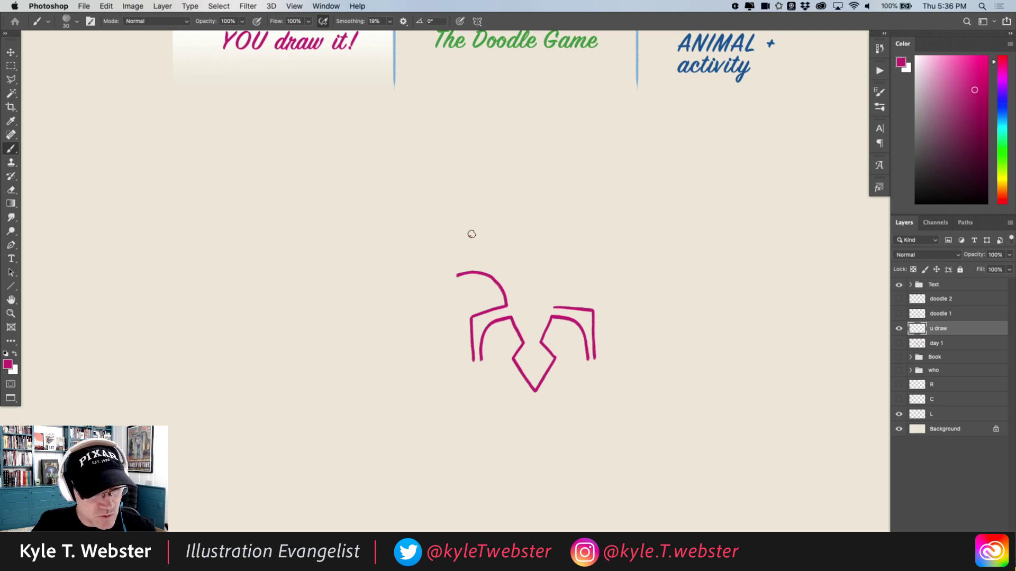
{"action": "mouse_move", "coordinate": [469, 235]}
{"action": "left_mouse_down"}
{"action": "mouse_move", "coordinate": [521, 247]}
{"action": "mouse_move", "coordinate": [552, 305]}
{"action": "left_mouse_up"}
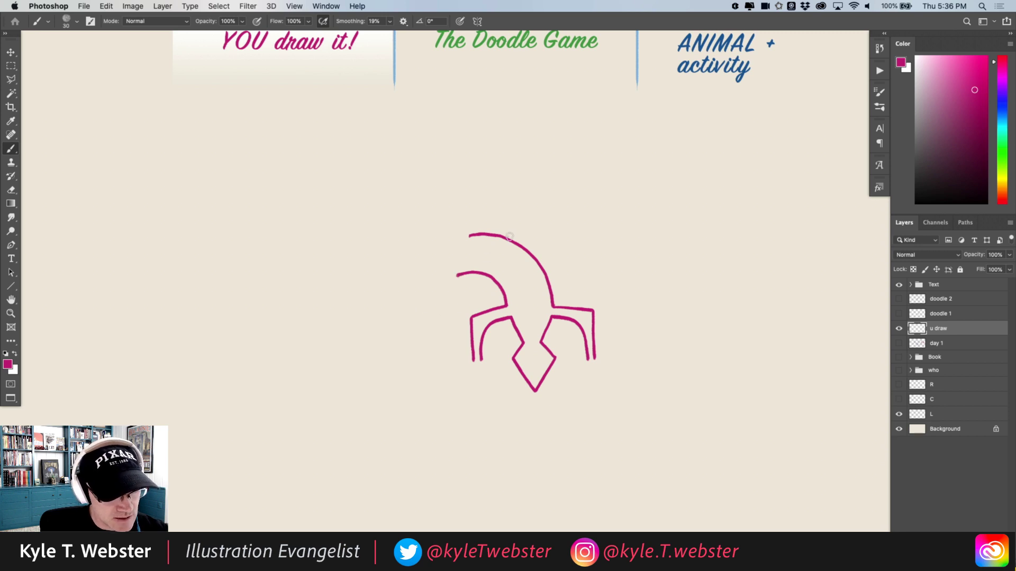
Outline both hind legs from the body ends, each with an angular outer line and a curved inner line, pointing left.
{"action": "mouse_move", "coordinate": [455, 276]}
{"action": "left_mouse_down"}
{"action": "mouse_move", "coordinate": [451, 312]}
{"action": "mouse_move", "coordinate": [411, 312]}
{"action": "left_mouse_up"}
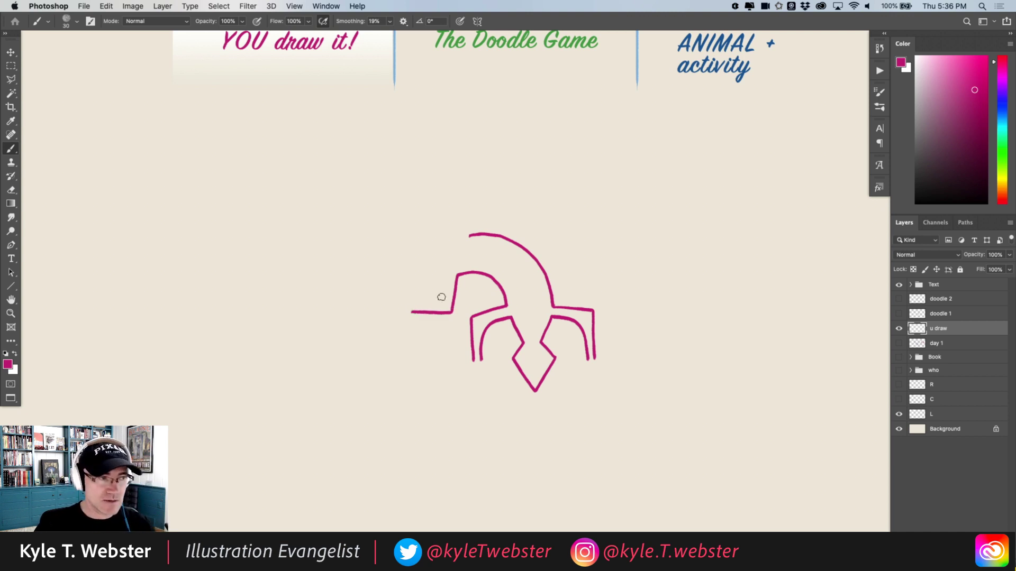
{"action": "left_click_drag", "start_coordinate": [471, 234], "coordinate": [466, 235]}
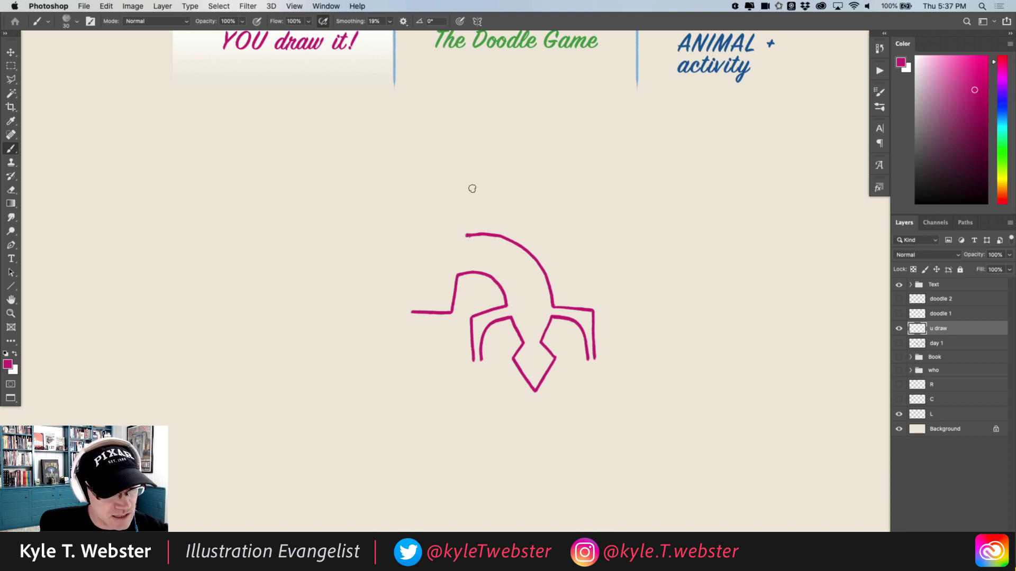
{"action": "mouse_move", "coordinate": [466, 235]}
{"action": "left_mouse_down"}
{"action": "mouse_move", "coordinate": [471, 190]}
{"action": "mouse_move", "coordinate": [429, 193]}
{"action": "left_mouse_up"}
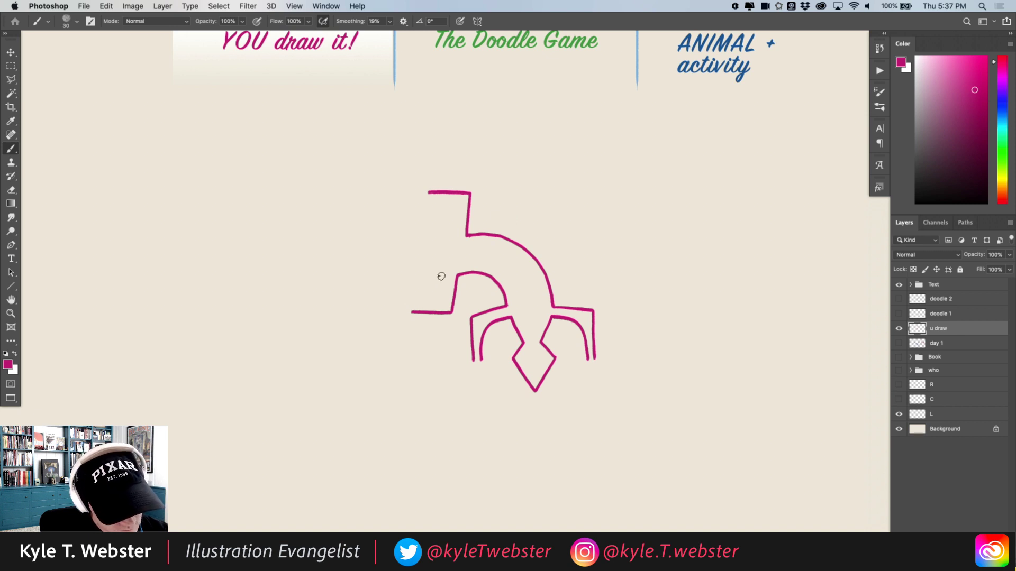
{"action": "mouse_move", "coordinate": [441, 276]}
{"action": "left_mouse_down"}
{"action": "mouse_move", "coordinate": [444, 300]}
{"action": "mouse_move", "coordinate": [410, 306]}
{"action": "left_mouse_up"}
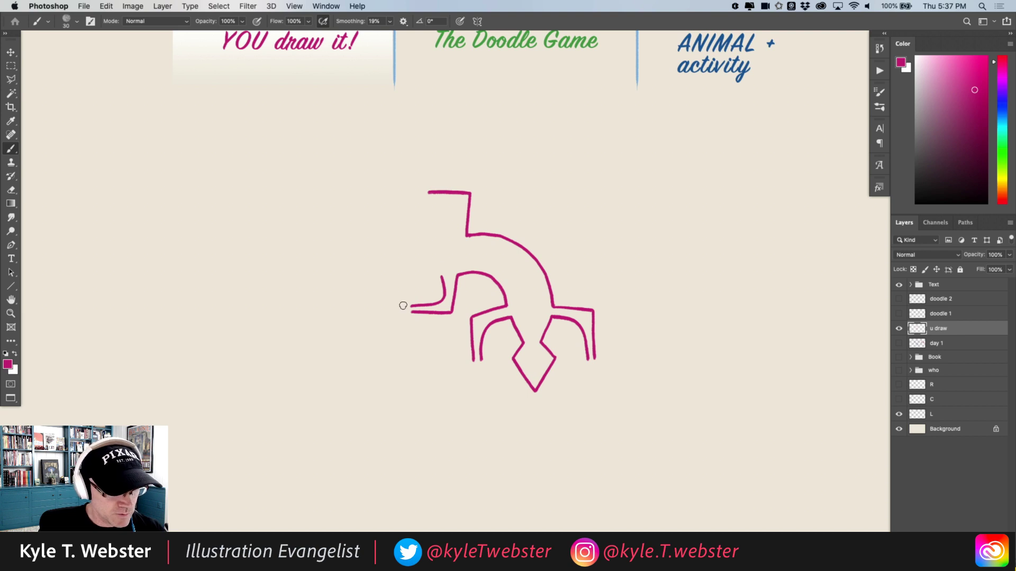
{"action": "mouse_move", "coordinate": [451, 231]}
{"action": "left_mouse_down"}
{"action": "mouse_move", "coordinate": [455, 208]}
{"action": "mouse_move", "coordinate": [428, 200]}
{"action": "left_mouse_up"}
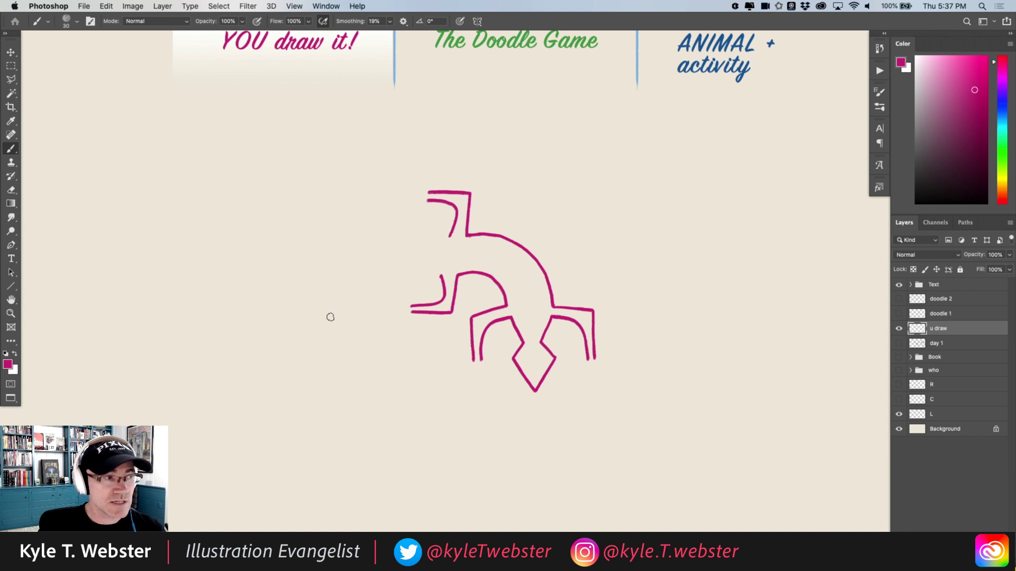
Draw a long tail curling upward to a point, joining both of its edges to the inner lines of the hind legs.
{"action": "scroll", "coordinate": [334, 300], "scroll_direction": "up", "scroll_amount": 3}
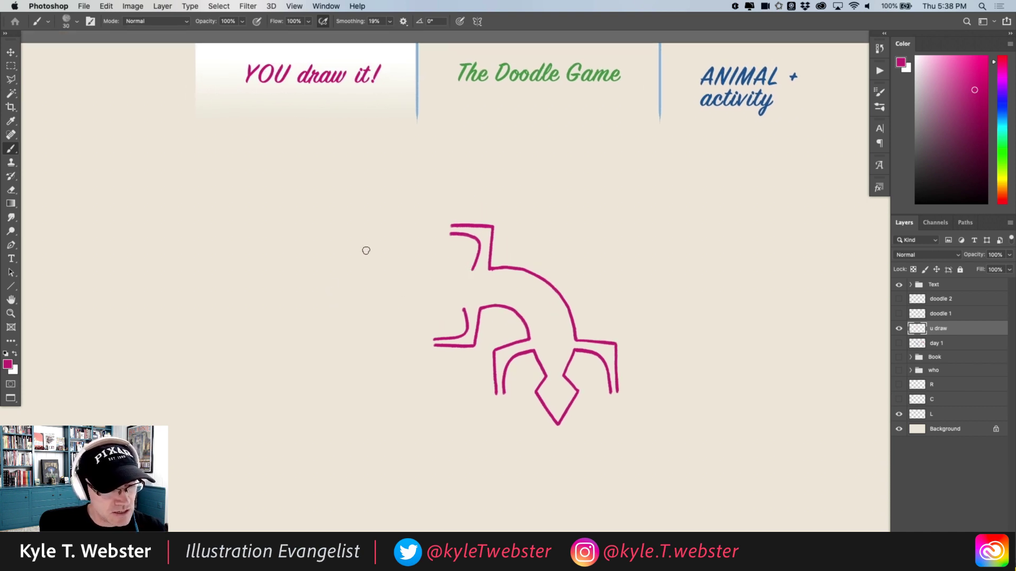
{"action": "mouse_move", "coordinate": [474, 270]}
{"action": "left_mouse_down"}
{"action": "mouse_move", "coordinate": [417, 283]}
{"action": "mouse_move", "coordinate": [384, 270]}
{"action": "mouse_move", "coordinate": [378, 230]}
{"action": "mouse_move", "coordinate": [395, 188]}
{"action": "left_mouse_up"}
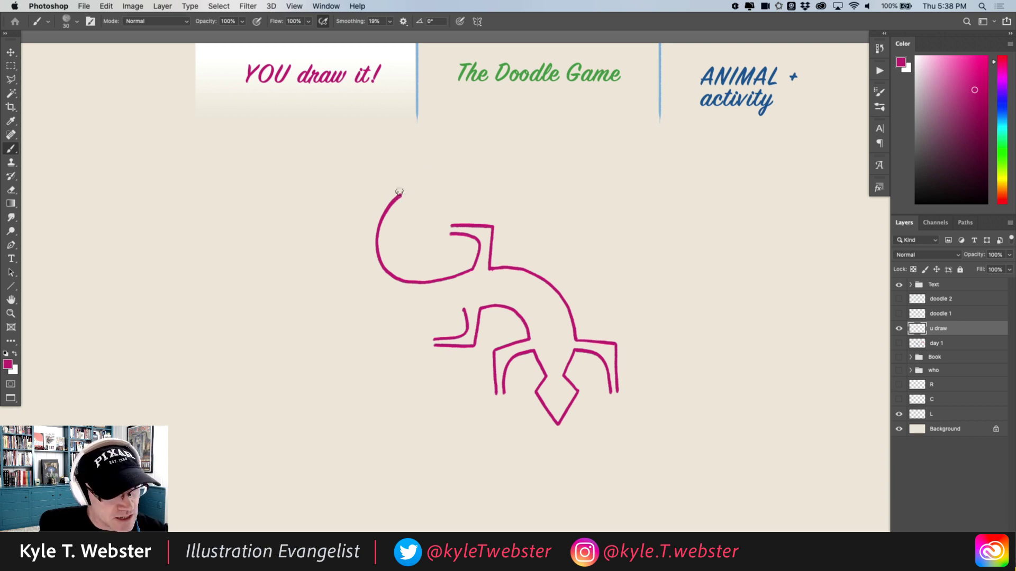
{"action": "mouse_move", "coordinate": [400, 195]}
{"action": "left_mouse_down"}
{"action": "mouse_move", "coordinate": [374, 216]}
{"action": "mouse_move", "coordinate": [364, 262]}
{"action": "left_mouse_up"}
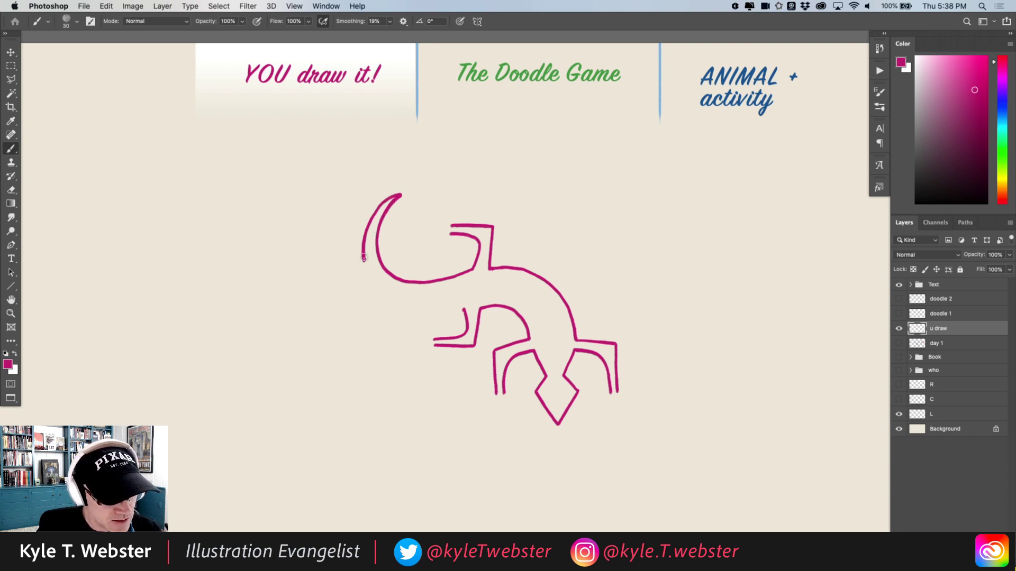
{"action": "mouse_move", "coordinate": [363, 259]}
{"action": "left_mouse_down"}
{"action": "mouse_move", "coordinate": [376, 287]}
{"action": "mouse_move", "coordinate": [401, 303]}
{"action": "mouse_move", "coordinate": [464, 309]}
{"action": "left_mouse_up"}
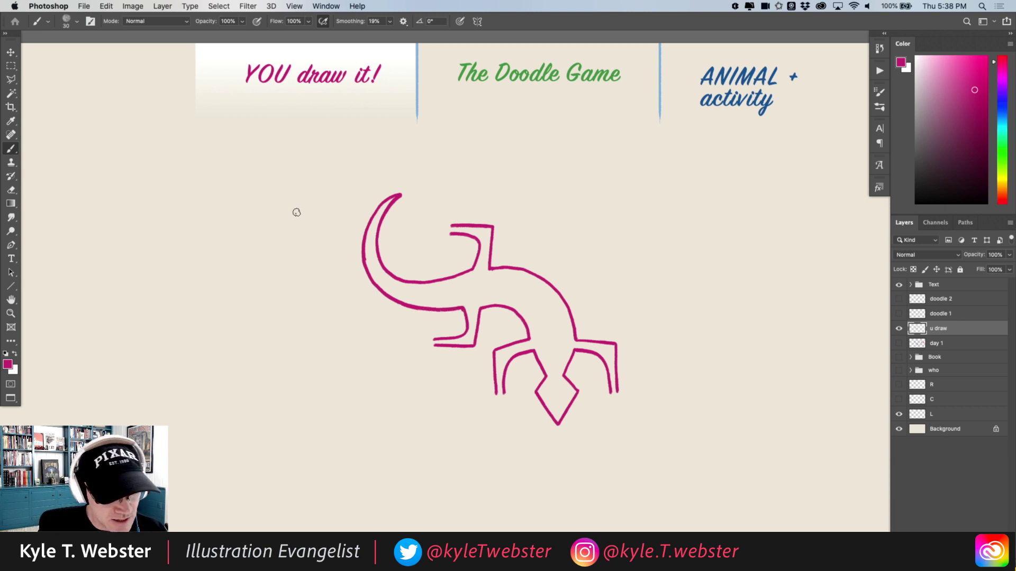
Add short splayed toe strokes to the lower and upper hind feet.
{"action": "left_click_drag", "start_coordinate": [434, 370], "coordinate": [424, 371]}
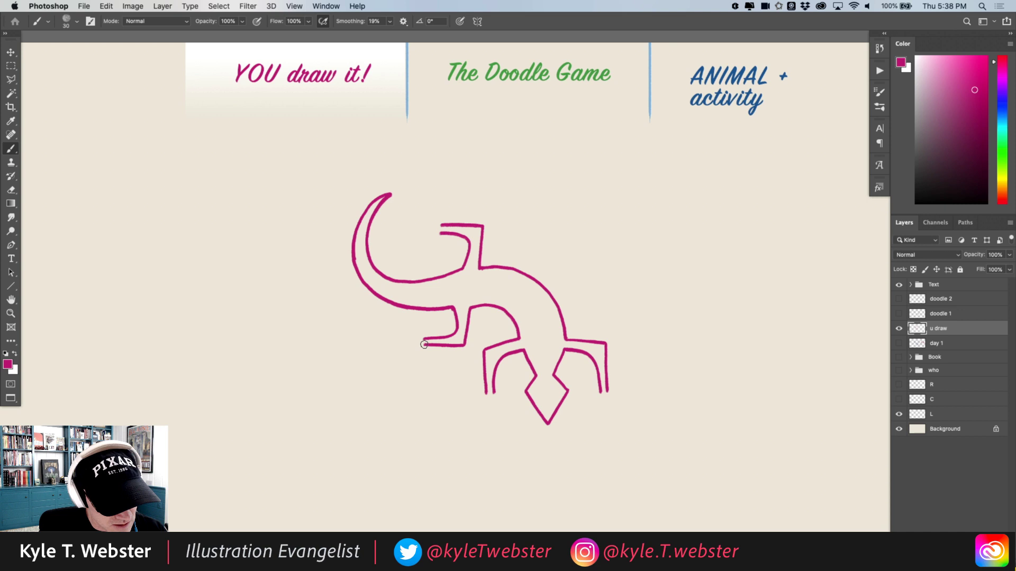
{"action": "left_click_drag", "start_coordinate": [421, 361], "coordinate": [423, 381]}
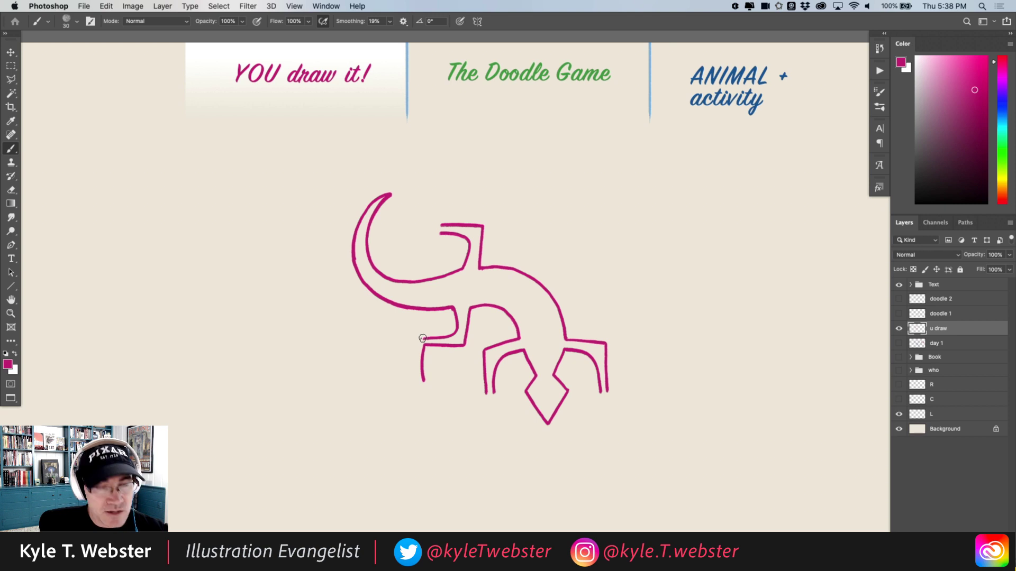
{"action": "left_click_drag", "start_coordinate": [420, 343], "coordinate": [395, 365]}
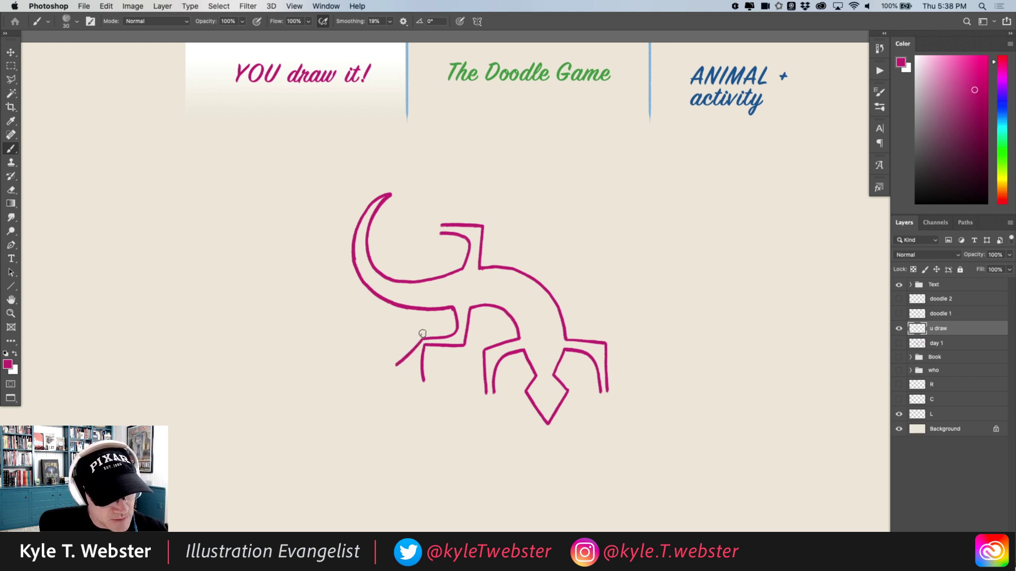
{"action": "mouse_move", "coordinate": [411, 360]}
{"action": "left_mouse_down"}
{"action": "mouse_move", "coordinate": [404, 377]}
{"action": "mouse_move", "coordinate": [416, 380]}
{"action": "mouse_move", "coordinate": [433, 365]}
{"action": "left_mouse_up"}
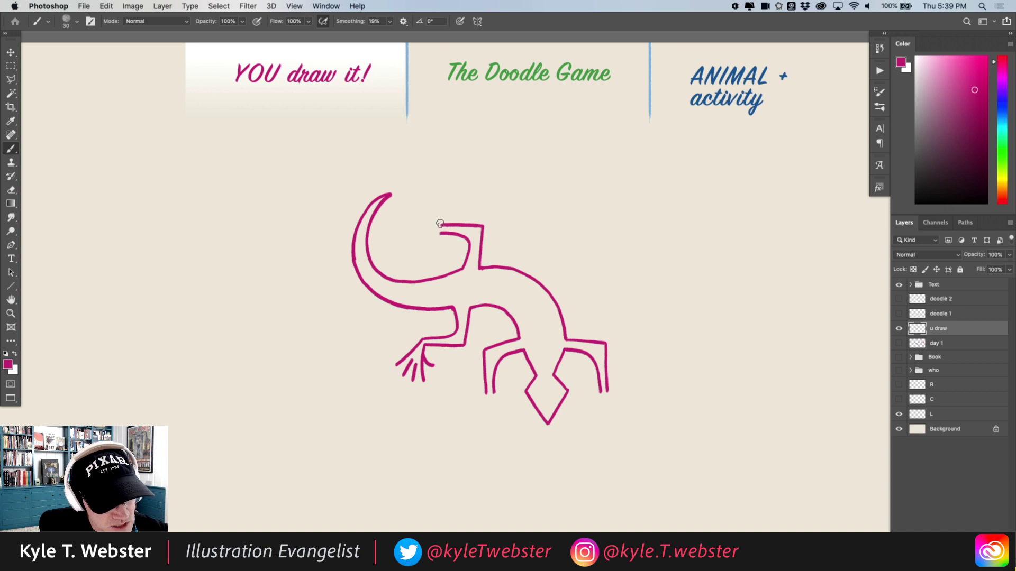
{"action": "left_click_drag", "start_coordinate": [441, 225], "coordinate": [439, 198]}
{"action": "mouse_move", "coordinate": [439, 233]}
{"action": "left_mouse_down"}
{"action": "mouse_move", "coordinate": [414, 221]}
{"action": "mouse_move", "coordinate": [427, 214]}
{"action": "left_mouse_up"}
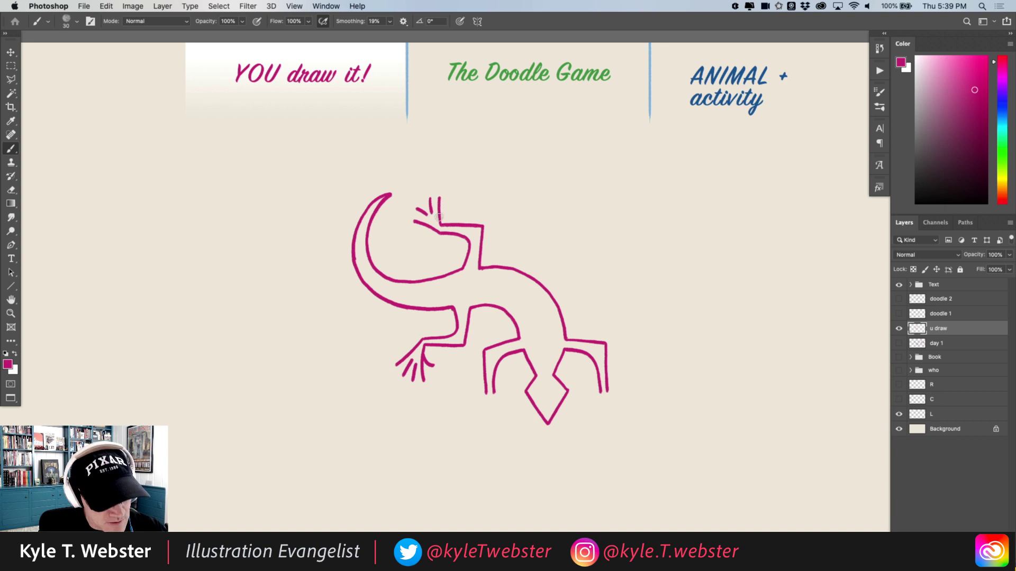
{"action": "left_click_drag", "start_coordinate": [441, 211], "coordinate": [445, 200]}
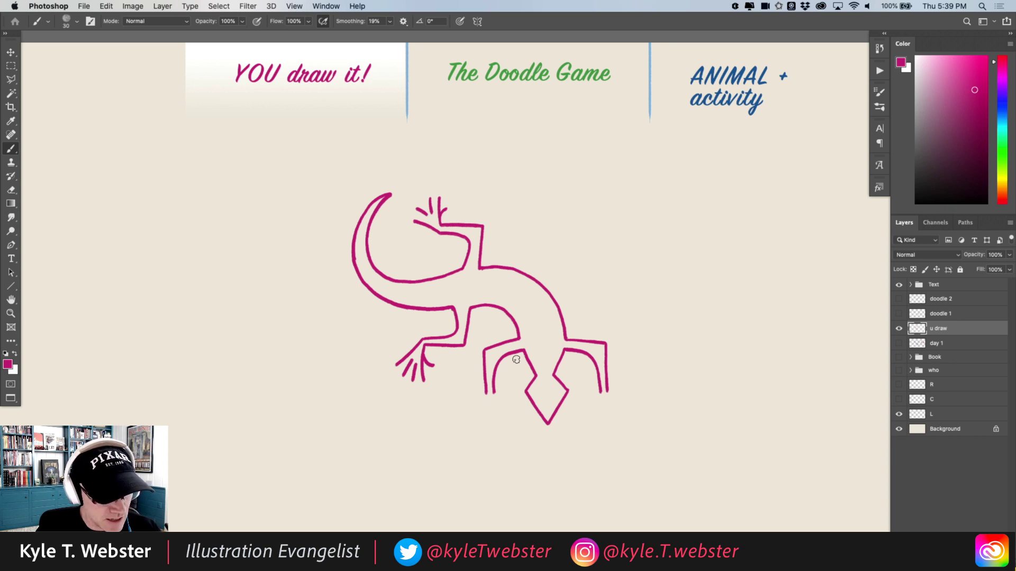
Add splayed toe strokes at the ends of both front legs.
{"action": "mouse_move", "coordinate": [486, 390]}
{"action": "left_mouse_down"}
{"action": "mouse_move", "coordinate": [475, 418]}
{"action": "mouse_move", "coordinate": [498, 409]}
{"action": "mouse_move", "coordinate": [505, 417]}
{"action": "mouse_move", "coordinate": [489, 421]}
{"action": "mouse_move", "coordinate": [498, 428]}
{"action": "mouse_move", "coordinate": [505, 402]}
{"action": "left_mouse_up"}
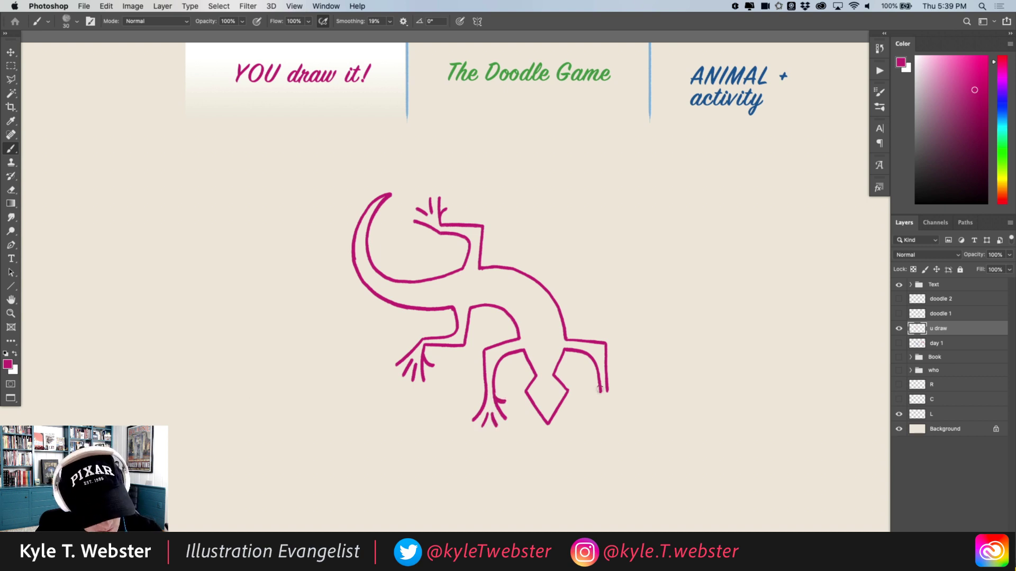
{"action": "mouse_move", "coordinate": [600, 392]}
{"action": "left_mouse_down"}
{"action": "mouse_move", "coordinate": [589, 420]}
{"action": "mouse_move", "coordinate": [612, 424]}
{"action": "mouse_move", "coordinate": [607, 389]}
{"action": "mouse_move", "coordinate": [623, 416]}
{"action": "left_mouse_up"}
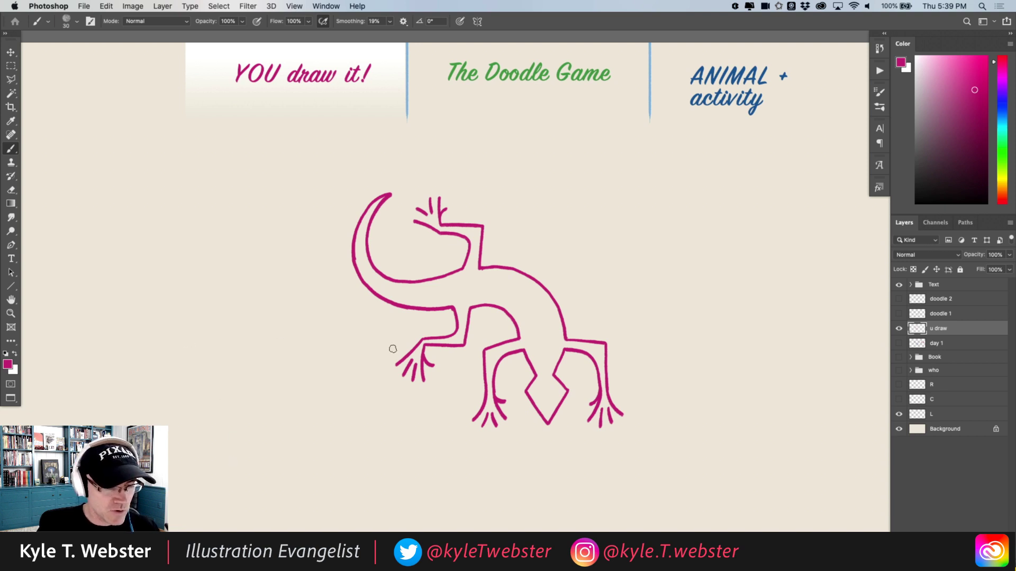
{"action": "left_click_drag", "start_coordinate": [464, 389], "coordinate": [459, 367]}
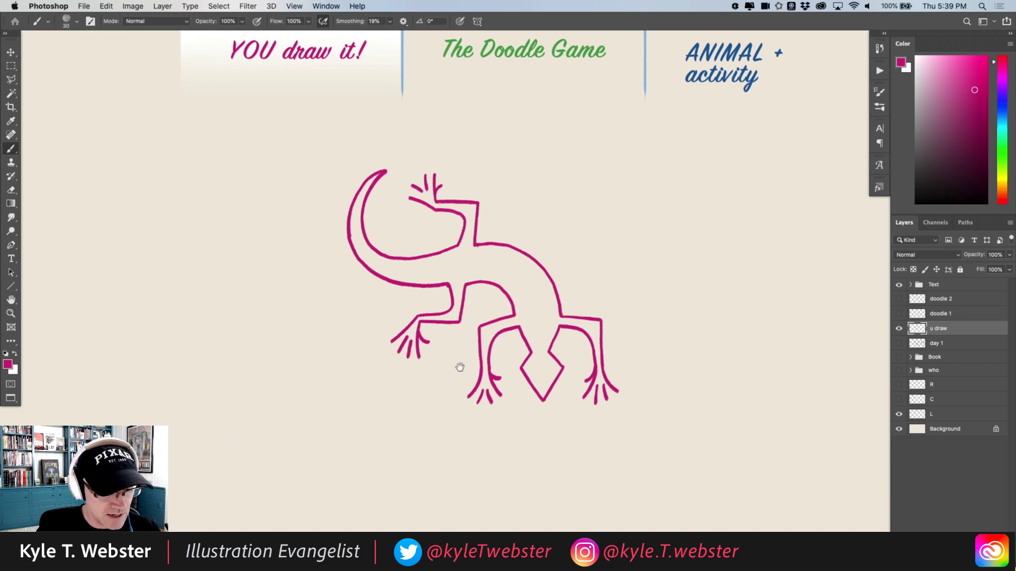
Draw two round eyes with ringed pupils against the sides of the lizard's head, plus two small nostrils near the snout tip.
{"action": "left_click", "coordinate": [525, 384], "text": "super"}
{"action": "left_click_drag", "start_coordinate": [441, 412], "coordinate": [413, 422]}
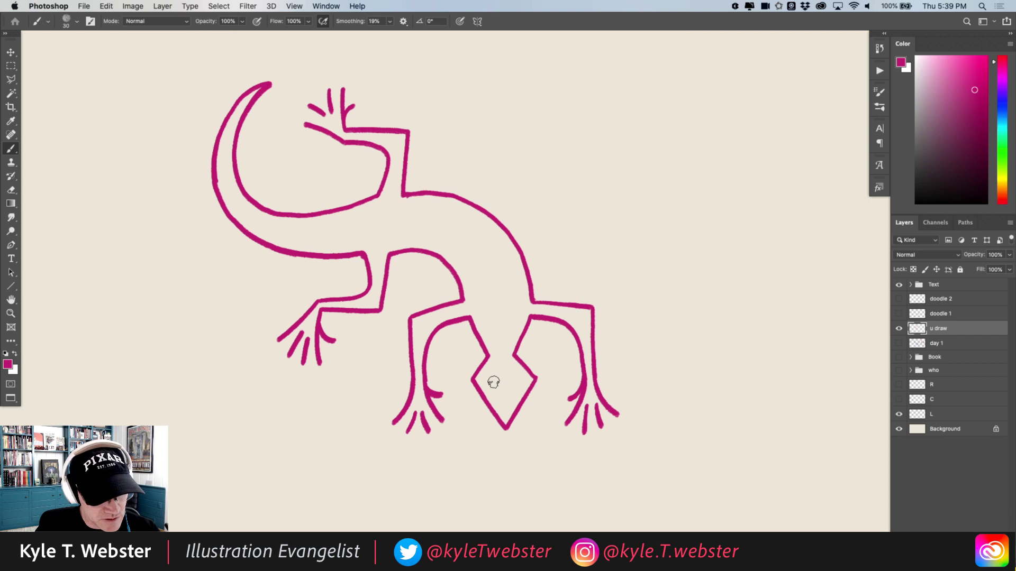
{"action": "mouse_move", "coordinate": [486, 399]}
{"action": "left_mouse_down"}
{"action": "mouse_move", "coordinate": [496, 377]}
{"action": "mouse_move", "coordinate": [480, 369]}
{"action": "mouse_move", "coordinate": [514, 370]}
{"action": "mouse_move", "coordinate": [510, 387]}
{"action": "mouse_move", "coordinate": [521, 396]}
{"action": "mouse_move", "coordinate": [523, 372]}
{"action": "left_mouse_up"}
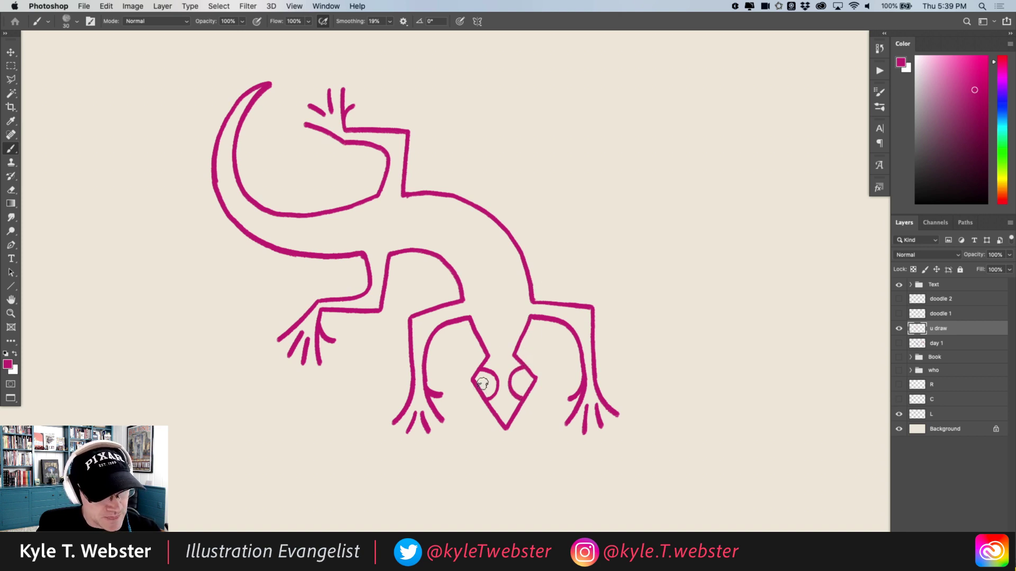
{"action": "mouse_move", "coordinate": [495, 392]}
{"action": "left_mouse_down"}
{"action": "mouse_move", "coordinate": [492, 380]}
{"action": "mouse_move", "coordinate": [482, 385]}
{"action": "mouse_move", "coordinate": [491, 394]}
{"action": "mouse_move", "coordinate": [528, 384]}
{"action": "mouse_move", "coordinate": [517, 374]}
{"action": "mouse_move", "coordinate": [511, 392]}
{"action": "mouse_move", "coordinate": [523, 393]}
{"action": "mouse_move", "coordinate": [488, 390]}
{"action": "mouse_move", "coordinate": [520, 388]}
{"action": "left_mouse_up"}
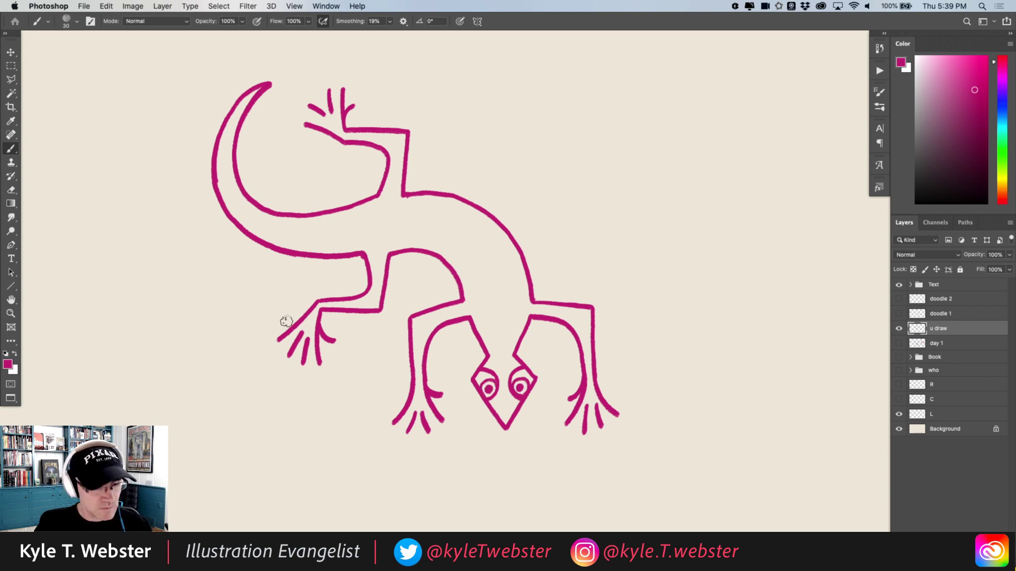
{"action": "left_click", "coordinate": [500, 412]}
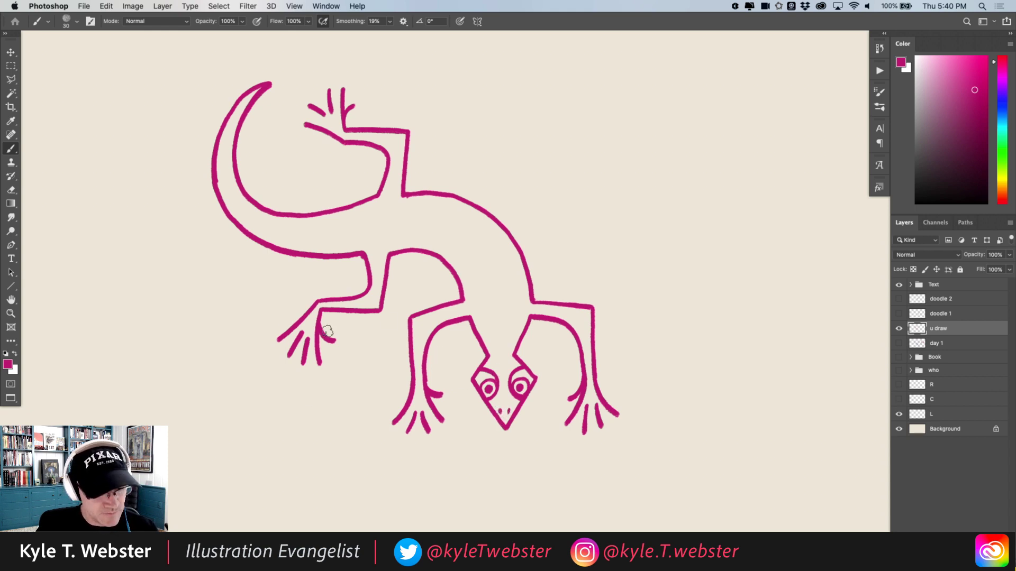
Fill the lizard's body and tail with small scattered V-shaped marks from the neck up to the tail tip.
{"action": "left_click_drag", "start_coordinate": [310, 415], "coordinate": [357, 434]}
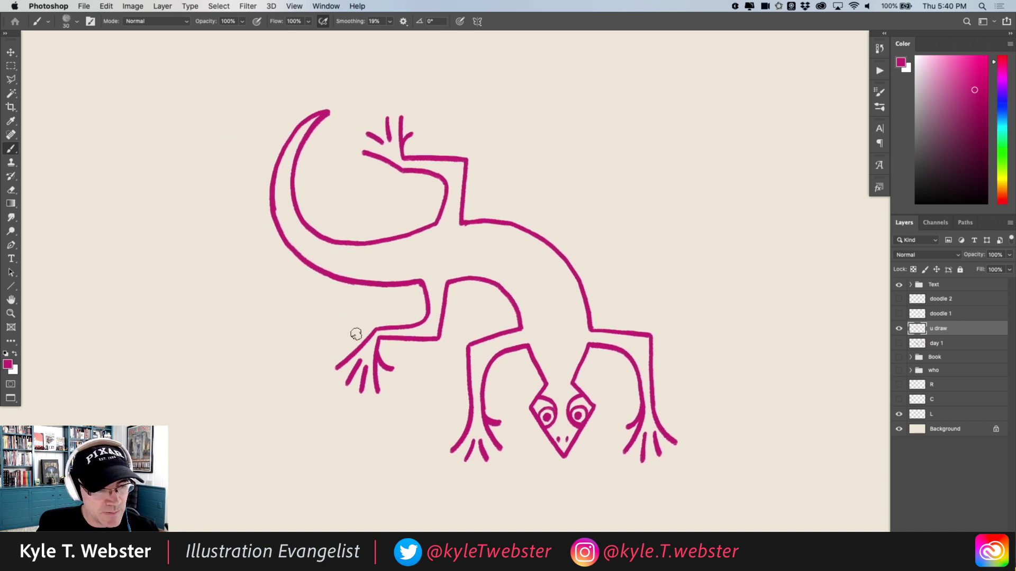
{"action": "left_click_drag", "start_coordinate": [334, 332], "coordinate": [303, 312]}
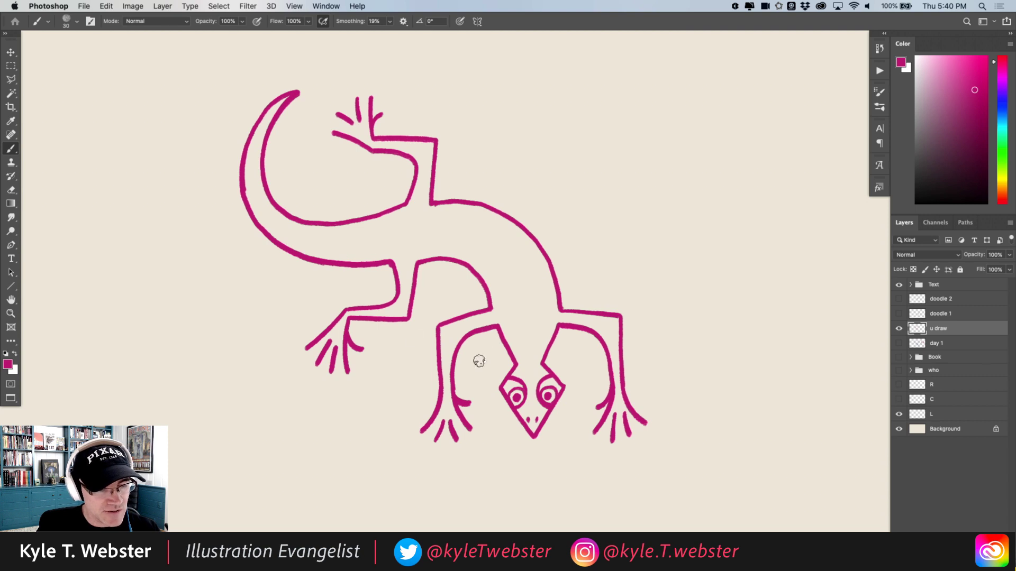
{"action": "scroll", "coordinate": [376, 341], "scroll_direction": "down", "scroll_amount": 2}
{"action": "left_click_drag", "start_coordinate": [345, 358], "coordinate": [407, 347]}
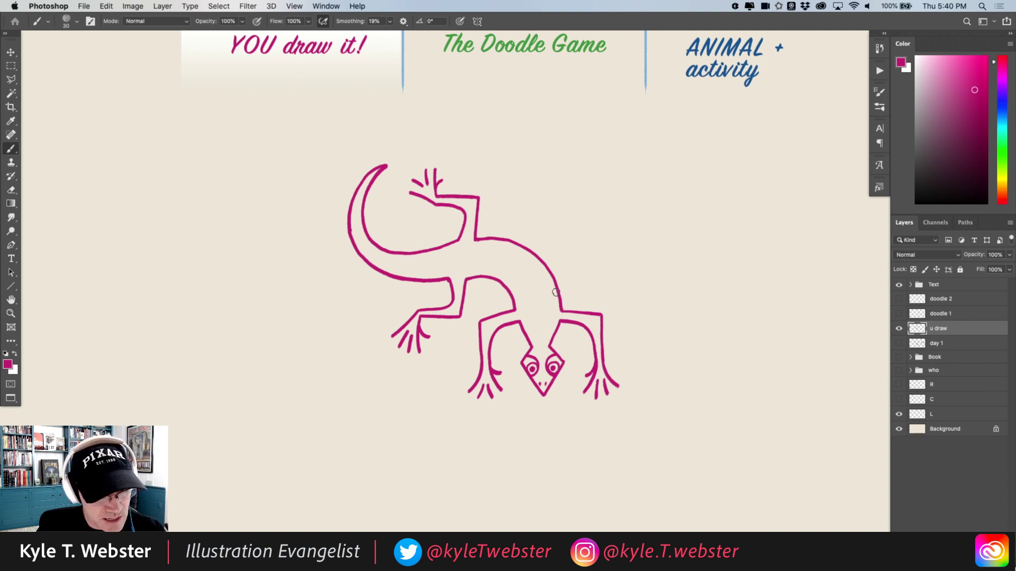
{"action": "mouse_move", "coordinate": [557, 293]}
{"action": "left_mouse_down"}
{"action": "mouse_move", "coordinate": [539, 306]}
{"action": "mouse_move", "coordinate": [551, 313]}
{"action": "mouse_move", "coordinate": [527, 338]}
{"action": "mouse_move", "coordinate": [541, 323]}
{"action": "mouse_move", "coordinate": [528, 317]}
{"action": "mouse_move", "coordinate": [550, 328]}
{"action": "mouse_move", "coordinate": [515, 293]}
{"action": "left_mouse_up"}
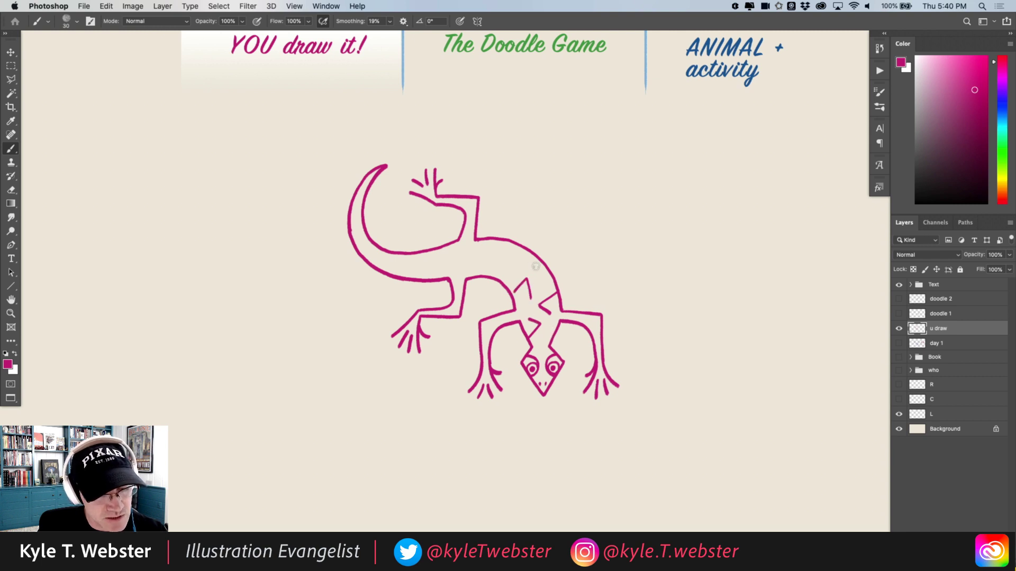
{"action": "mouse_move", "coordinate": [541, 261]}
{"action": "left_mouse_down"}
{"action": "mouse_move", "coordinate": [513, 273]}
{"action": "mouse_move", "coordinate": [485, 257]}
{"action": "mouse_move", "coordinate": [523, 256]}
{"action": "mouse_move", "coordinate": [463, 265]}
{"action": "mouse_move", "coordinate": [411, 252]}
{"action": "mouse_move", "coordinate": [417, 266]}
{"action": "mouse_move", "coordinate": [401, 263]}
{"action": "mouse_move", "coordinate": [391, 276]}
{"action": "mouse_move", "coordinate": [388, 254]}
{"action": "mouse_move", "coordinate": [361, 236]}
{"action": "mouse_move", "coordinate": [352, 243]}
{"action": "mouse_move", "coordinate": [362, 218]}
{"action": "mouse_move", "coordinate": [357, 227]}
{"action": "mouse_move", "coordinate": [362, 188]}
{"action": "left_mouse_up"}
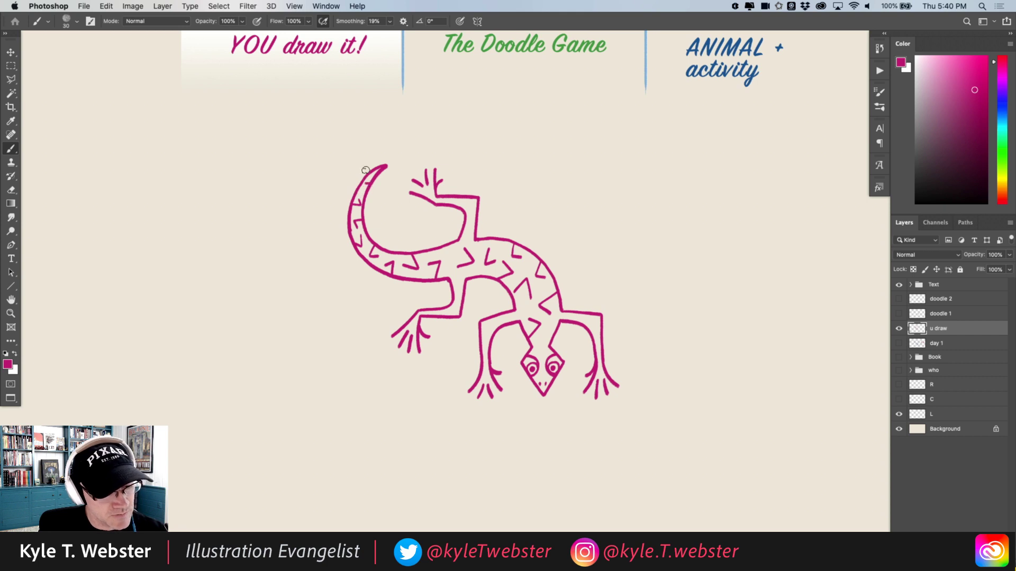
{"action": "left_click_drag", "start_coordinate": [445, 245], "coordinate": [453, 256]}
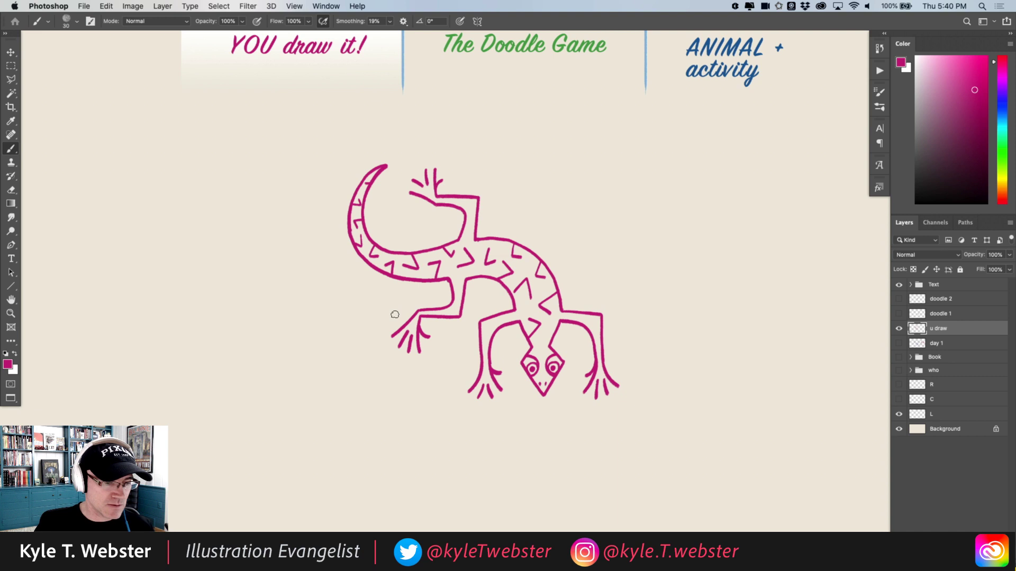
Move the lizard drawing to the right side of the canvas, below the ANIMAL + activity heading.
{"action": "left_click_drag", "start_coordinate": [386, 322], "coordinate": [664, 313]}
{"action": "left_click", "coordinate": [404, 331], "text": "alt"}
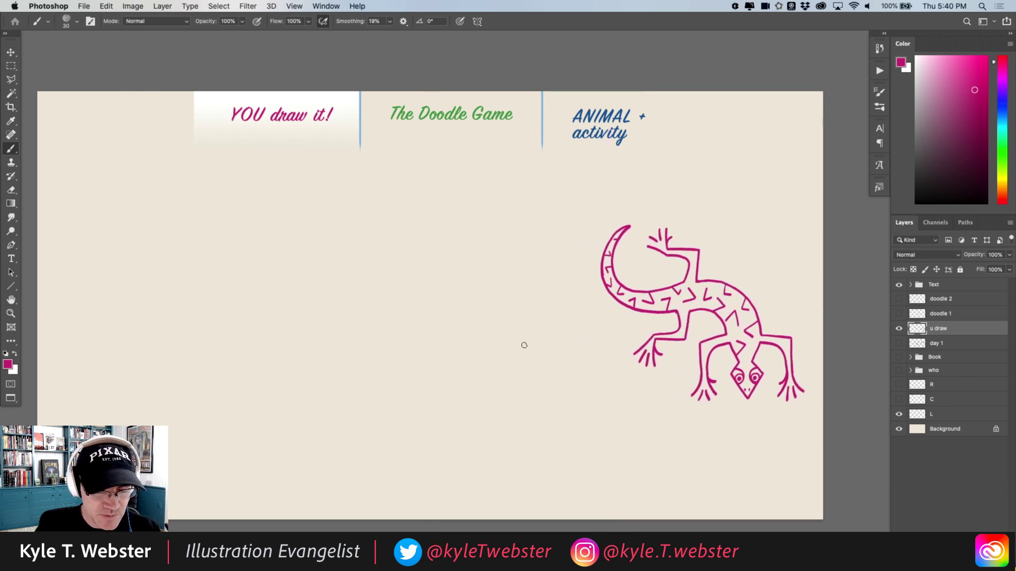
{"action": "left_click", "coordinate": [552, 360], "text": "super"}
{"action": "left_click_drag", "start_coordinate": [552, 360], "coordinate": [496, 365]}
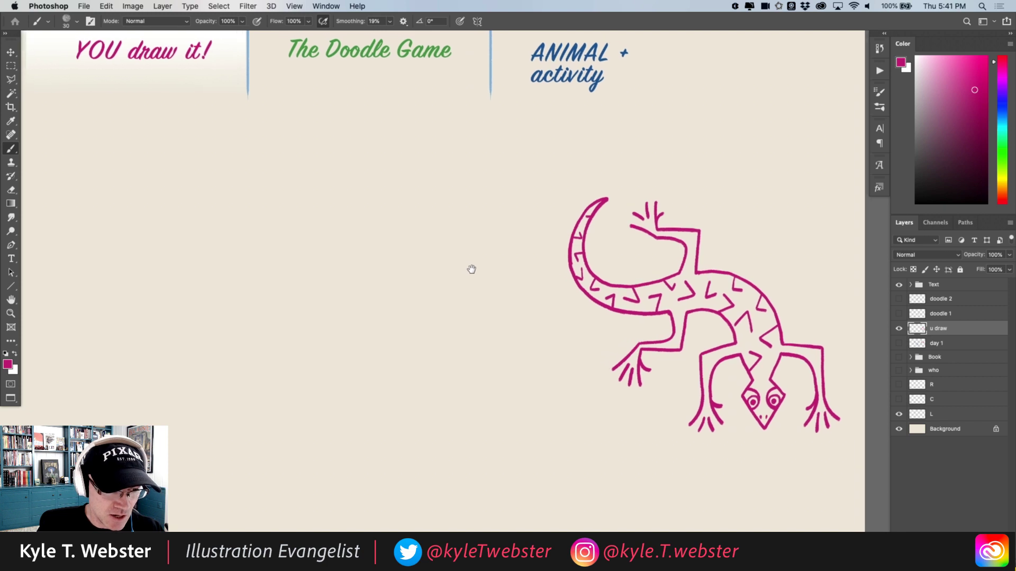
Move the heading highlight to The Doodle Game by showing layer C and hiding layer L.
{"action": "left_click_drag", "start_coordinate": [469, 267], "coordinate": [532, 287]}
{"action": "scroll", "coordinate": [374, 284], "scroll_direction": "left", "scroll_amount": 2}
{"action": "scroll", "coordinate": [377, 263], "scroll_direction": "down", "scroll_amount": 2}
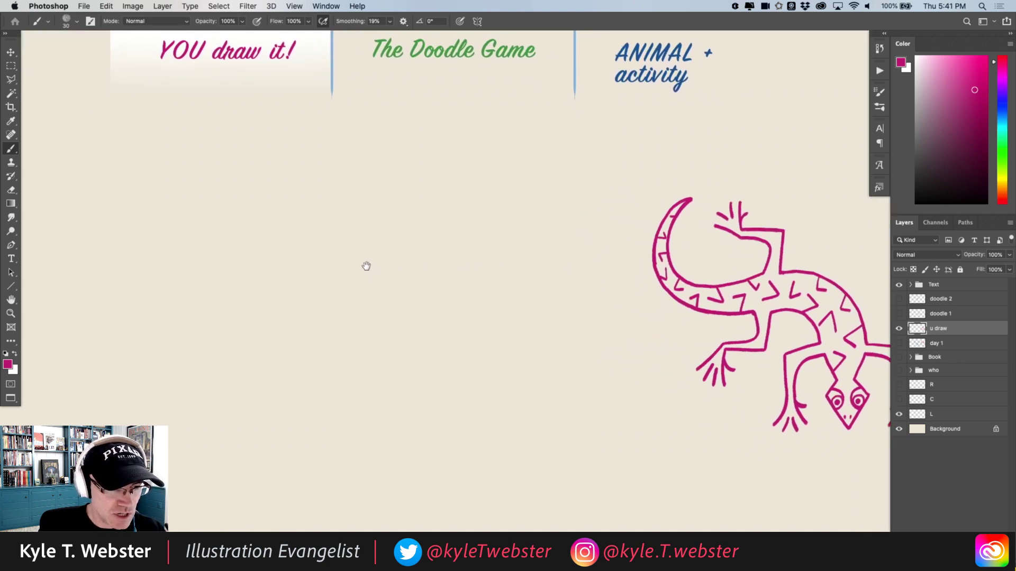
{"action": "left_click", "coordinate": [899, 399]}
{"action": "left_click", "coordinate": [899, 414]}
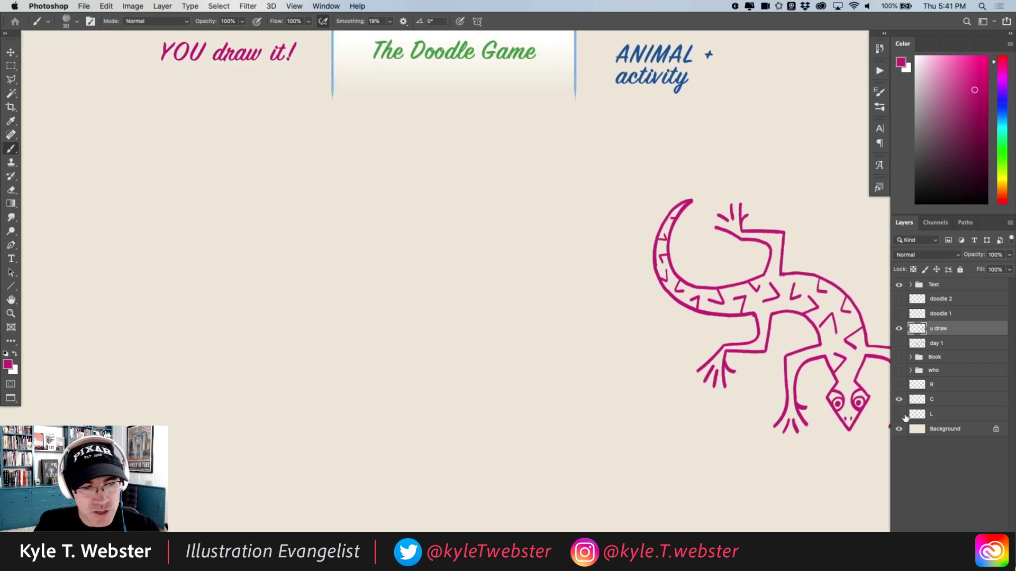
Show the doodle 1 layer and hide the u draw layer.
{"action": "scroll", "coordinate": [331, 363], "scroll_direction": "right", "scroll_amount": 2}
{"action": "scroll", "coordinate": [313, 365], "scroll_direction": "up", "scroll_amount": 1}
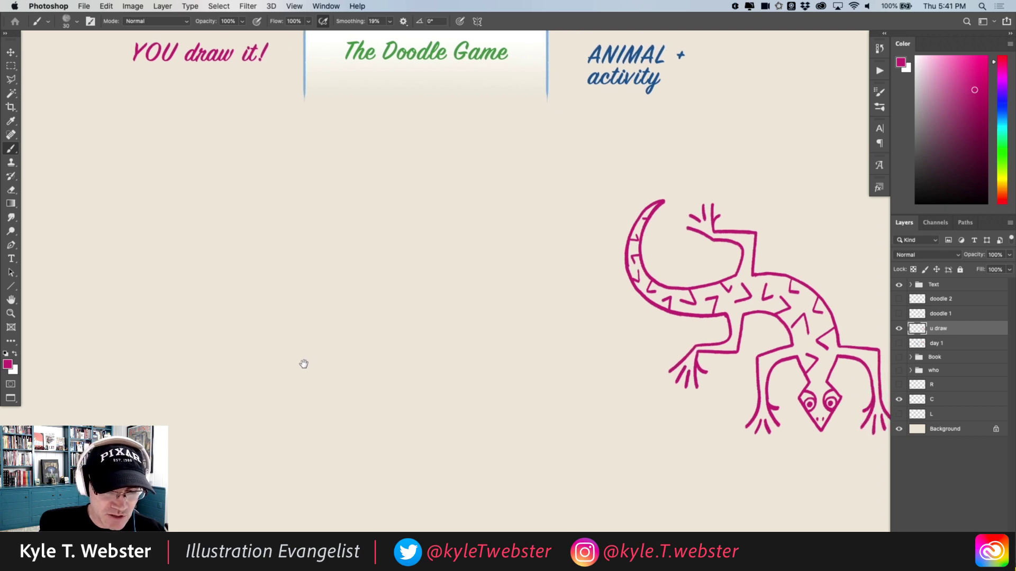
{"action": "left_click_drag", "start_coordinate": [325, 369], "coordinate": [363, 369]}
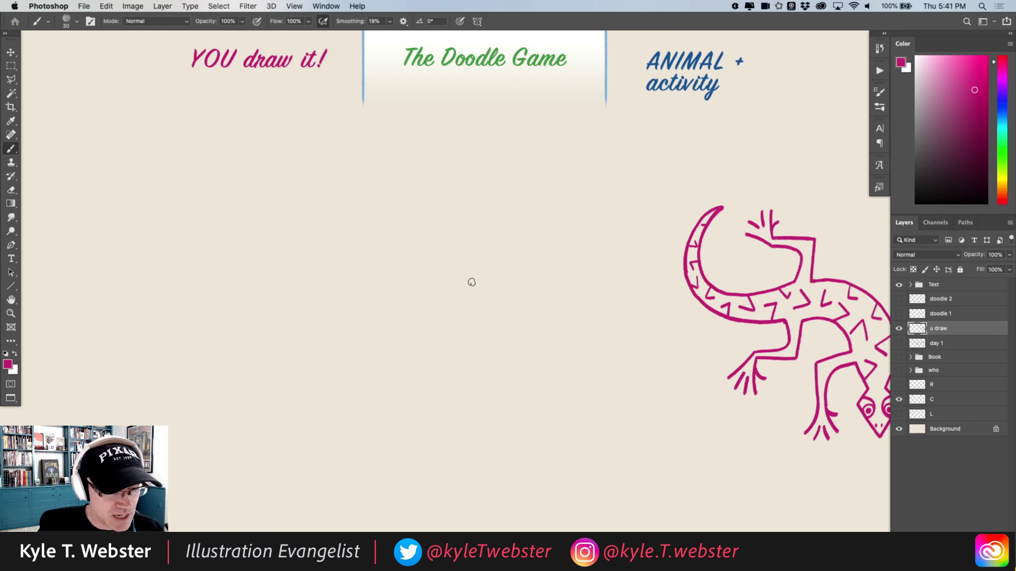
{"action": "left_click", "coordinate": [898, 313]}
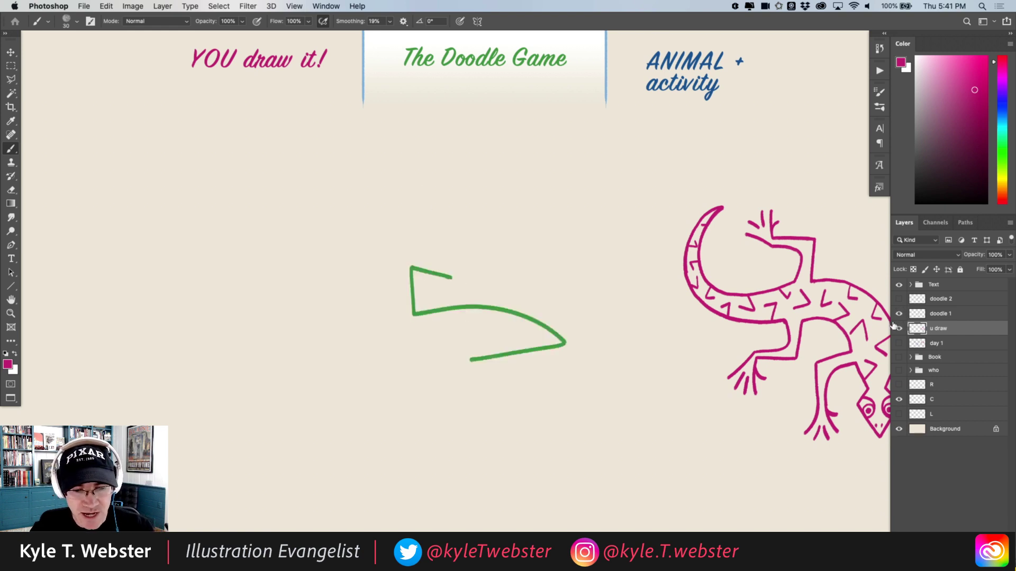
{"action": "scroll", "coordinate": [390, 339], "scroll_direction": "down", "scroll_amount": 1}
{"action": "scroll", "coordinate": [390, 339], "scroll_direction": "down", "scroll_amount": 1}
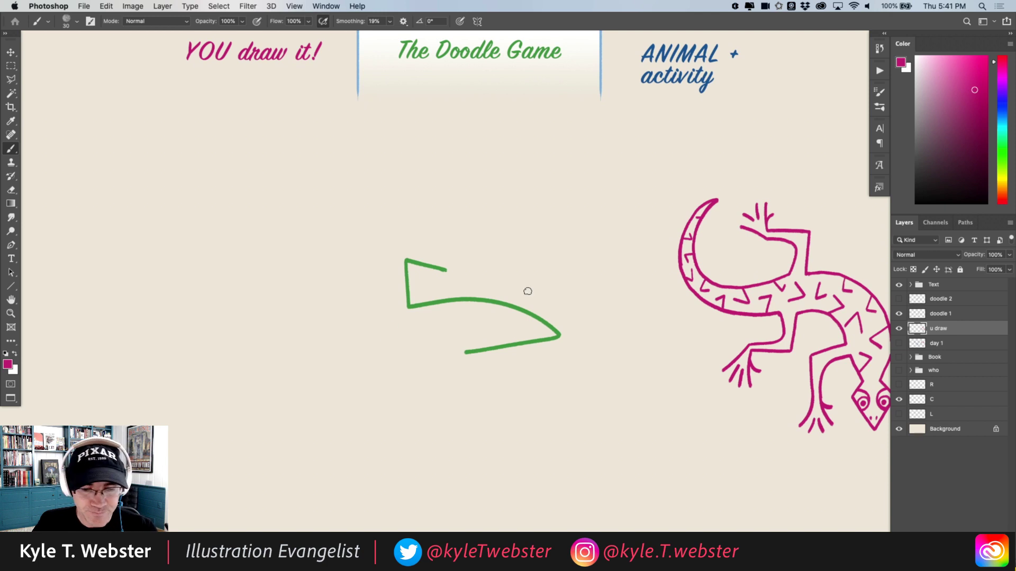
{"action": "left_click", "coordinate": [898, 329]}
{"action": "scroll", "coordinate": [391, 367], "scroll_direction": "left", "scroll_amount": 2}
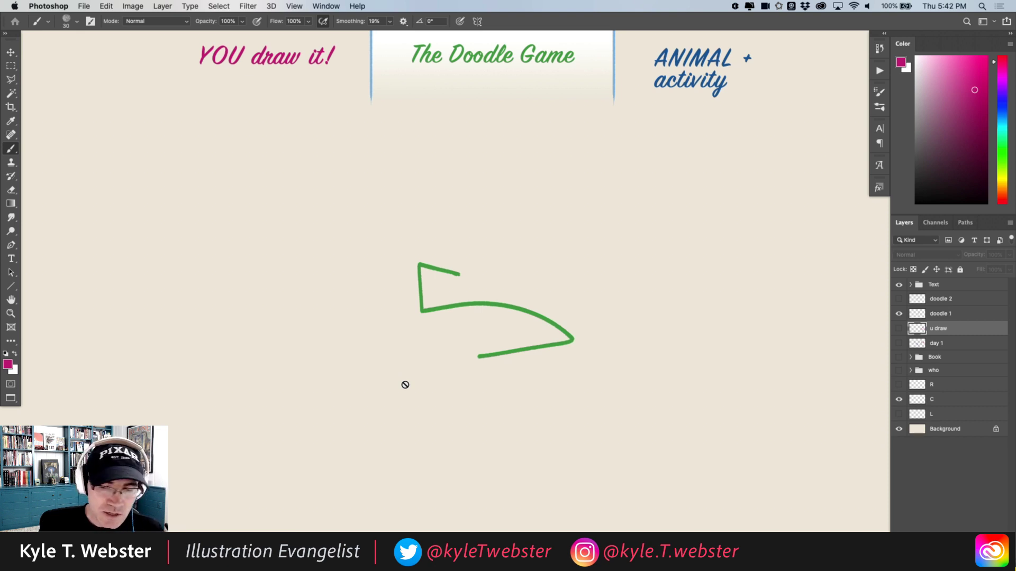
Rotate the canvas view to examine the green doodle line from several angles, then return the rotation to 0°.
{"action": "key", "text": "r"}
{"action": "mouse_move", "coordinate": [274, 239]}
{"action": "left_mouse_down"}
{"action": "mouse_move", "coordinate": [276, 329]}
{"action": "mouse_move", "coordinate": [315, 401]}
{"action": "mouse_move", "coordinate": [380, 466]}
{"action": "mouse_move", "coordinate": [444, 494]}
{"action": "left_mouse_up"}
{"action": "key", "text": "b"}
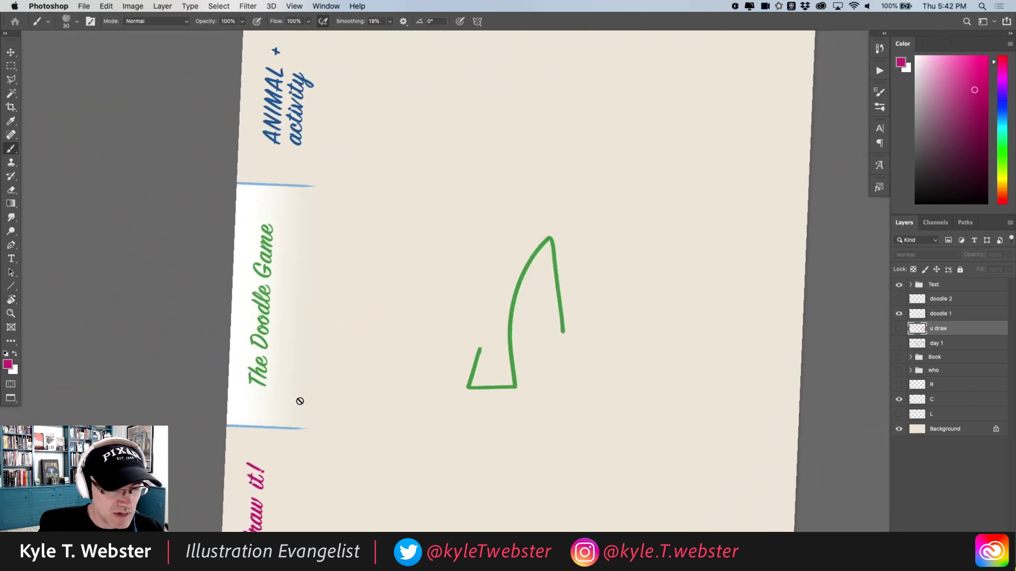
{"action": "key", "text": "r"}
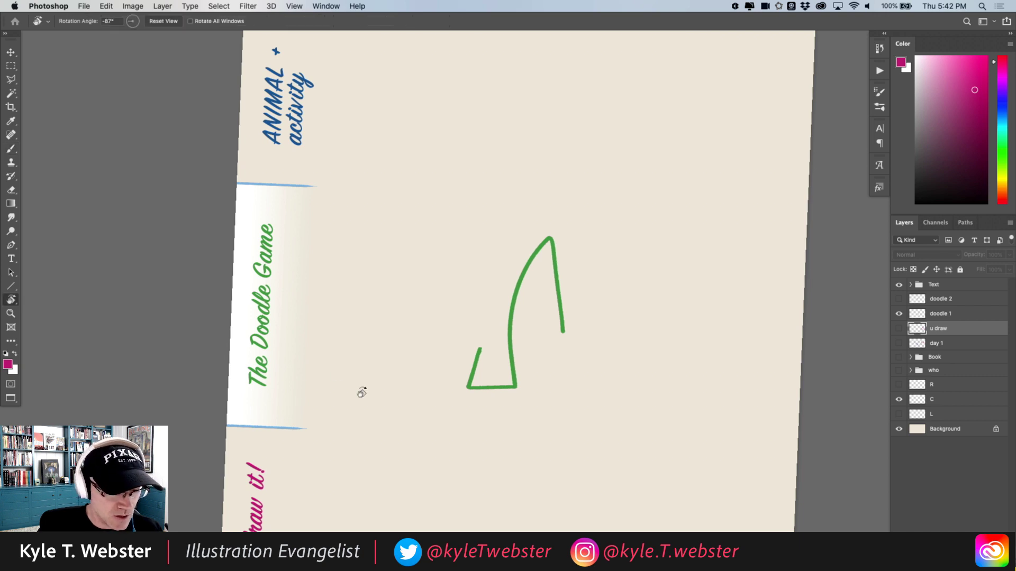
{"action": "mouse_move", "coordinate": [356, 388]}
{"action": "left_mouse_down"}
{"action": "mouse_move", "coordinate": [379, 231]}
{"action": "mouse_move", "coordinate": [544, 193]}
{"action": "left_mouse_up"}
{"action": "key", "text": "b"}
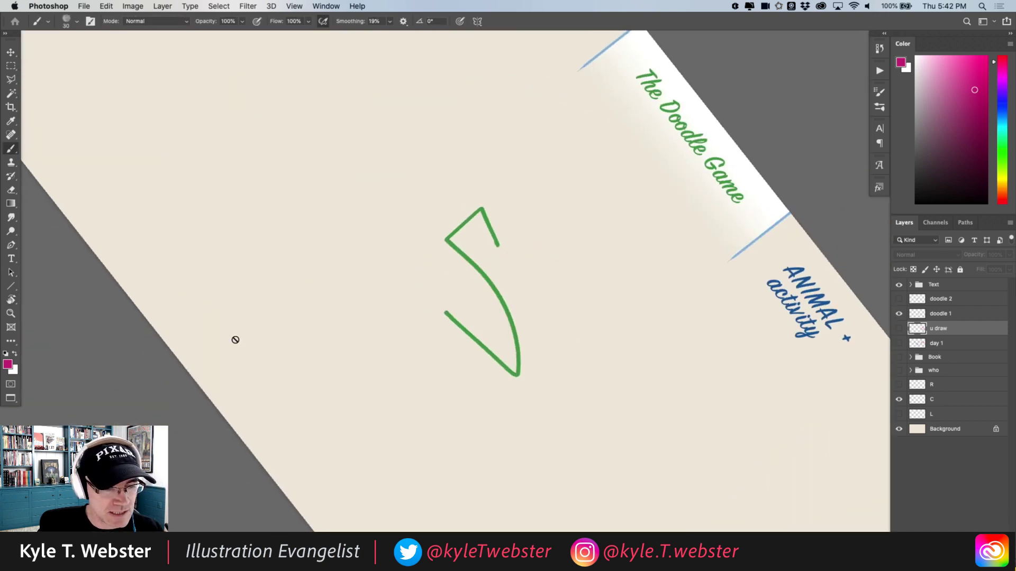
{"action": "key", "text": "r"}
{"action": "mouse_move", "coordinate": [285, 315]}
{"action": "left_mouse_down"}
{"action": "mouse_move", "coordinate": [399, 198]}
{"action": "mouse_move", "coordinate": [508, 198]}
{"action": "mouse_move", "coordinate": [438, 365]}
{"action": "left_mouse_up"}
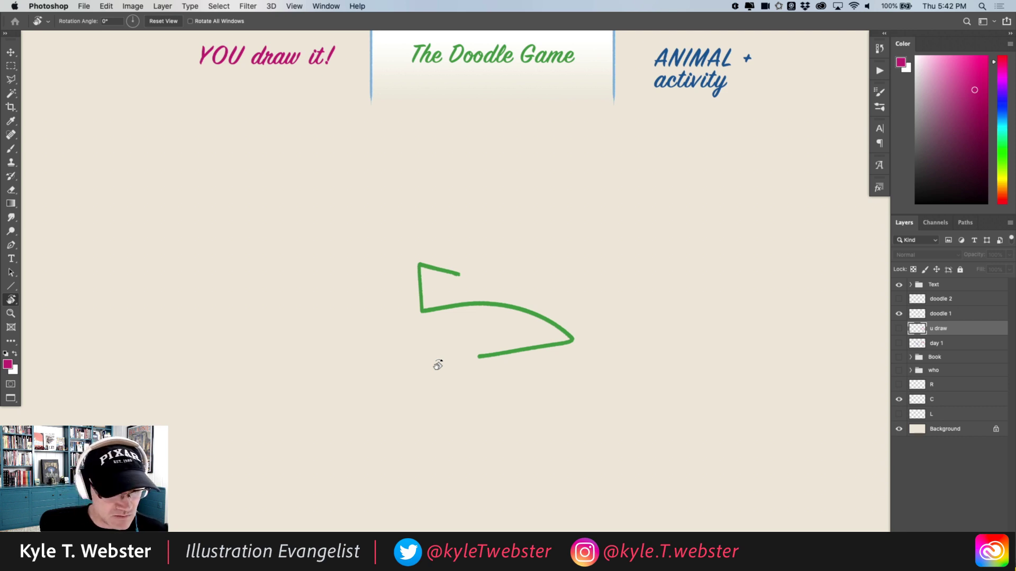
{"action": "key", "text": "b"}
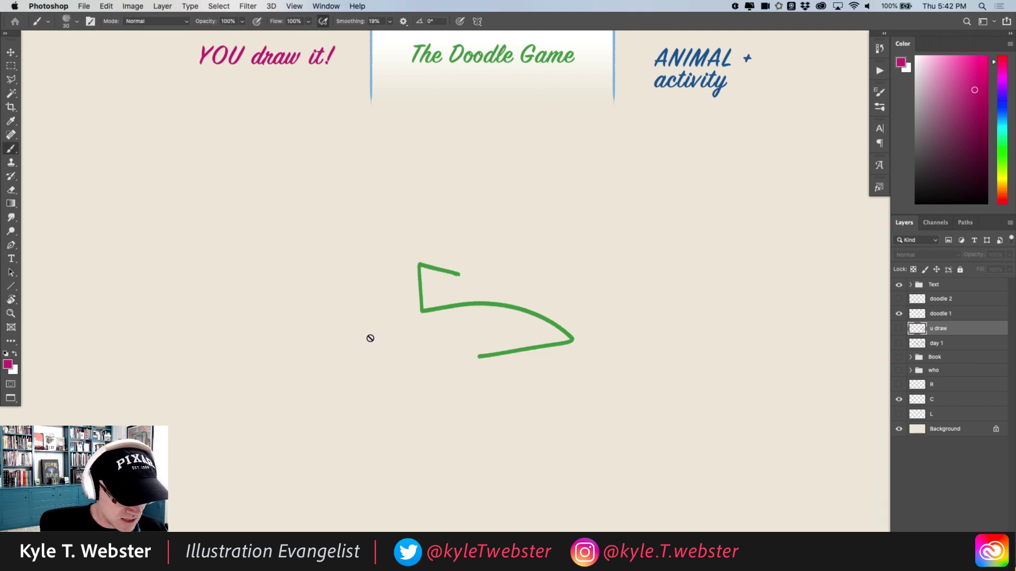
Make doodle 1 the active layer and sample the doodle line's green as the brush colour.
{"action": "left_click", "coordinate": [917, 313]}
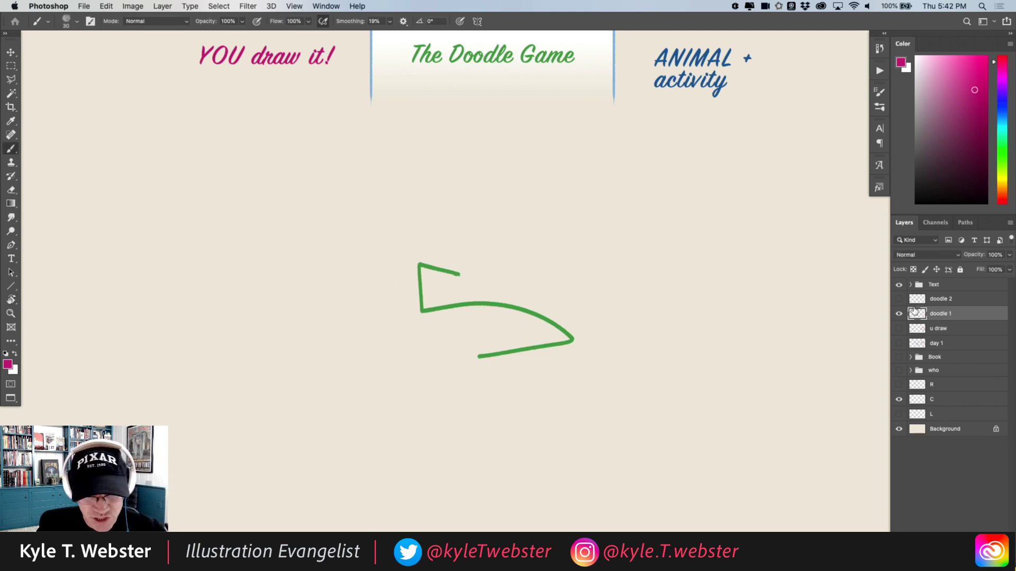
{"action": "left_click_drag", "start_coordinate": [452, 272], "coordinate": [504, 275]}
{"action": "key", "text": "ctrl+z"}
{"action": "left_click", "coordinate": [435, 264], "text": "alt"}
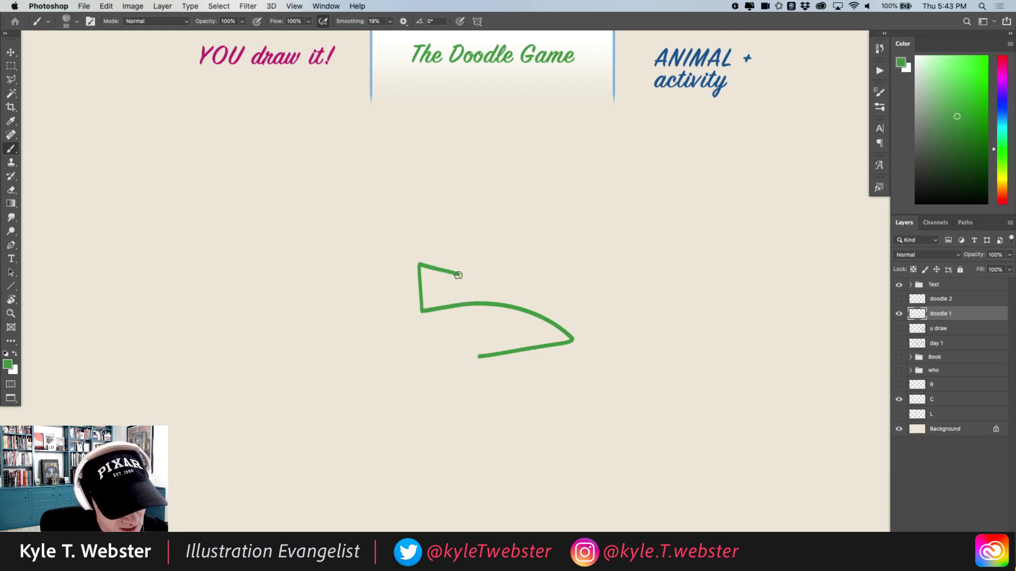
Extend the doodle line into a crouching figure's torso, outstretched arm and bent leg with a shoe, adding waist and trouser lines.
{"action": "mouse_move", "coordinate": [457, 273]}
{"action": "left_mouse_down"}
{"action": "mouse_move", "coordinate": [537, 275]}
{"action": "mouse_move", "coordinate": [535, 264]}
{"action": "mouse_move", "coordinate": [394, 233]}
{"action": "mouse_move", "coordinate": [386, 258]}
{"action": "mouse_move", "coordinate": [375, 247]}
{"action": "mouse_move", "coordinate": [377, 315]}
{"action": "mouse_move", "coordinate": [394, 342]}
{"action": "mouse_move", "coordinate": [510, 329]}
{"action": "mouse_move", "coordinate": [429, 368]}
{"action": "mouse_move", "coordinate": [464, 369]}
{"action": "mouse_move", "coordinate": [448, 364]}
{"action": "mouse_move", "coordinate": [427, 390]}
{"action": "mouse_move", "coordinate": [499, 391]}
{"action": "mouse_move", "coordinate": [464, 376]}
{"action": "left_mouse_up"}
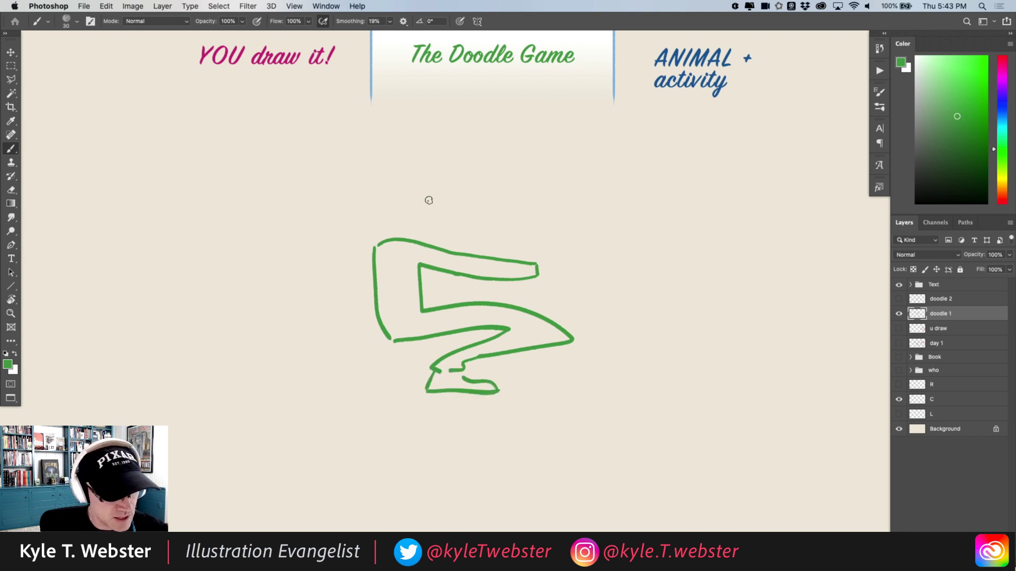
{"action": "mouse_move", "coordinate": [421, 313]}
{"action": "left_mouse_down"}
{"action": "mouse_move", "coordinate": [393, 335]}
{"action": "mouse_move", "coordinate": [421, 336]}
{"action": "mouse_move", "coordinate": [407, 331]}
{"action": "mouse_move", "coordinate": [431, 311]}
{"action": "mouse_move", "coordinate": [403, 326]}
{"action": "mouse_move", "coordinate": [465, 318]}
{"action": "mouse_move", "coordinate": [539, 334]}
{"action": "mouse_move", "coordinate": [442, 369]}
{"action": "left_mouse_up"}
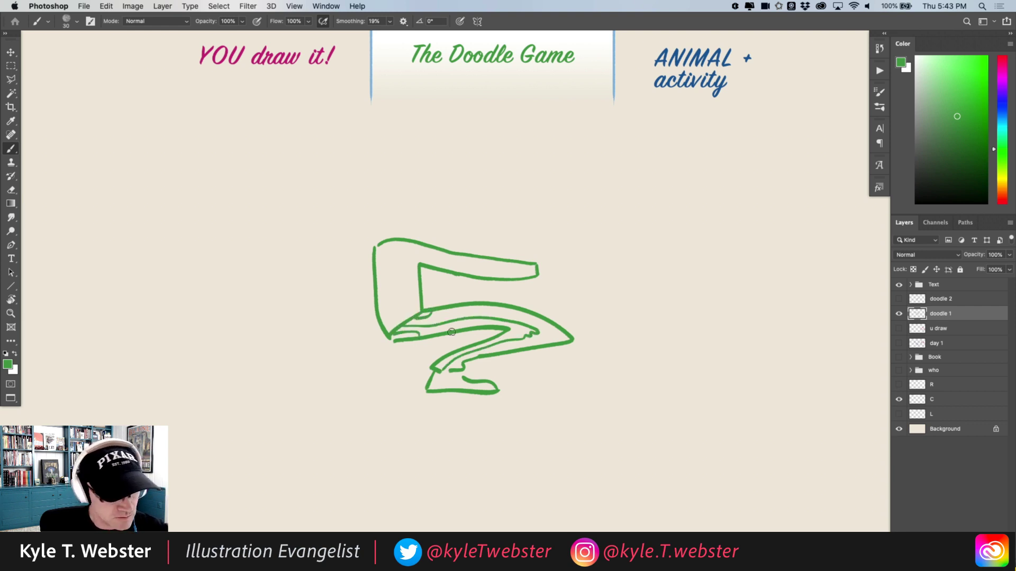
Add a curly-haired head tilted back, a hand with splayed fingers, and a second outstretched arm and hand behind the first.
{"action": "mouse_move", "coordinate": [380, 242]}
{"action": "left_mouse_down"}
{"action": "mouse_move", "coordinate": [361, 226]}
{"action": "mouse_move", "coordinate": [407, 217]}
{"action": "mouse_move", "coordinate": [393, 202]}
{"action": "mouse_move", "coordinate": [362, 203]}
{"action": "mouse_move", "coordinate": [348, 226]}
{"action": "mouse_move", "coordinate": [377, 227]}
{"action": "left_mouse_up"}
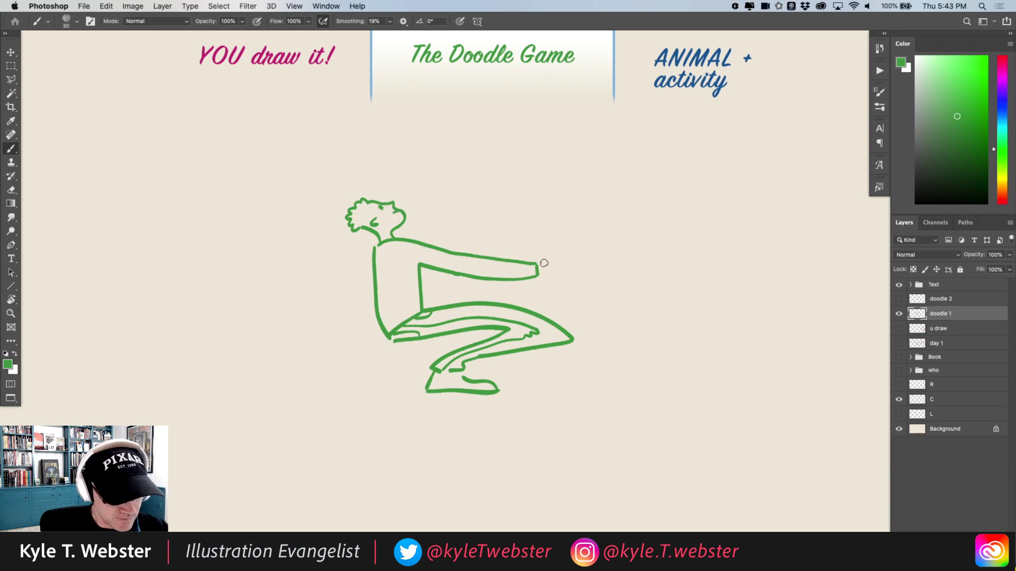
{"action": "mouse_move", "coordinate": [538, 263]}
{"action": "left_mouse_down"}
{"action": "mouse_move", "coordinate": [567, 254]}
{"action": "mouse_move", "coordinate": [550, 270]}
{"action": "mouse_move", "coordinate": [569, 268]}
{"action": "left_mouse_up"}
{"action": "mouse_move", "coordinate": [421, 264]}
{"action": "left_mouse_down"}
{"action": "mouse_move", "coordinate": [390, 245]}
{"action": "mouse_move", "coordinate": [445, 236]}
{"action": "mouse_move", "coordinate": [521, 243]}
{"action": "mouse_move", "coordinate": [524, 253]}
{"action": "mouse_move", "coordinate": [495, 257]}
{"action": "mouse_move", "coordinate": [539, 255]}
{"action": "mouse_move", "coordinate": [541, 230]}
{"action": "mouse_move", "coordinate": [529, 248]}
{"action": "left_mouse_up"}
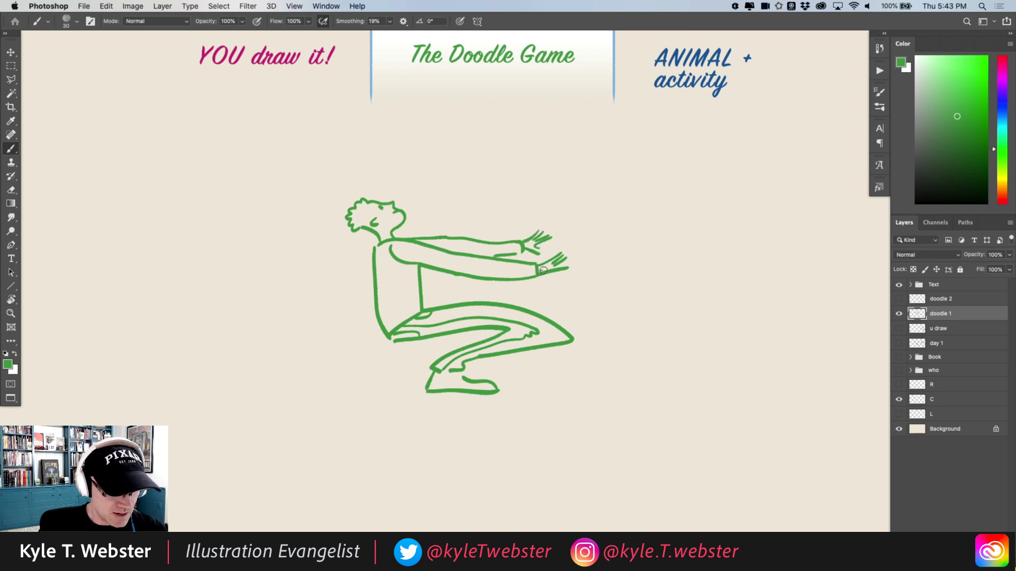
Draw the figure's second leg stretched out forward past the bent knee, ending in a trouser cuff and pointed shoe.
{"action": "left_click_drag", "start_coordinate": [372, 281], "coordinate": [379, 273]}
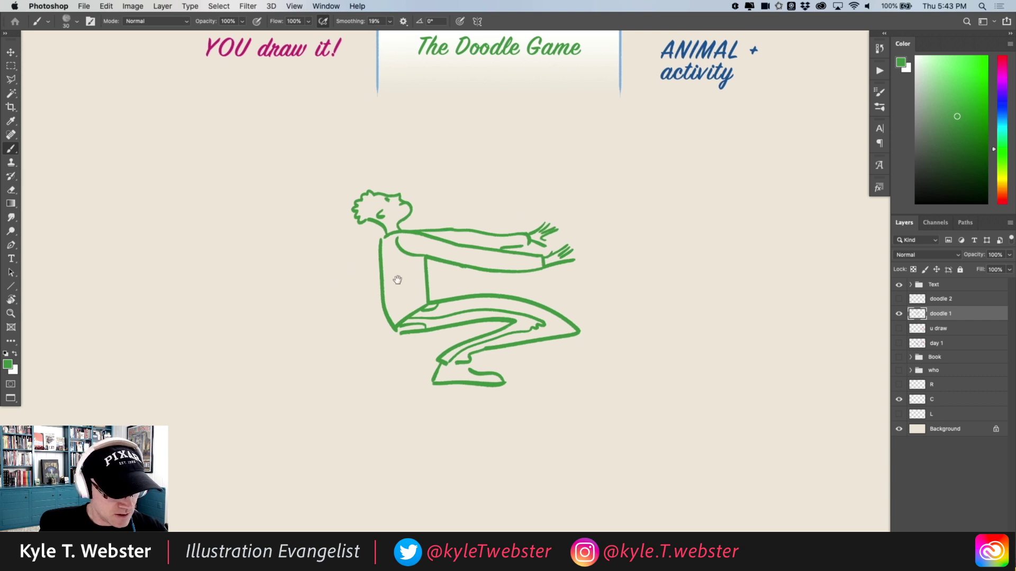
{"action": "mouse_move", "coordinate": [438, 300]}
{"action": "left_mouse_down"}
{"action": "mouse_move", "coordinate": [529, 289]}
{"action": "mouse_move", "coordinate": [668, 335]}
{"action": "mouse_move", "coordinate": [652, 347]}
{"action": "mouse_move", "coordinate": [580, 328]}
{"action": "left_mouse_up"}
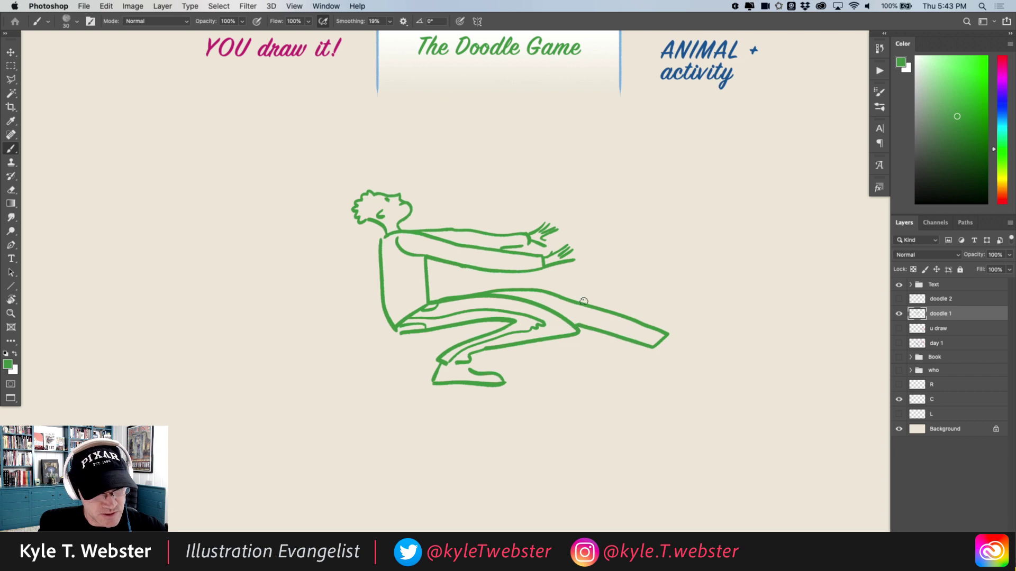
{"action": "mouse_move", "coordinate": [665, 336]}
{"action": "left_mouse_down"}
{"action": "mouse_move", "coordinate": [736, 338]}
{"action": "mouse_move", "coordinate": [680, 370]}
{"action": "mouse_move", "coordinate": [659, 346]}
{"action": "mouse_move", "coordinate": [682, 339]}
{"action": "left_mouse_up"}
Draw a horizontal bar above the figure's hands with two tall upright posts, breaking the rear post behind the arms and legs.
{"action": "scroll", "coordinate": [306, 312], "scroll_direction": "up", "scroll_amount": 3}
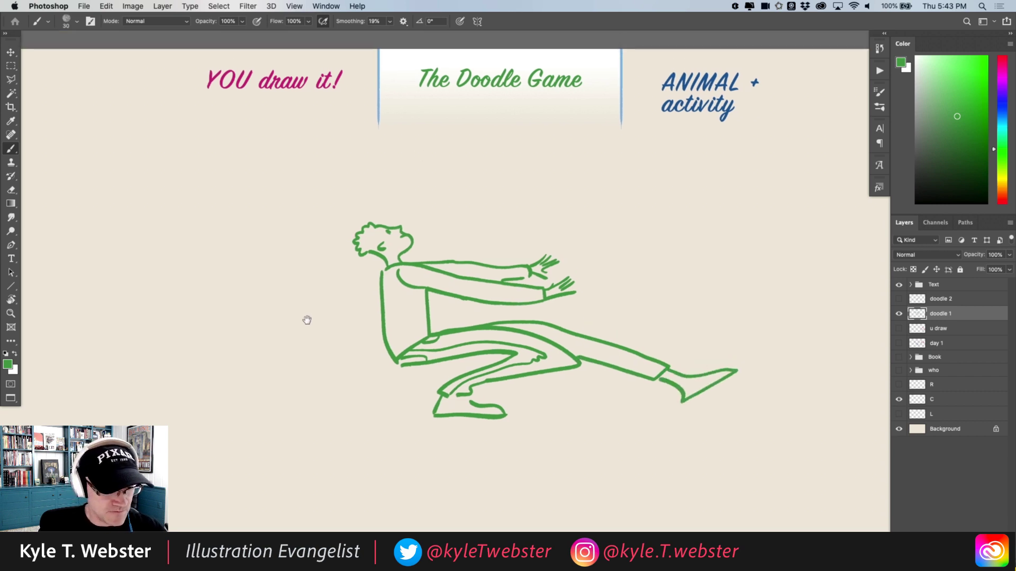
{"action": "left_click", "coordinate": [508, 246]}
{"action": "left_click_drag", "start_coordinate": [529, 243], "coordinate": [620, 238]}
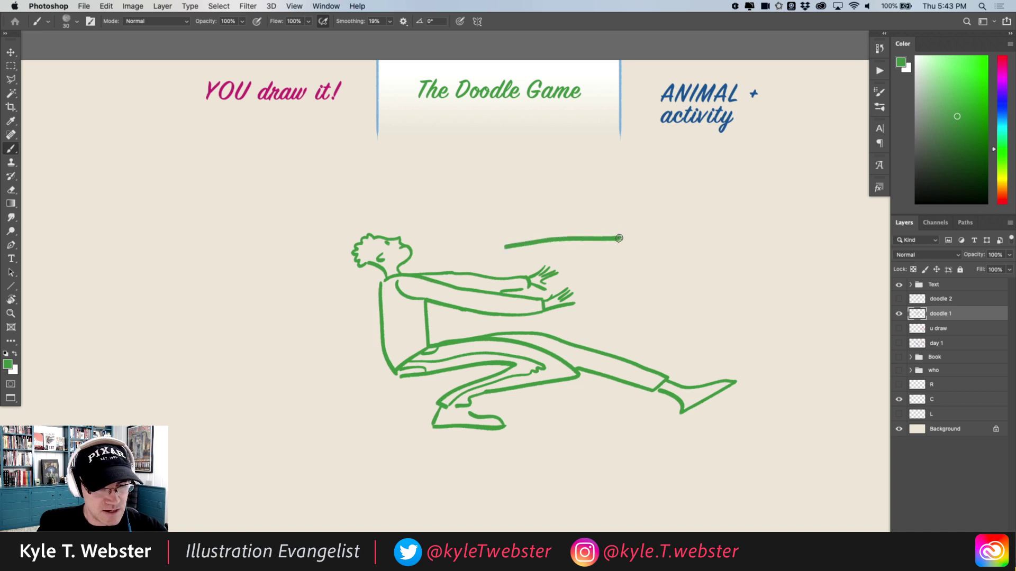
{"action": "left_click_drag", "start_coordinate": [623, 443], "coordinate": [623, 194]}
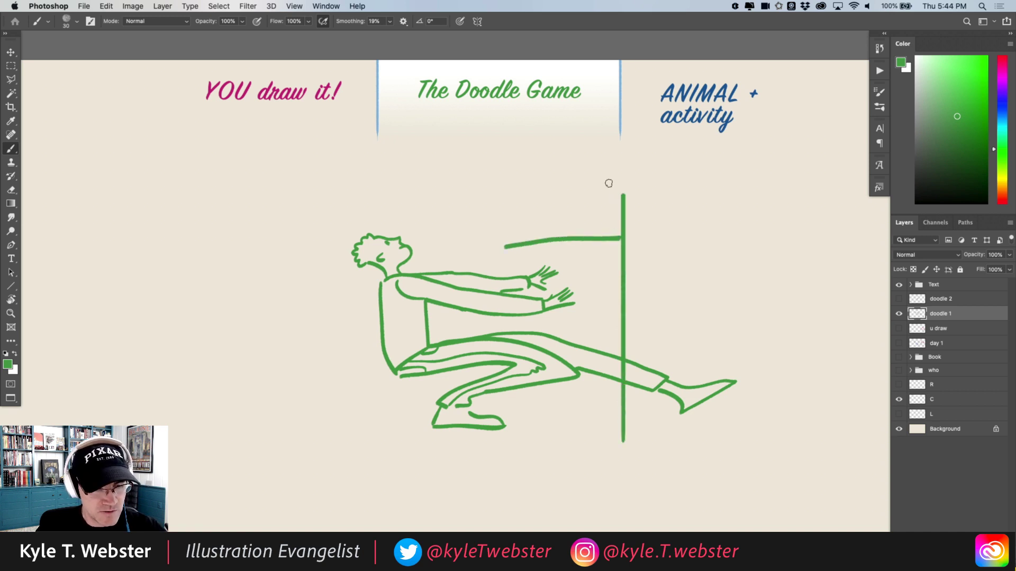
{"action": "left_click_drag", "start_coordinate": [504, 200], "coordinate": [503, 332]}
{"action": "left_click_drag", "start_coordinate": [507, 394], "coordinate": [508, 405]}
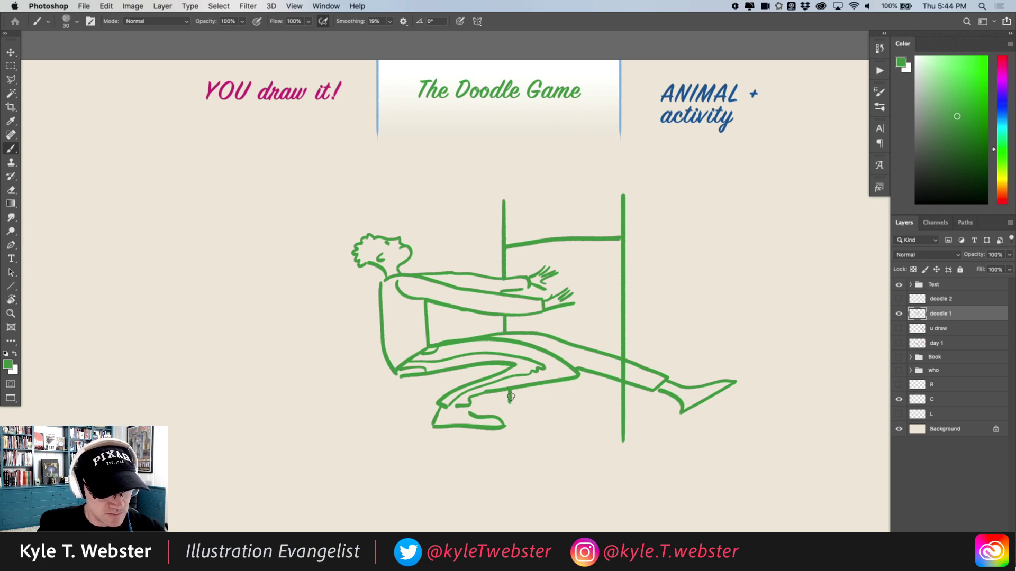
Add a few short emphasis lines above the figure's head.
{"action": "mouse_move", "coordinate": [319, 324]}
{"action": "left_mouse_down"}
{"action": "mouse_move", "coordinate": [284, 335]}
{"action": "mouse_move", "coordinate": [347, 307]}
{"action": "left_mouse_up"}
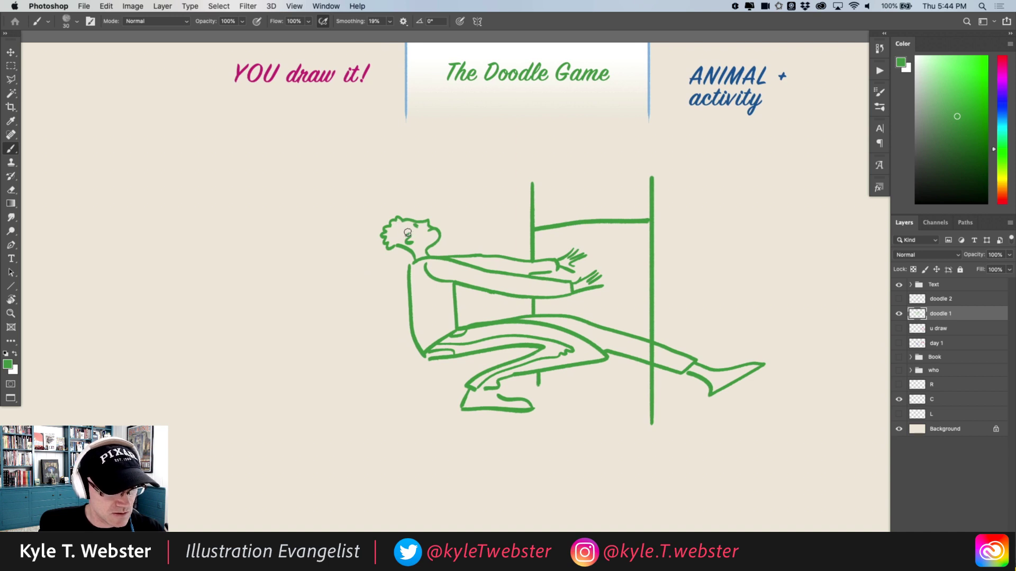
{"action": "left_click_drag", "start_coordinate": [453, 192], "coordinate": [430, 201]}
{"action": "left_click_drag", "start_coordinate": [414, 184], "coordinate": [416, 199]}
Scale the doodle 1 drawing down slightly and move it closer to the canvas's left edge.
{"action": "left_click_drag", "start_coordinate": [416, 350], "coordinate": [116, 381]}
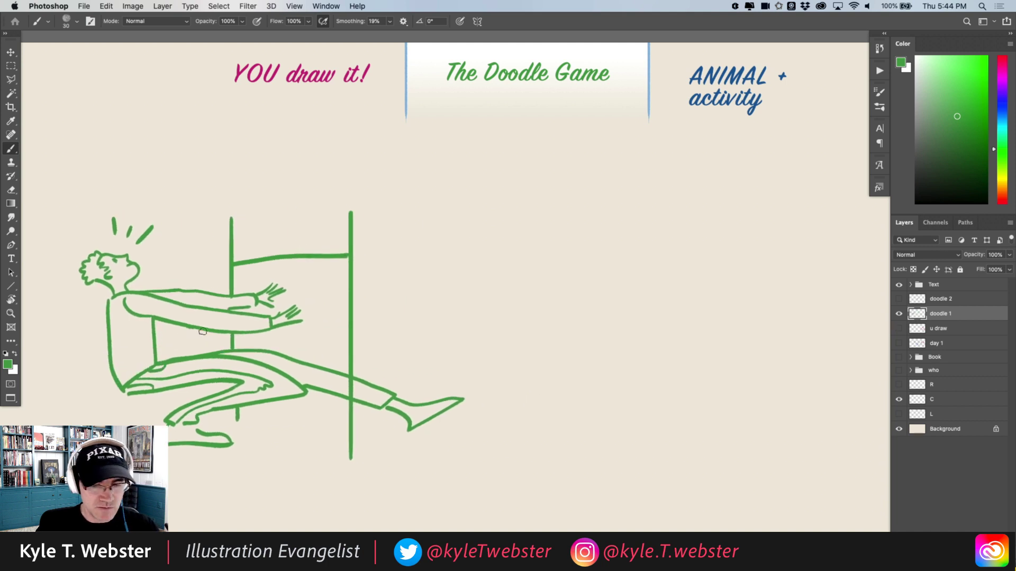
{"action": "scroll", "coordinate": [644, 379], "scroll_direction": "down", "scroll_amount": 1}
{"action": "key", "text": "super+t"}
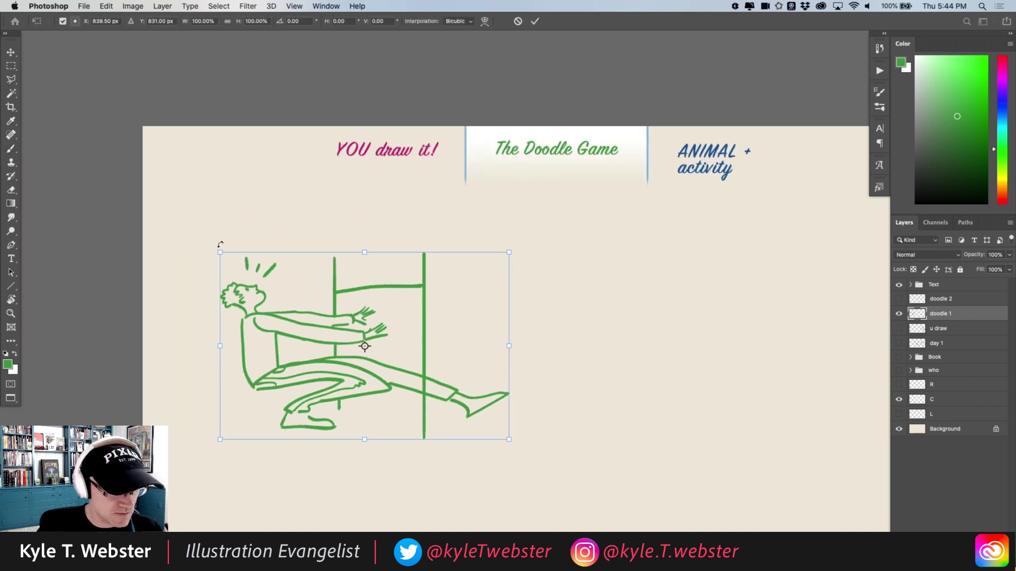
{"action": "left_click_drag", "start_coordinate": [217, 250], "coordinate": [260, 279]}
{"action": "left_click_drag", "start_coordinate": [292, 341], "coordinate": [205, 331]}
{"action": "key", "text": "Return"}
{"action": "key", "text": "b"}
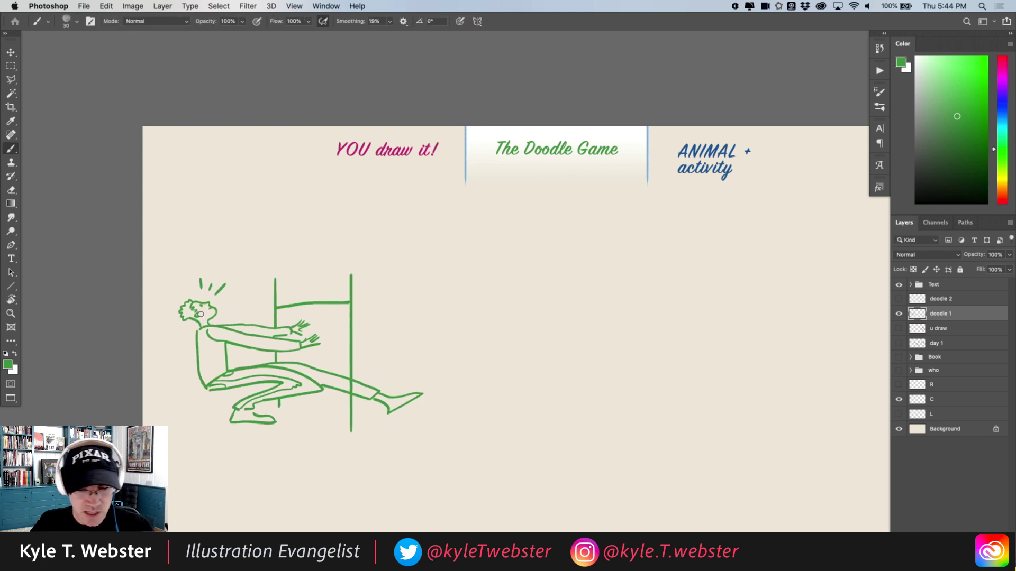
Hide the doodle 1 layer and show the doodle 2 layer's zigzag line.
{"action": "left_click", "coordinate": [899, 313]}
{"action": "left_click", "coordinate": [899, 299]}
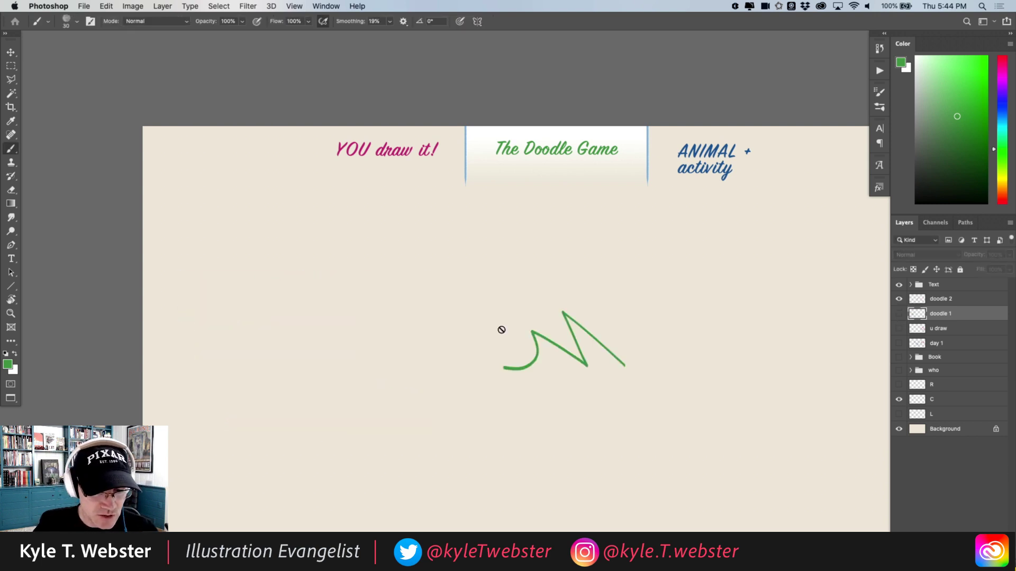
{"action": "left_click_drag", "start_coordinate": [435, 365], "coordinate": [367, 344]}
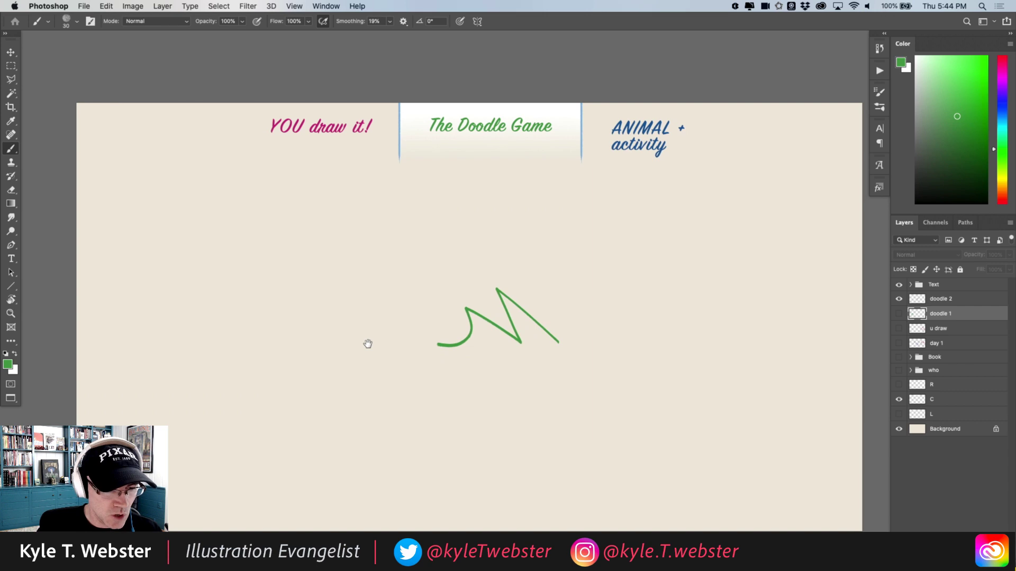
{"action": "left_click", "coordinate": [416, 358], "text": "super"}
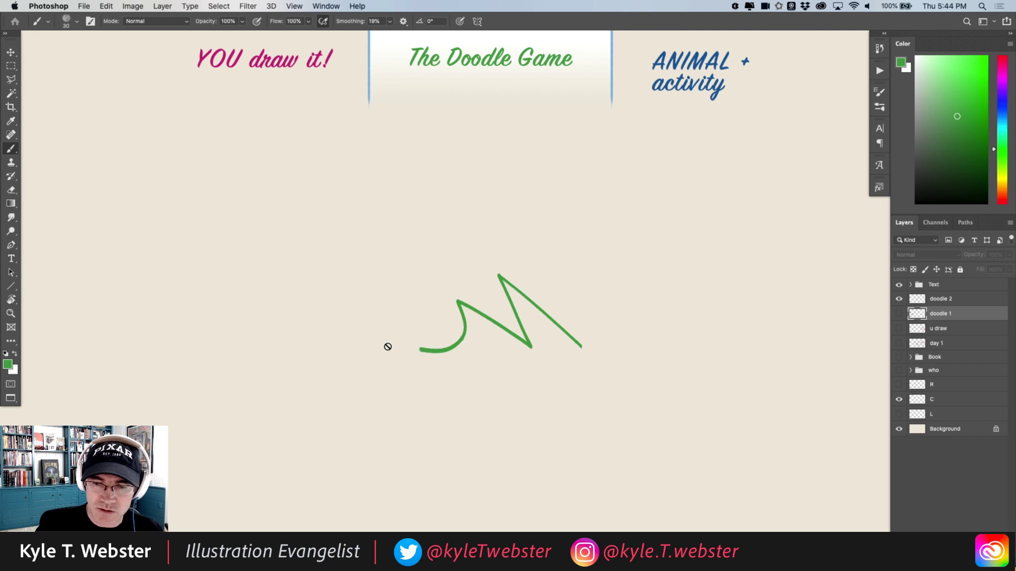
Rotate the canvas view through several orientations to examine the zigzag doodle, ending upright at 0°.
{"action": "key", "text": "r"}
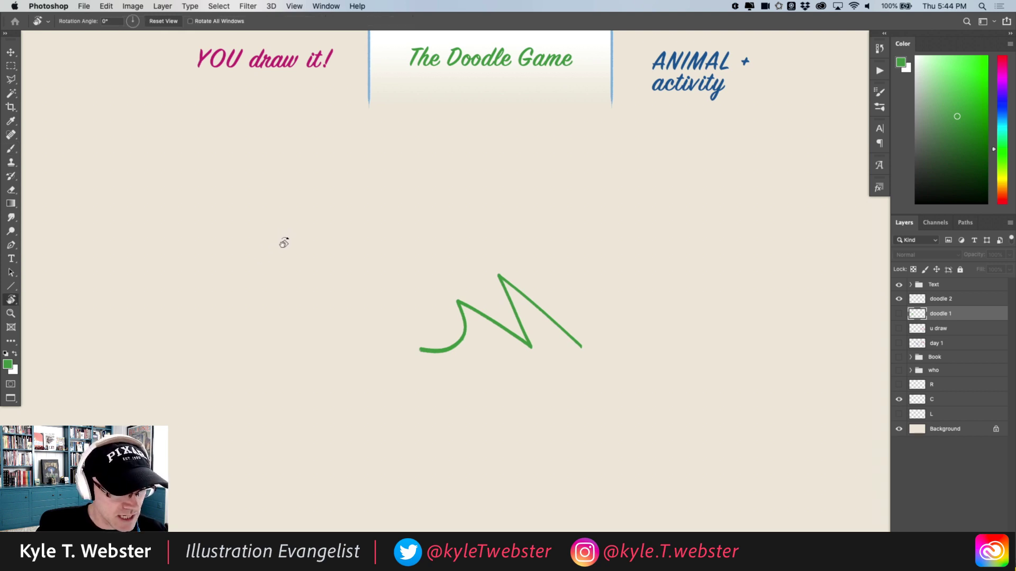
{"action": "left_click_drag", "start_coordinate": [283, 243], "coordinate": [445, 487]}
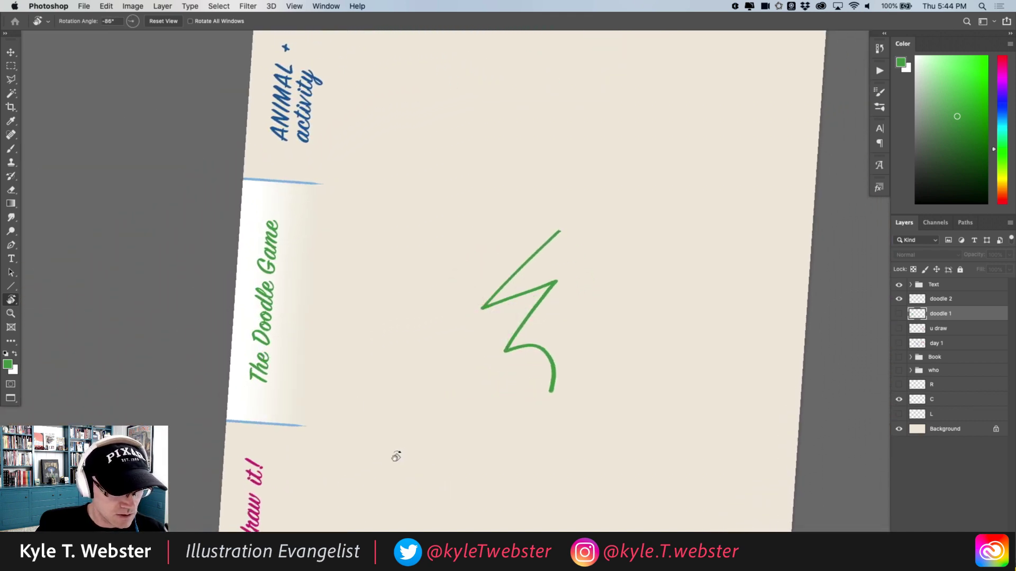
{"action": "left_click_drag", "start_coordinate": [389, 448], "coordinate": [556, 194]}
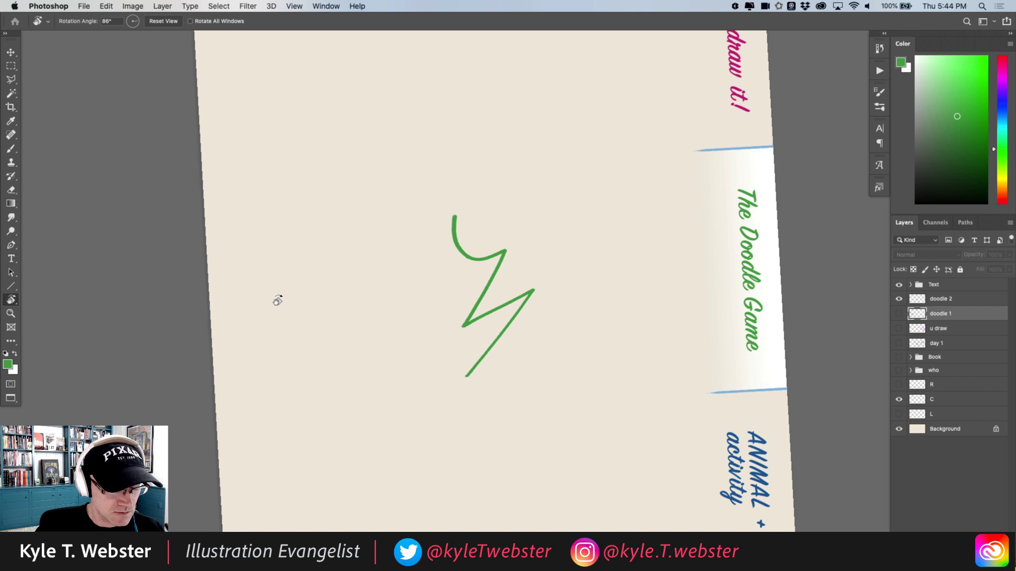
{"action": "left_click_drag", "start_coordinate": [283, 358], "coordinate": [381, 224]}
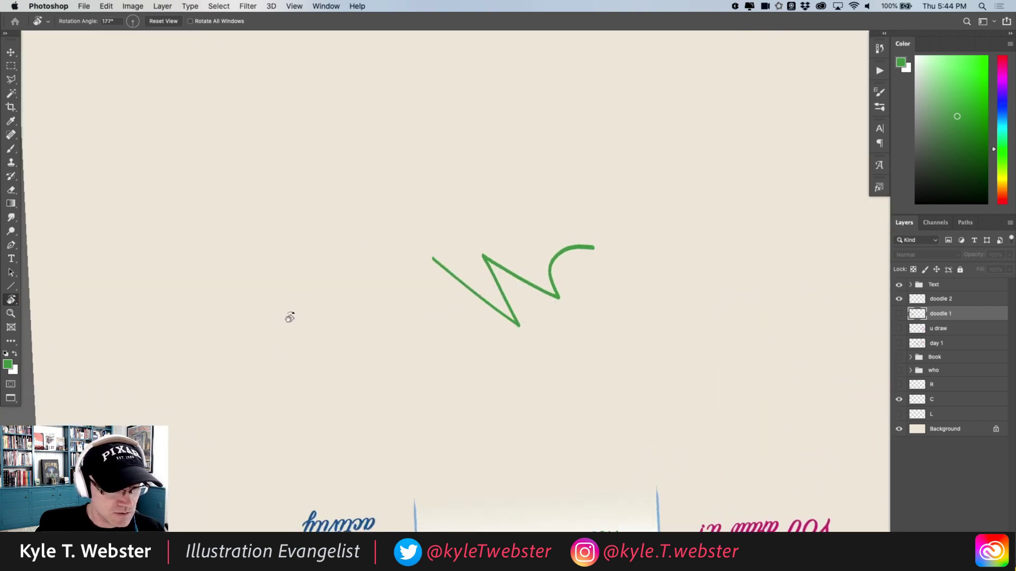
{"action": "left_click_drag", "start_coordinate": [279, 312], "coordinate": [611, 295]}
{"action": "key", "text": "b"}
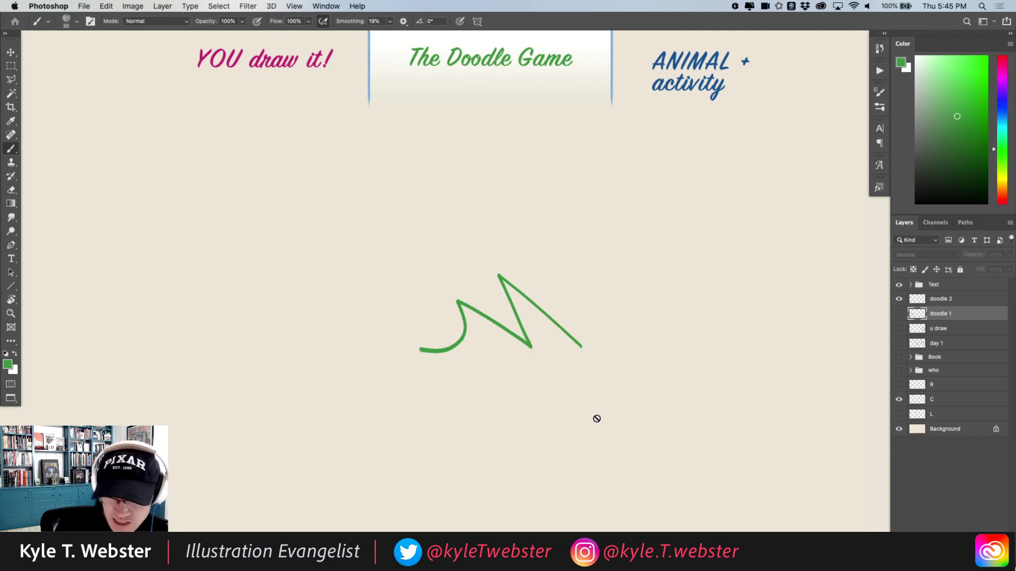
On the doodle 2 layer, turn the zigzag into a fox head with a pointed snout, nose, eyes, jaw and ruffled neck fur.
{"action": "mouse_move", "coordinate": [329, 320]}
{"action": "left_mouse_down"}
{"action": "mouse_move", "coordinate": [290, 252]}
{"action": "mouse_move", "coordinate": [296, 215]}
{"action": "left_mouse_up"}
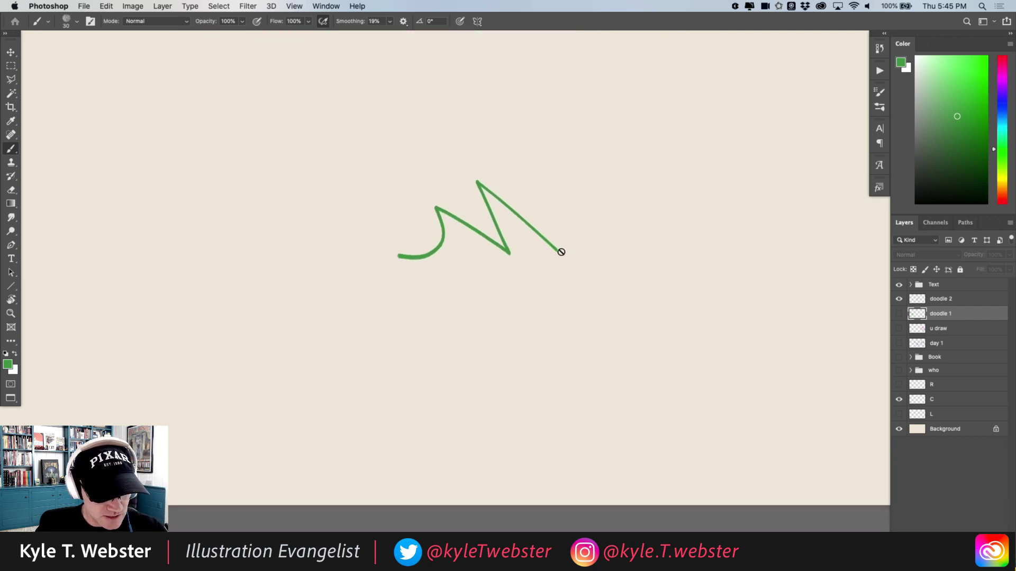
{"action": "left_click", "coordinate": [919, 301]}
{"action": "mouse_move", "coordinate": [559, 253]}
{"action": "left_mouse_down"}
{"action": "mouse_move", "coordinate": [622, 261]}
{"action": "mouse_move", "coordinate": [583, 287]}
{"action": "mouse_move", "coordinate": [506, 289]}
{"action": "mouse_move", "coordinate": [520, 292]}
{"action": "mouse_move", "coordinate": [496, 313]}
{"action": "left_mouse_up"}
{"action": "left_click_drag", "start_coordinate": [500, 299], "coordinate": [447, 292]}
{"action": "left_click_drag", "start_coordinate": [531, 264], "coordinate": [621, 261]}
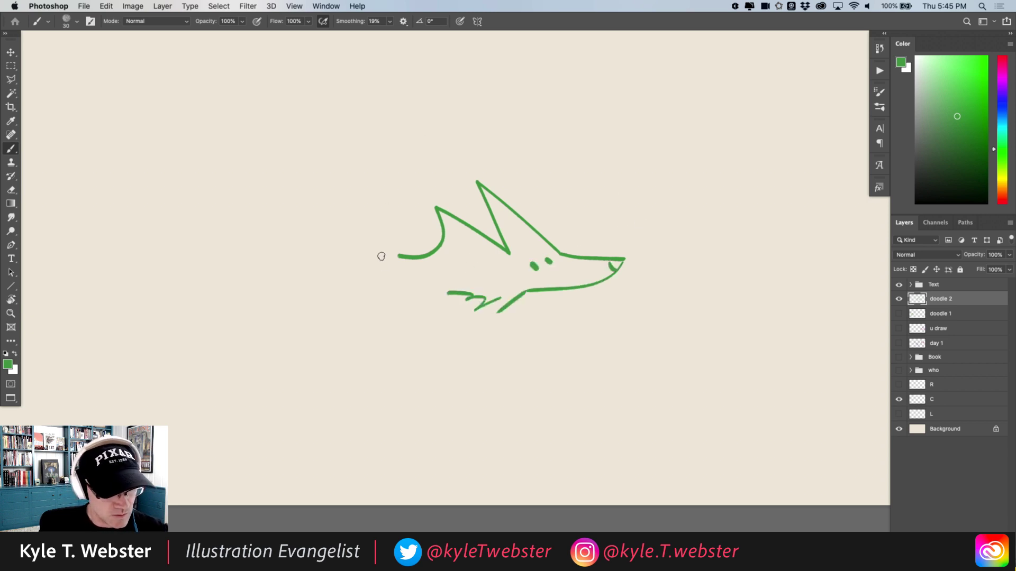
Extend the fox's back line from the neck and draw two front legs reaching forward with a chest line.
{"action": "mouse_move", "coordinate": [387, 244]}
{"action": "left_mouse_down"}
{"action": "mouse_move", "coordinate": [488, 250]}
{"action": "mouse_move", "coordinate": [381, 289]}
{"action": "left_mouse_up"}
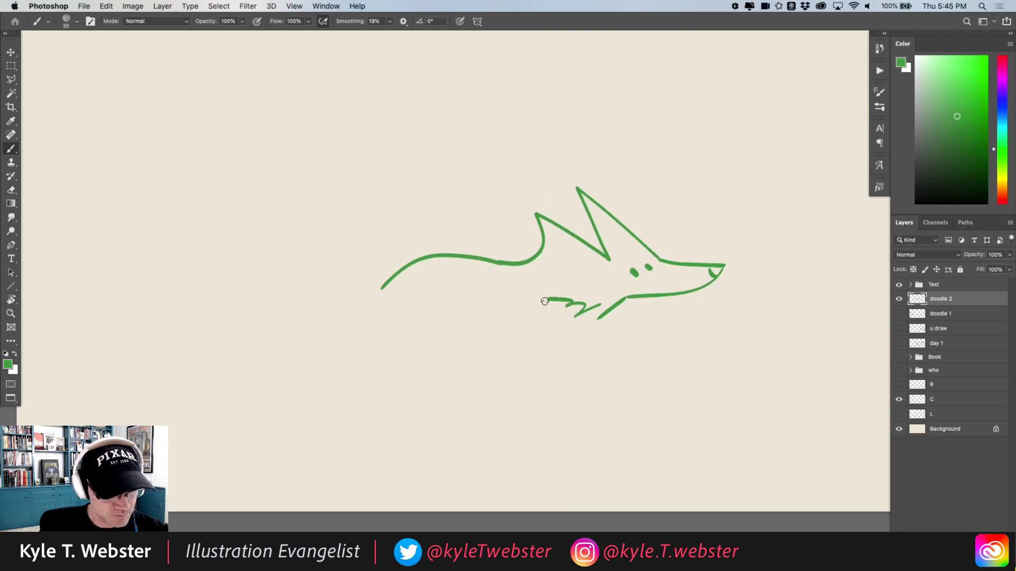
{"action": "mouse_move", "coordinate": [545, 306]}
{"action": "left_mouse_down"}
{"action": "mouse_move", "coordinate": [630, 354]}
{"action": "mouse_move", "coordinate": [511, 341]}
{"action": "mouse_move", "coordinate": [500, 320]}
{"action": "left_mouse_up"}
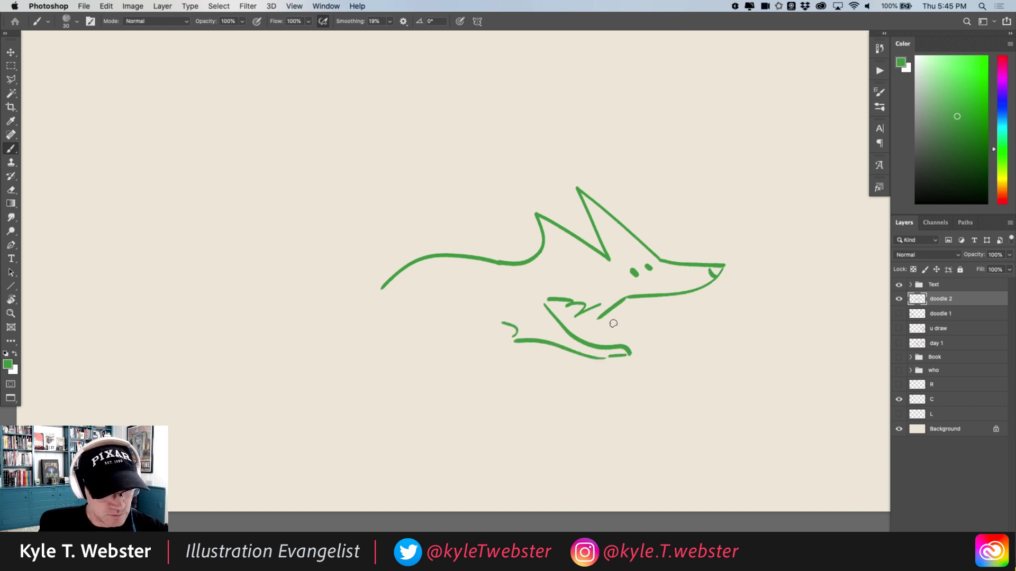
{"action": "mouse_move", "coordinate": [599, 320]}
{"action": "left_mouse_down"}
{"action": "mouse_move", "coordinate": [651, 328]}
{"action": "mouse_move", "coordinate": [578, 334]}
{"action": "left_mouse_up"}
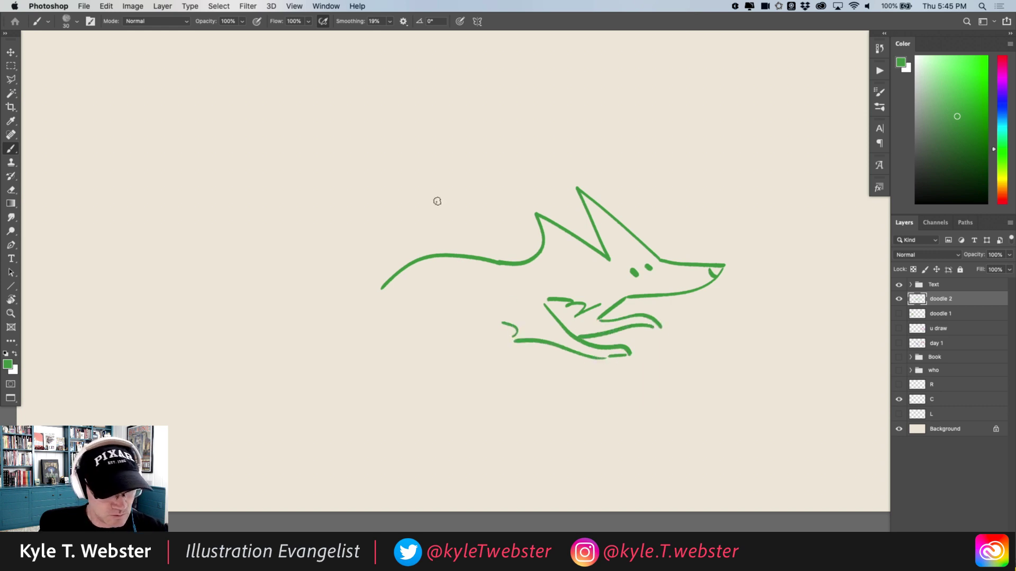
Add a cheek curve, extra chest fur and short hair strokes at the base of both ears.
{"action": "mouse_move", "coordinate": [579, 297]}
{"action": "left_mouse_down"}
{"action": "mouse_move", "coordinate": [594, 312]}
{"action": "mouse_move", "coordinate": [585, 321]}
{"action": "left_mouse_up"}
{"action": "left_click_drag", "start_coordinate": [547, 293], "coordinate": [569, 263]}
{"action": "left_click_drag", "start_coordinate": [572, 256], "coordinate": [586, 262]}
{"action": "left_click_drag", "start_coordinate": [617, 246], "coordinate": [626, 251]}
{"action": "left_click_drag", "start_coordinate": [630, 245], "coordinate": [634, 251]}
Draw the fox's large bushy tail, belly line and two running hind legs.
{"action": "scroll", "coordinate": [432, 191], "scroll_direction": "left", "scroll_amount": 3}
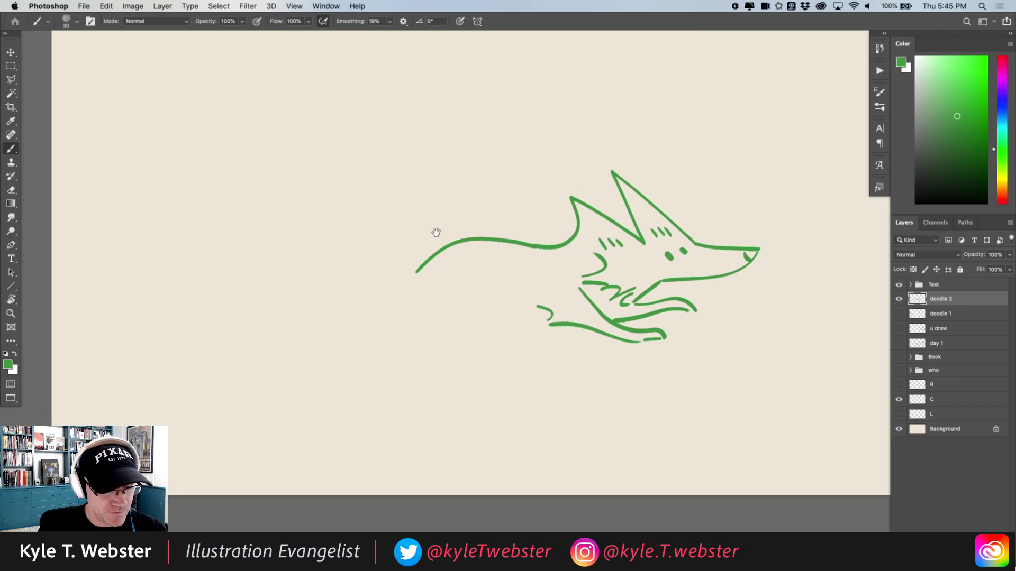
{"action": "mouse_move", "coordinate": [418, 270]}
{"action": "left_mouse_down"}
{"action": "mouse_move", "coordinate": [365, 257]}
{"action": "mouse_move", "coordinate": [345, 214]}
{"action": "mouse_move", "coordinate": [279, 167]}
{"action": "mouse_move", "coordinate": [212, 158]}
{"action": "mouse_move", "coordinate": [258, 261]}
{"action": "mouse_move", "coordinate": [270, 250]}
{"action": "mouse_move", "coordinate": [356, 271]}
{"action": "mouse_move", "coordinate": [375, 258]}
{"action": "mouse_move", "coordinate": [390, 273]}
{"action": "mouse_move", "coordinate": [380, 277]}
{"action": "mouse_move", "coordinate": [418, 286]}
{"action": "mouse_move", "coordinate": [407, 305]}
{"action": "mouse_move", "coordinate": [363, 306]}
{"action": "mouse_move", "coordinate": [320, 347]}
{"action": "mouse_move", "coordinate": [487, 295]}
{"action": "mouse_move", "coordinate": [484, 317]}
{"action": "mouse_move", "coordinate": [423, 322]}
{"action": "mouse_move", "coordinate": [468, 338]}
{"action": "mouse_move", "coordinate": [407, 326]}
{"action": "left_mouse_up"}
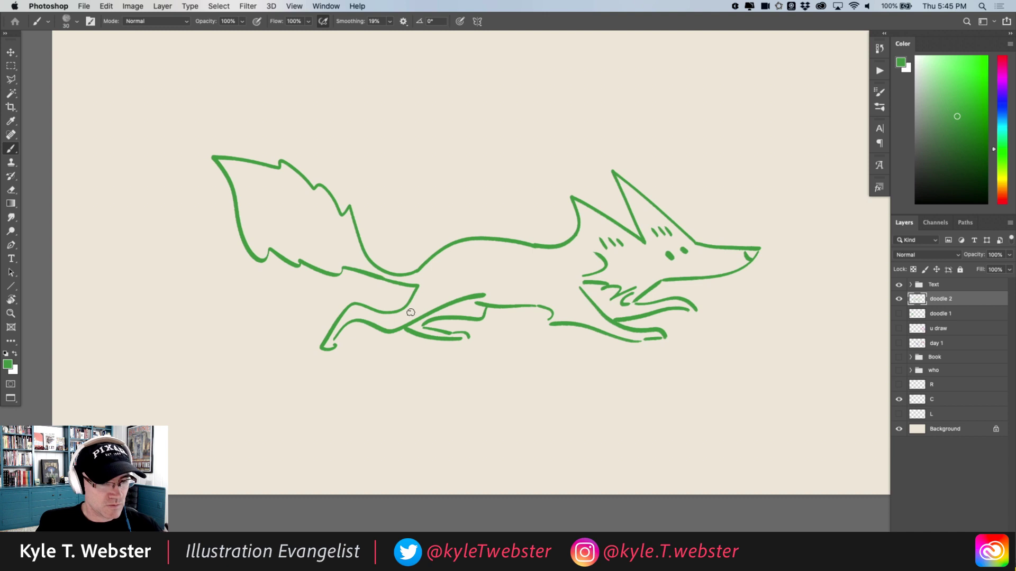
{"action": "left_click_drag", "start_coordinate": [324, 332], "coordinate": [272, 344]}
Add short fur strokes across the middle of the tail to mark off its tip.
{"action": "left_click", "coordinate": [481, 258], "text": "alt"}
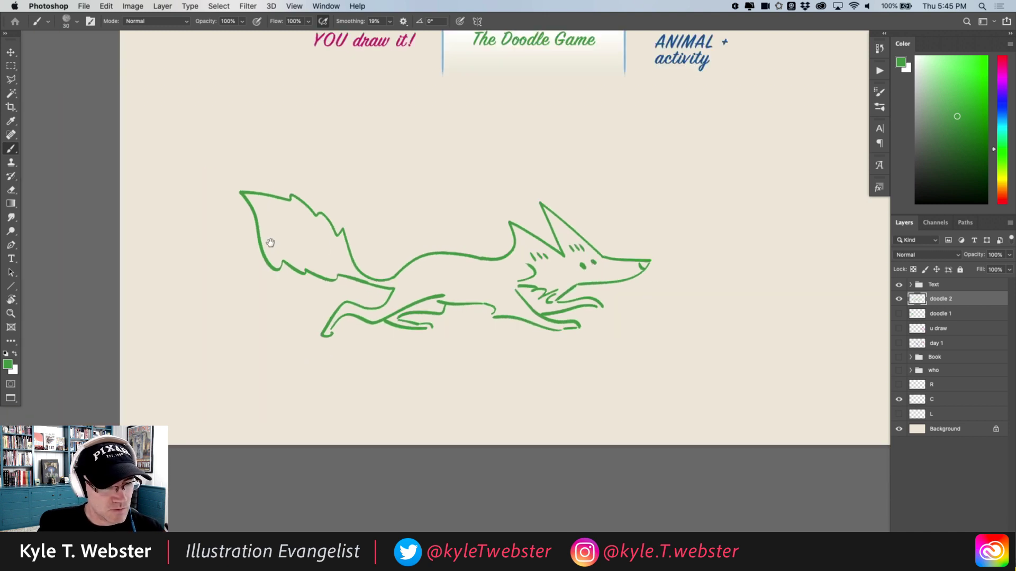
{"action": "left_click_drag", "start_coordinate": [333, 232], "coordinate": [327, 245]}
{"action": "left_click_drag", "start_coordinate": [330, 243], "coordinate": [314, 261]}
{"action": "left_click_drag", "start_coordinate": [323, 264], "coordinate": [311, 268]}
{"action": "left_click_drag", "start_coordinate": [295, 303], "coordinate": [241, 317]}
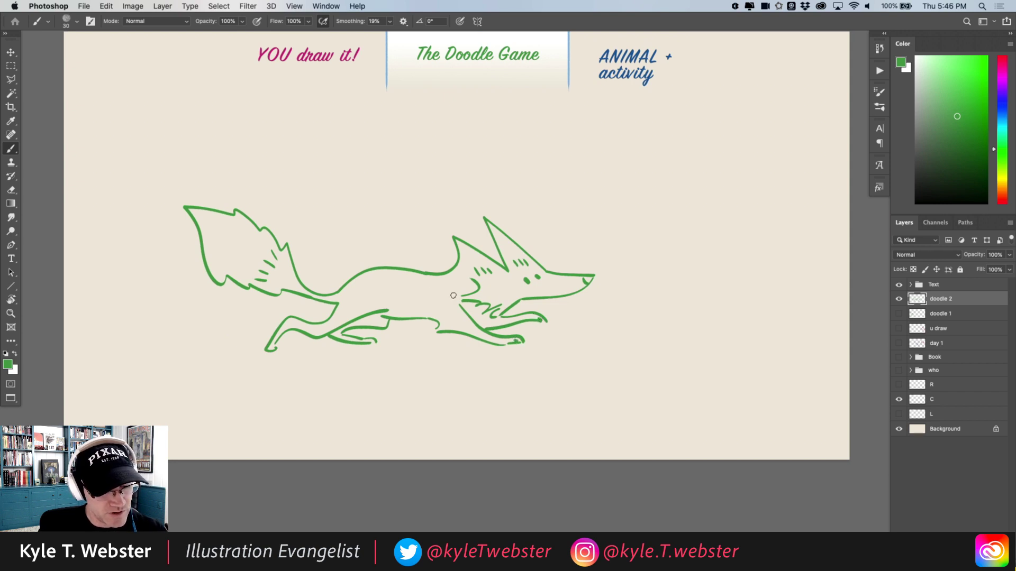
{"action": "left_click_drag", "start_coordinate": [319, 348], "coordinate": [312, 385]}
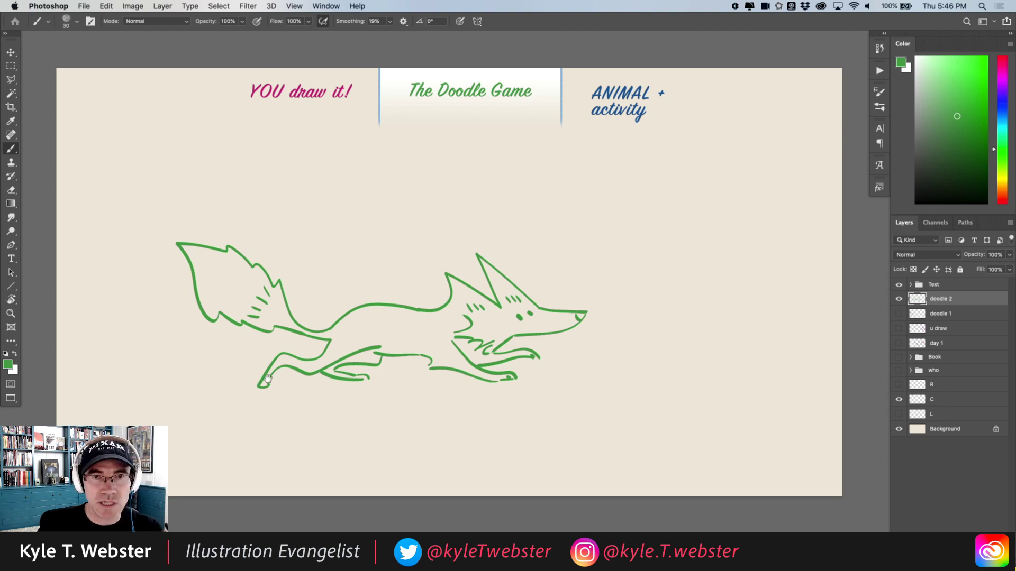
Hide doodle 2, add a new layer above it, and switch the header highlight from layer C to layer R.
{"action": "left_click", "coordinate": [899, 300]}
{"action": "left_click", "coordinate": [983, 565]}
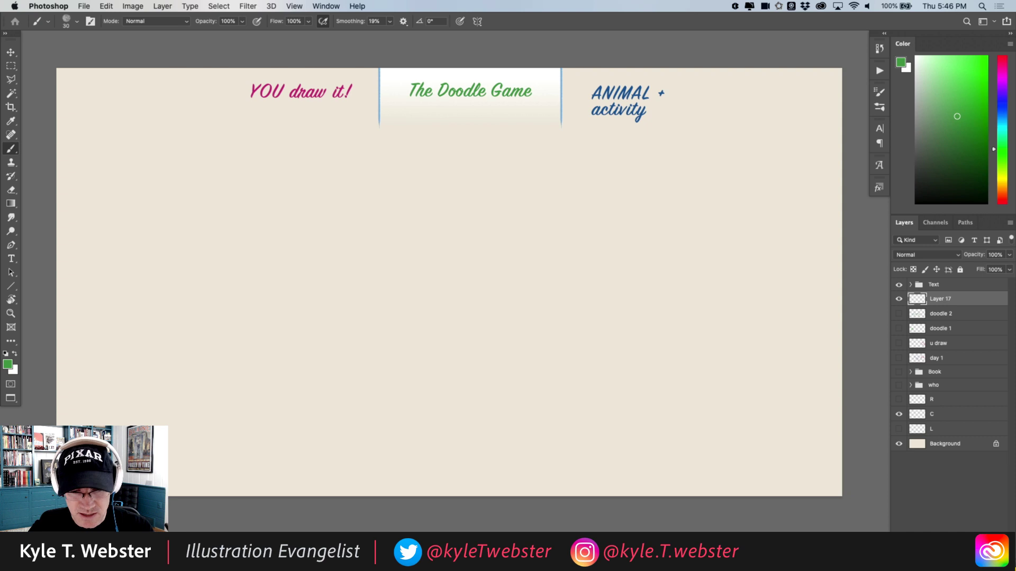
{"action": "left_click", "coordinate": [899, 400]}
{"action": "left_click", "coordinate": [899, 414]}
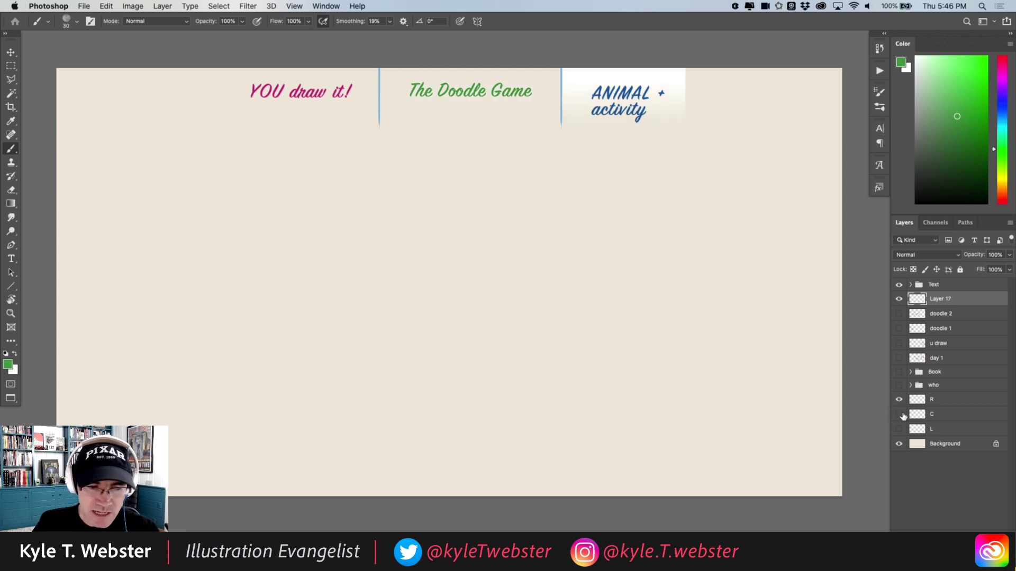
Sample the blue of the "ANIMAL + activity" title as the brush colour and lighten it to a pale blue.
{"action": "left_click", "coordinate": [434, 258], "text": "super"}
{"action": "left_click_drag", "start_coordinate": [434, 258], "coordinate": [388, 297]}
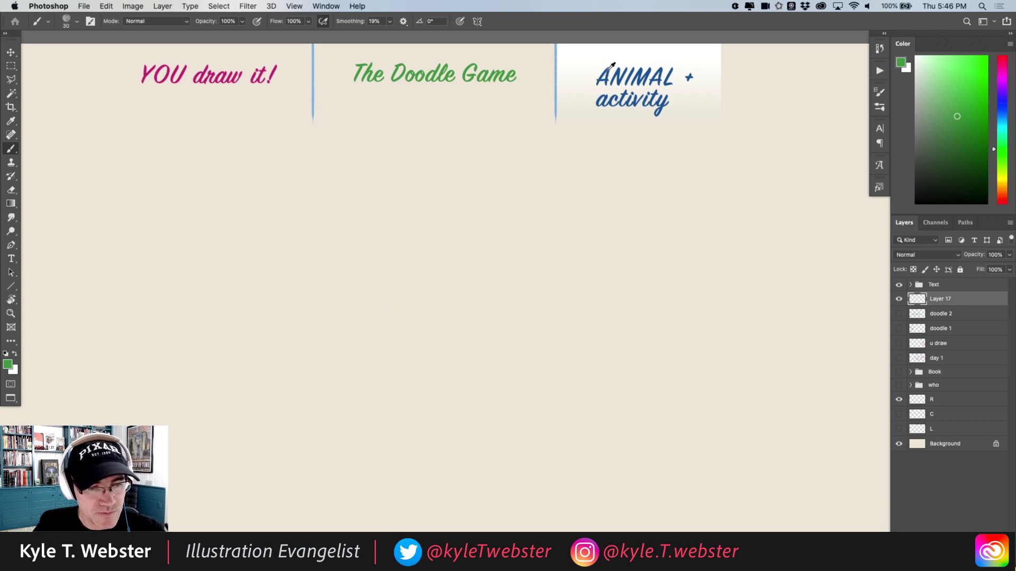
{"action": "left_click", "coordinate": [610, 67], "text": "alt"}
{"action": "left_click", "coordinate": [942, 70]}
Show the day 1 layer to examine its fencing animal and skateboarder drawings, and hide it again.
{"action": "left_click", "coordinate": [898, 358]}
{"action": "left_click_drag", "start_coordinate": [331, 466], "coordinate": [483, 445]}
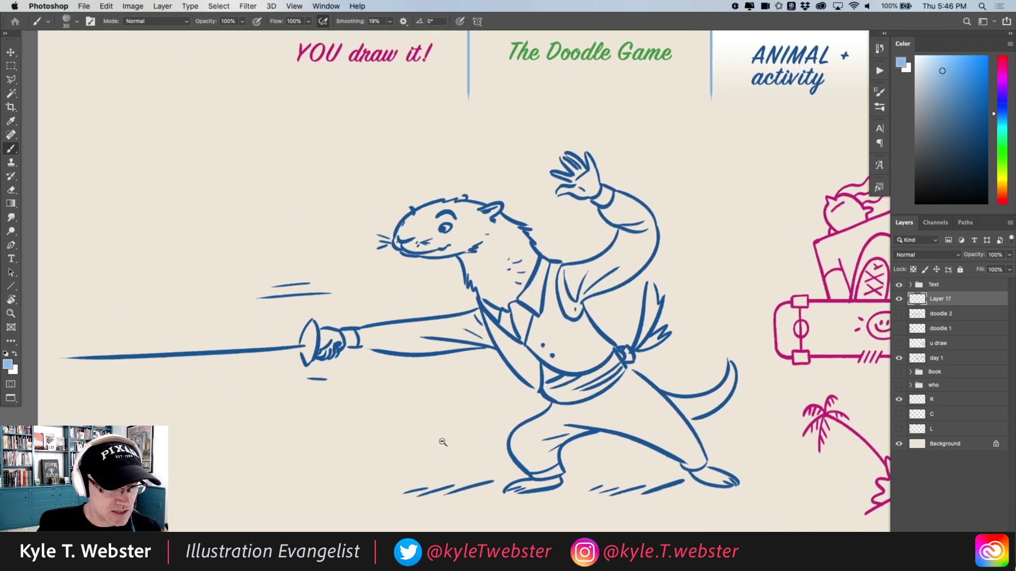
{"action": "left_click", "coordinate": [443, 442], "text": "alt"}
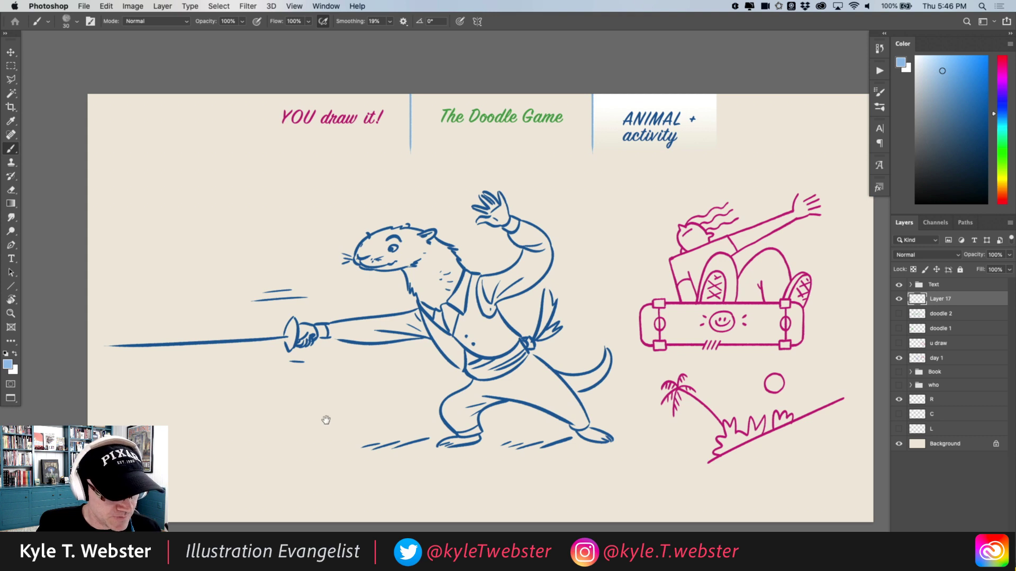
{"action": "left_click_drag", "start_coordinate": [328, 418], "coordinate": [281, 422]}
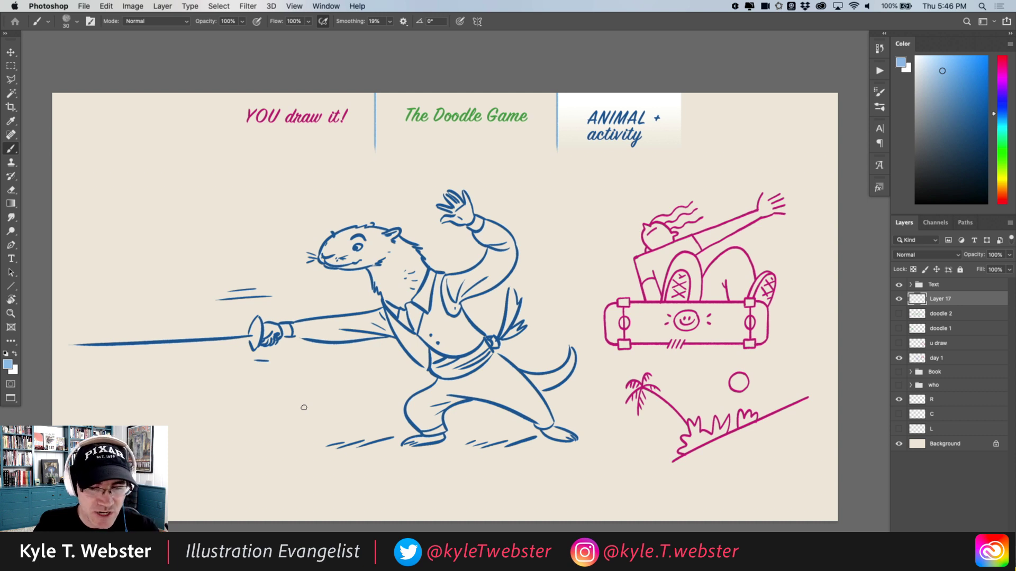
{"action": "left_click", "coordinate": [898, 358]}
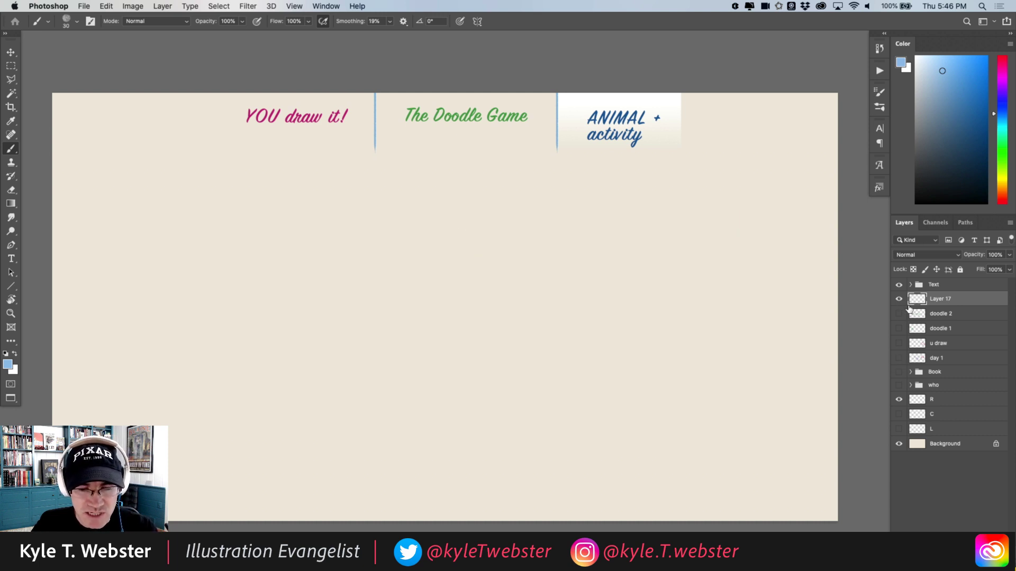
{"action": "scroll", "coordinate": [399, 381], "scroll_direction": "up", "scroll_amount": 3}
{"action": "scroll", "coordinate": [388, 399], "scroll_direction": "up", "scroll_amount": 2}
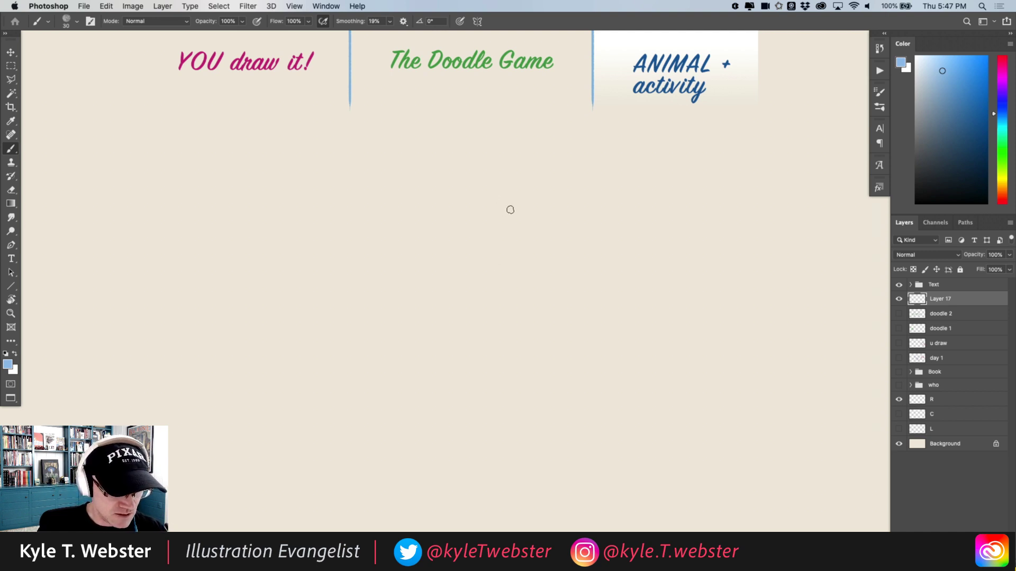
{"action": "mouse_move", "coordinate": [548, 268]}
{"action": "left_mouse_down"}
{"action": "mouse_move", "coordinate": [487, 173]}
{"action": "mouse_move", "coordinate": [349, 236]}
{"action": "mouse_move", "coordinate": [358, 228]}
{"action": "mouse_move", "coordinate": [331, 275]}
{"action": "mouse_move", "coordinate": [426, 253]}
{"action": "left_mouse_up"}
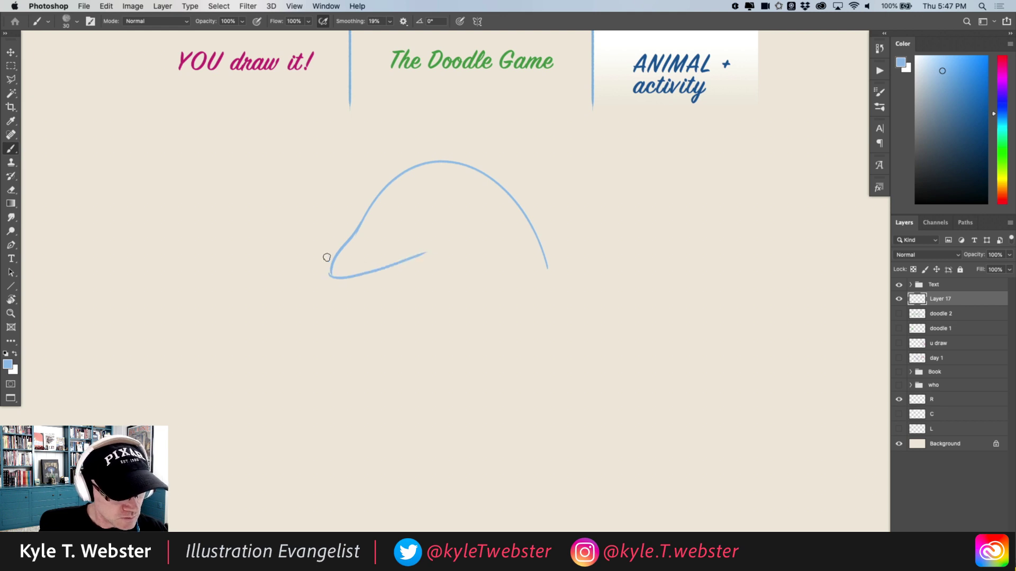
{"action": "key", "text": "super+z"}
{"action": "key", "text": "super+z"}
{"action": "mouse_move", "coordinate": [461, 160]}
{"action": "left_mouse_down"}
{"action": "mouse_move", "coordinate": [357, 221]}
{"action": "mouse_move", "coordinate": [360, 230]}
{"action": "mouse_move", "coordinate": [315, 254]}
{"action": "mouse_move", "coordinate": [316, 268]}
{"action": "mouse_move", "coordinate": [451, 253]}
{"action": "left_mouse_up"}
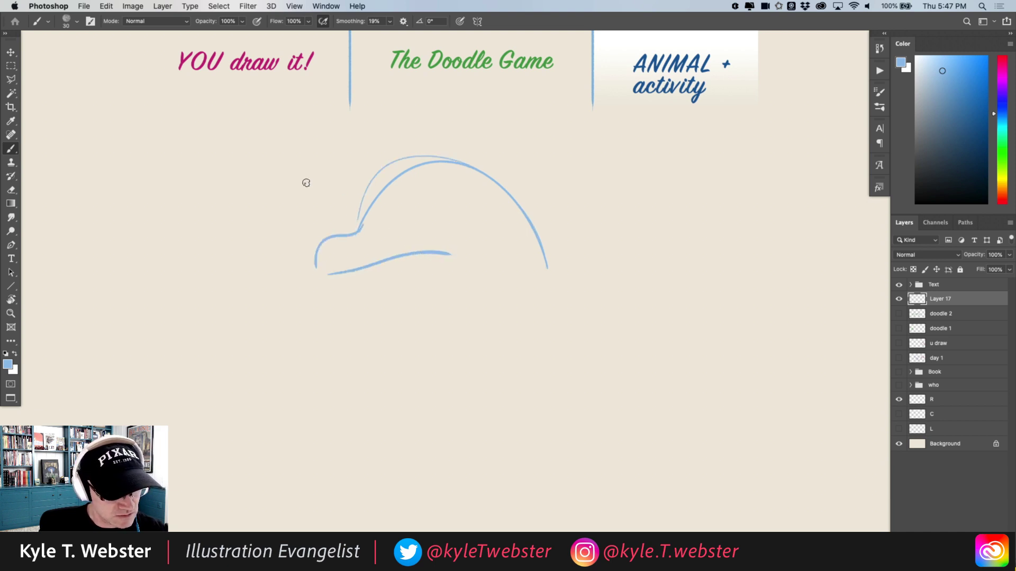
{"action": "key", "text": "super+z"}
{"action": "key", "text": "super+z"}
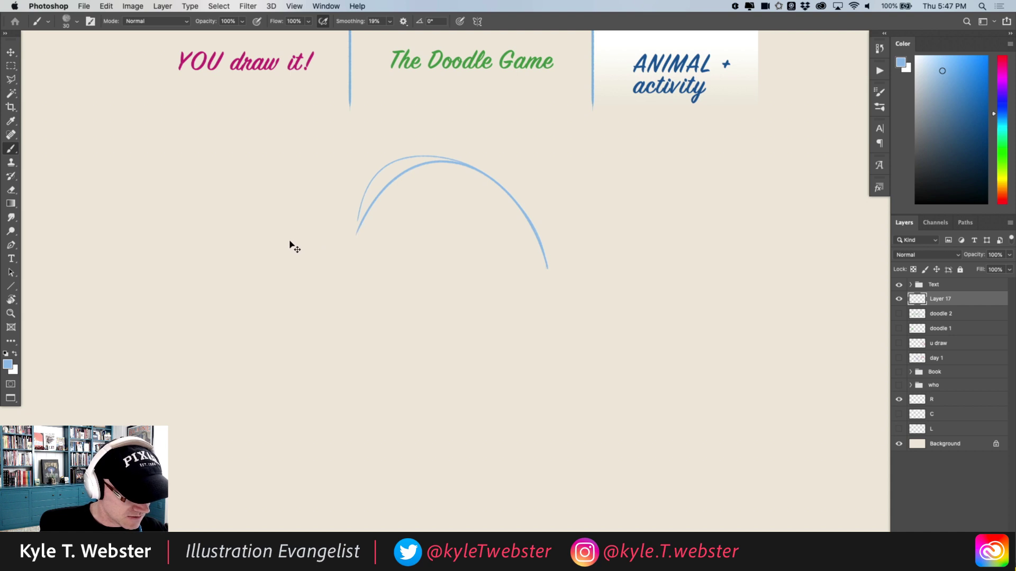
{"action": "key", "text": "super+z"}
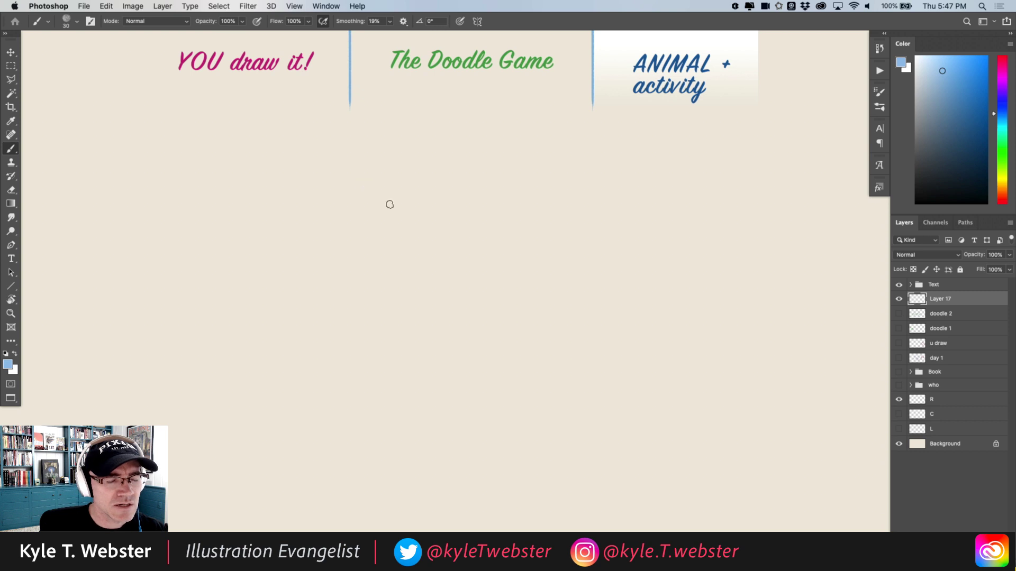
Sketch a shark's head with a long rounded snout, a small eye and an open mouth lined with pointed teeth.
{"action": "mouse_move", "coordinate": [490, 254]}
{"action": "left_mouse_down"}
{"action": "mouse_move", "coordinate": [374, 269]}
{"action": "mouse_move", "coordinate": [393, 268]}
{"action": "mouse_move", "coordinate": [363, 249]}
{"action": "left_mouse_up"}
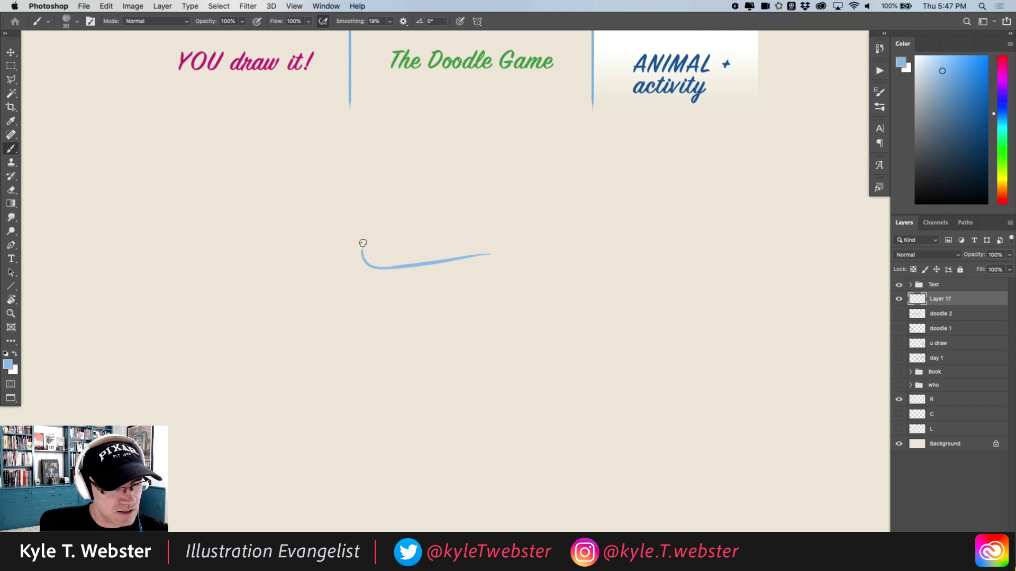
{"action": "mouse_move", "coordinate": [386, 266]}
{"action": "left_mouse_down"}
{"action": "mouse_move", "coordinate": [335, 239]}
{"action": "mouse_move", "coordinate": [349, 222]}
{"action": "mouse_move", "coordinate": [447, 183]}
{"action": "left_mouse_up"}
{"action": "mouse_move", "coordinate": [370, 213]}
{"action": "left_mouse_down"}
{"action": "mouse_move", "coordinate": [445, 185]}
{"action": "mouse_move", "coordinate": [578, 218]}
{"action": "left_mouse_up"}
{"action": "left_click_drag", "start_coordinate": [534, 185], "coordinate": [551, 189]}
{"action": "left_click_drag", "start_coordinate": [433, 228], "coordinate": [437, 229]}
{"action": "left_click_drag", "start_coordinate": [421, 270], "coordinate": [468, 258]}
{"action": "left_click_drag", "start_coordinate": [416, 270], "coordinate": [490, 257]}
{"action": "mouse_move", "coordinate": [476, 270]}
{"action": "left_mouse_down"}
{"action": "mouse_move", "coordinate": [444, 291]}
{"action": "mouse_move", "coordinate": [418, 292]}
{"action": "left_mouse_up"}
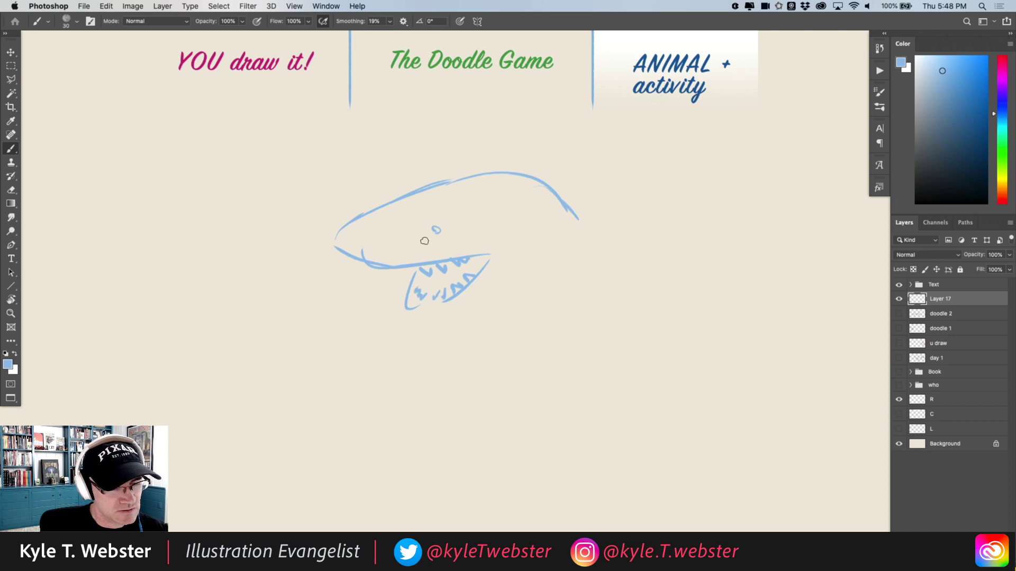
{"action": "left_click_drag", "start_coordinate": [437, 227], "coordinate": [430, 228]}
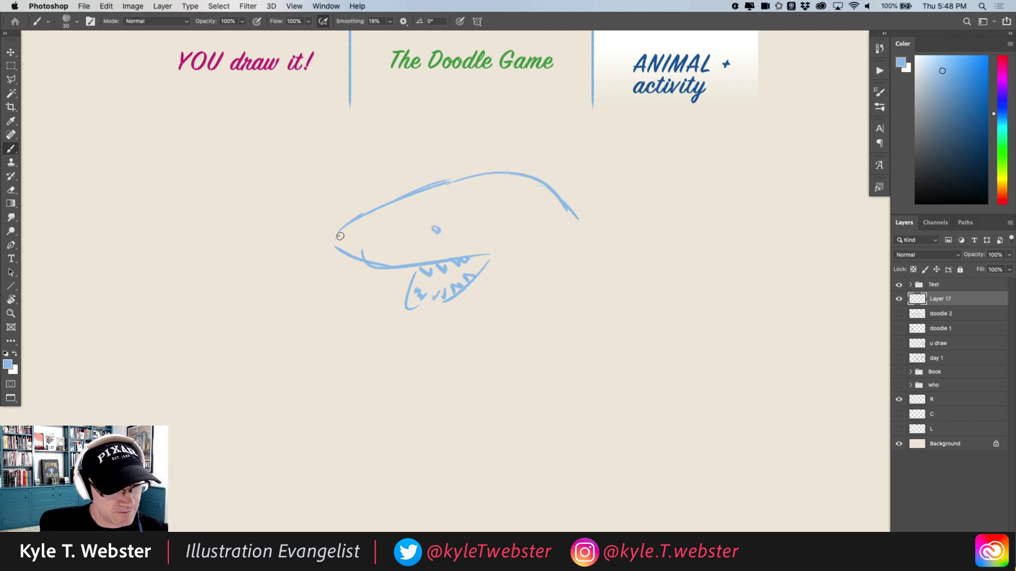
Sketch the shark's dorsal fin and jaw underside, and run an S-curved back down into a wide tail fin.
{"action": "mouse_move", "coordinate": [337, 232]}
{"action": "left_mouse_down"}
{"action": "mouse_move", "coordinate": [506, 179]}
{"action": "mouse_move", "coordinate": [578, 221]}
{"action": "mouse_move", "coordinate": [649, 213]}
{"action": "mouse_move", "coordinate": [611, 270]}
{"action": "left_mouse_up"}
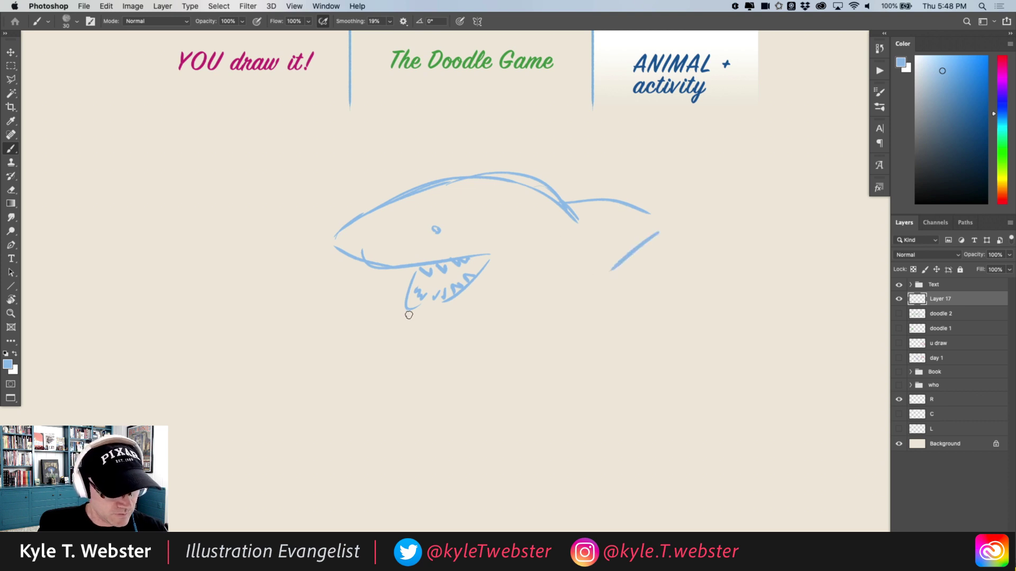
{"action": "left_click_drag", "start_coordinate": [404, 312], "coordinate": [509, 308]}
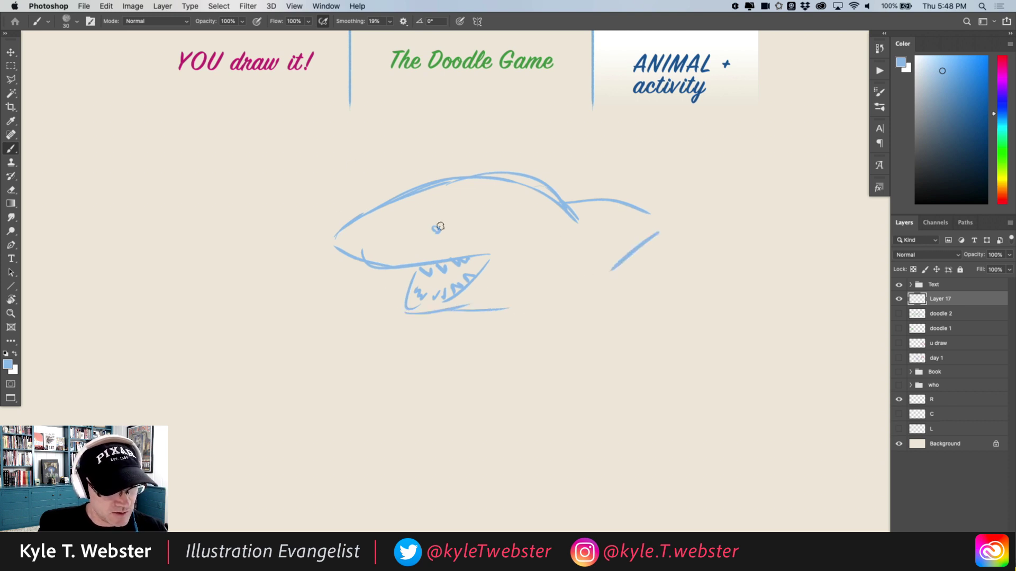
{"action": "mouse_move", "coordinate": [608, 271]}
{"action": "left_mouse_down"}
{"action": "mouse_move", "coordinate": [611, 306]}
{"action": "mouse_move", "coordinate": [529, 414]}
{"action": "left_mouse_up"}
{"action": "left_click_drag", "start_coordinate": [578, 374], "coordinate": [529, 470]}
{"action": "mouse_move", "coordinate": [529, 408]}
{"action": "left_mouse_down"}
{"action": "mouse_move", "coordinate": [533, 476]}
{"action": "mouse_move", "coordinate": [675, 522]}
{"action": "left_mouse_up"}
{"action": "left_click_drag", "start_coordinate": [661, 513], "coordinate": [533, 515]}
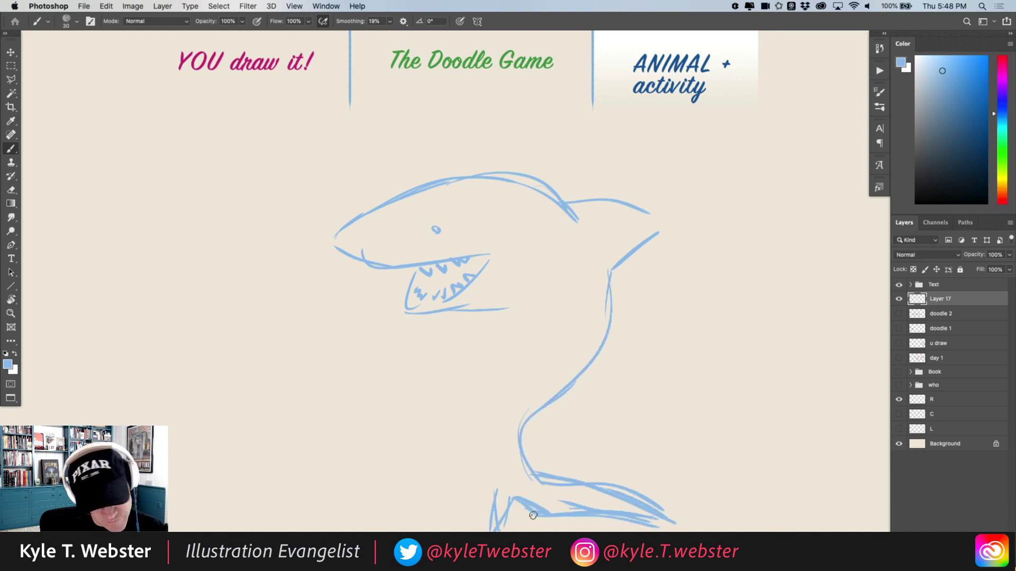
Complete the shark's belly, gills and side fins, and sketch a tilted hula hoop around its waist.
{"action": "mouse_move", "coordinate": [460, 333]}
{"action": "left_mouse_down"}
{"action": "mouse_move", "coordinate": [397, 357]}
{"action": "mouse_move", "coordinate": [379, 397]}
{"action": "left_mouse_up"}
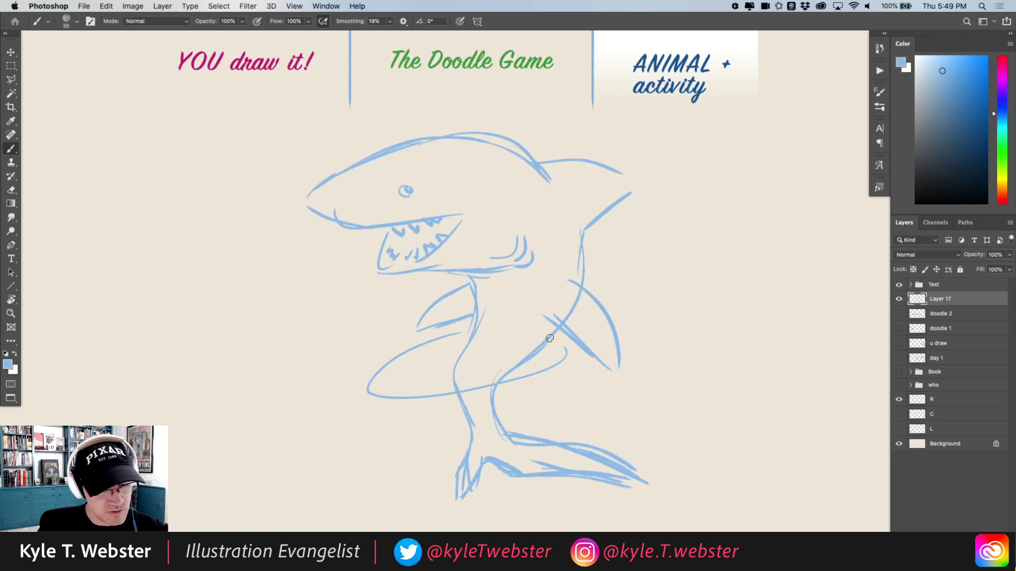
{"action": "mouse_move", "coordinate": [440, 341]}
{"action": "left_mouse_down"}
{"action": "mouse_move", "coordinate": [374, 371]}
{"action": "mouse_move", "coordinate": [408, 396]}
{"action": "mouse_move", "coordinate": [556, 360]}
{"action": "mouse_move", "coordinate": [515, 338]}
{"action": "mouse_move", "coordinate": [560, 350]}
{"action": "mouse_move", "coordinate": [449, 397]}
{"action": "mouse_move", "coordinate": [488, 390]}
{"action": "mouse_move", "coordinate": [382, 390]}
{"action": "left_mouse_up"}
{"action": "left_click_drag", "start_coordinate": [458, 401], "coordinate": [370, 391]}
{"action": "mouse_move", "coordinate": [439, 341]}
{"action": "left_mouse_down"}
{"action": "mouse_move", "coordinate": [373, 370]}
{"action": "mouse_move", "coordinate": [558, 347]}
{"action": "mouse_move", "coordinate": [447, 342]}
{"action": "mouse_move", "coordinate": [373, 370]}
{"action": "mouse_move", "coordinate": [444, 402]}
{"action": "left_mouse_up"}
{"action": "left_click_drag", "start_coordinate": [542, 337], "coordinate": [426, 344]}
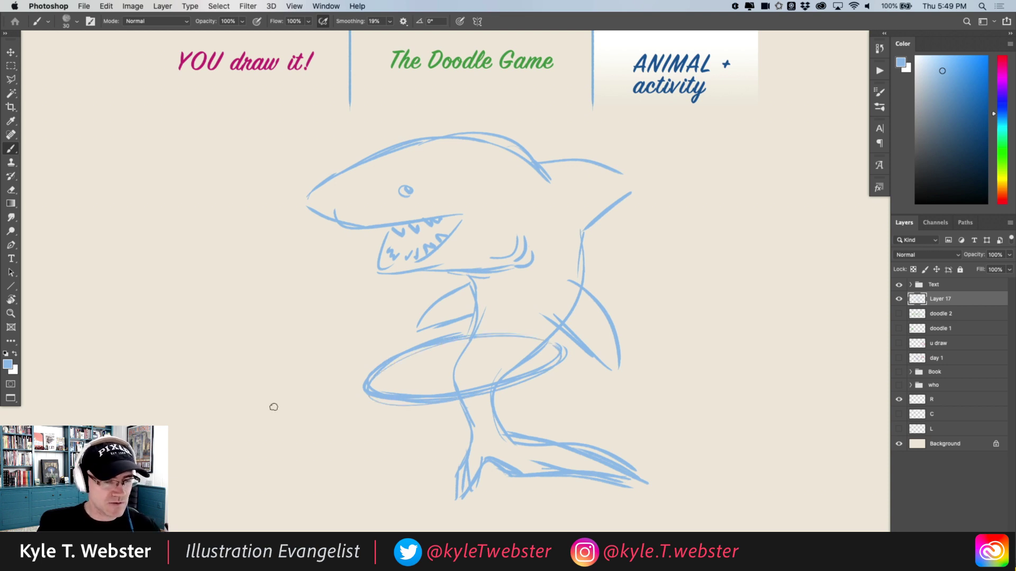
Refine the body lines through the hoop and erase the tail fin below them.
{"action": "mouse_move", "coordinate": [558, 329]}
{"action": "left_mouse_down"}
{"action": "mouse_move", "coordinate": [525, 355]}
{"action": "mouse_move", "coordinate": [499, 431]}
{"action": "left_mouse_up"}
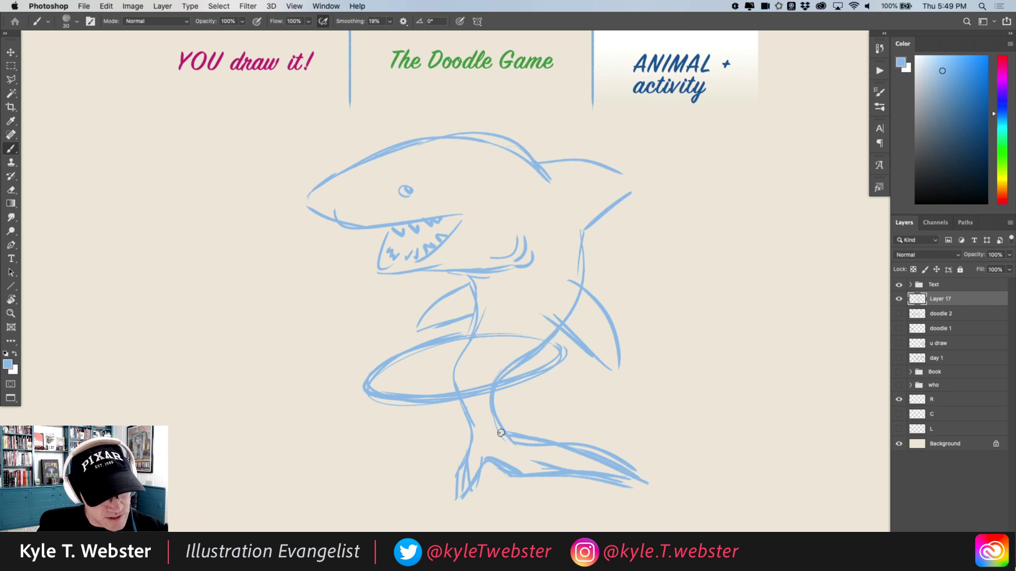
{"action": "mouse_move", "coordinate": [464, 353]}
{"action": "left_mouse_down"}
{"action": "mouse_move", "coordinate": [490, 439]}
{"action": "mouse_move", "coordinate": [638, 434]}
{"action": "mouse_move", "coordinate": [518, 467]}
{"action": "left_mouse_up"}
{"action": "mouse_move", "coordinate": [578, 429]}
{"action": "left_mouse_down"}
{"action": "mouse_move", "coordinate": [641, 435]}
{"action": "mouse_move", "coordinate": [612, 424]}
{"action": "mouse_move", "coordinate": [650, 444]}
{"action": "left_mouse_up"}
{"action": "mouse_move", "coordinate": [492, 422]}
{"action": "left_mouse_down"}
{"action": "mouse_move", "coordinate": [567, 423]}
{"action": "mouse_move", "coordinate": [646, 438]}
{"action": "left_mouse_up"}
{"action": "mouse_move", "coordinate": [643, 437]}
{"action": "left_mouse_down"}
{"action": "mouse_move", "coordinate": [523, 428]}
{"action": "mouse_move", "coordinate": [624, 429]}
{"action": "mouse_move", "coordinate": [524, 465]}
{"action": "mouse_move", "coordinate": [470, 500]}
{"action": "mouse_move", "coordinate": [479, 438]}
{"action": "left_mouse_up"}
{"action": "mouse_move", "coordinate": [481, 476]}
{"action": "left_mouse_down"}
{"action": "mouse_move", "coordinate": [478, 435]}
{"action": "mouse_move", "coordinate": [460, 488]}
{"action": "mouse_move", "coordinate": [466, 447]}
{"action": "mouse_move", "coordinate": [485, 480]}
{"action": "mouse_move", "coordinate": [480, 424]}
{"action": "mouse_move", "coordinate": [490, 448]}
{"action": "mouse_move", "coordinate": [519, 443]}
{"action": "mouse_move", "coordinate": [507, 467]}
{"action": "mouse_move", "coordinate": [619, 459]}
{"action": "mouse_move", "coordinate": [659, 438]}
{"action": "mouse_move", "coordinate": [493, 446]}
{"action": "mouse_move", "coordinate": [481, 434]}
{"action": "mouse_move", "coordinate": [487, 425]}
{"action": "mouse_move", "coordinate": [549, 441]}
{"action": "mouse_move", "coordinate": [606, 464]}
{"action": "mouse_move", "coordinate": [625, 487]}
{"action": "mouse_move", "coordinate": [428, 447]}
{"action": "left_mouse_up"}
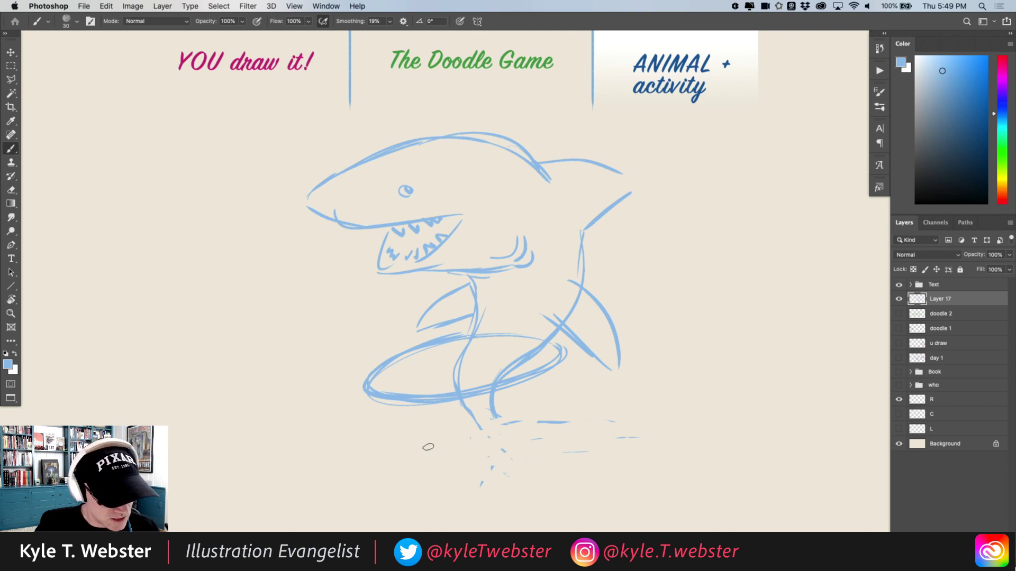
Redraw the shark's lower body below the hoop as a curve tapering to a point.
{"action": "mouse_move", "coordinate": [493, 410]}
{"action": "left_mouse_down"}
{"action": "mouse_move", "coordinate": [523, 438]}
{"action": "mouse_move", "coordinate": [505, 443]}
{"action": "mouse_move", "coordinate": [548, 462]}
{"action": "left_mouse_up"}
{"action": "left_click_drag", "start_coordinate": [474, 387], "coordinate": [530, 454]}
{"action": "left_click_drag", "start_coordinate": [496, 409], "coordinate": [529, 448]}
{"action": "left_click_drag", "start_coordinate": [500, 391], "coordinate": [532, 452]}
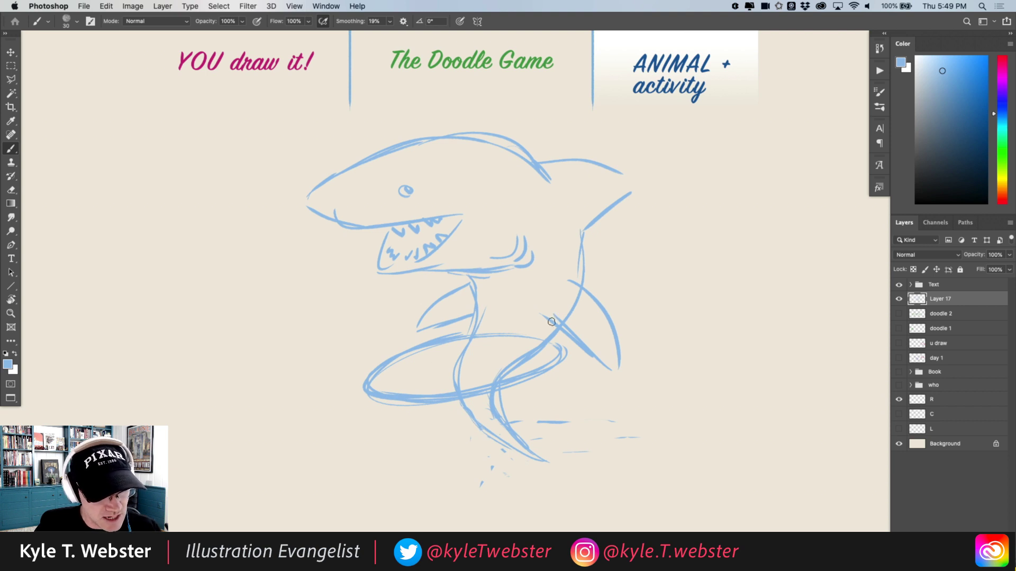
Strengthen the side fin nearest the back and add a light belly contour running down the body to the tail.
{"action": "mouse_move", "coordinate": [554, 324]}
{"action": "left_mouse_down"}
{"action": "mouse_move", "coordinate": [626, 373]}
{"action": "mouse_move", "coordinate": [582, 285]}
{"action": "left_mouse_up"}
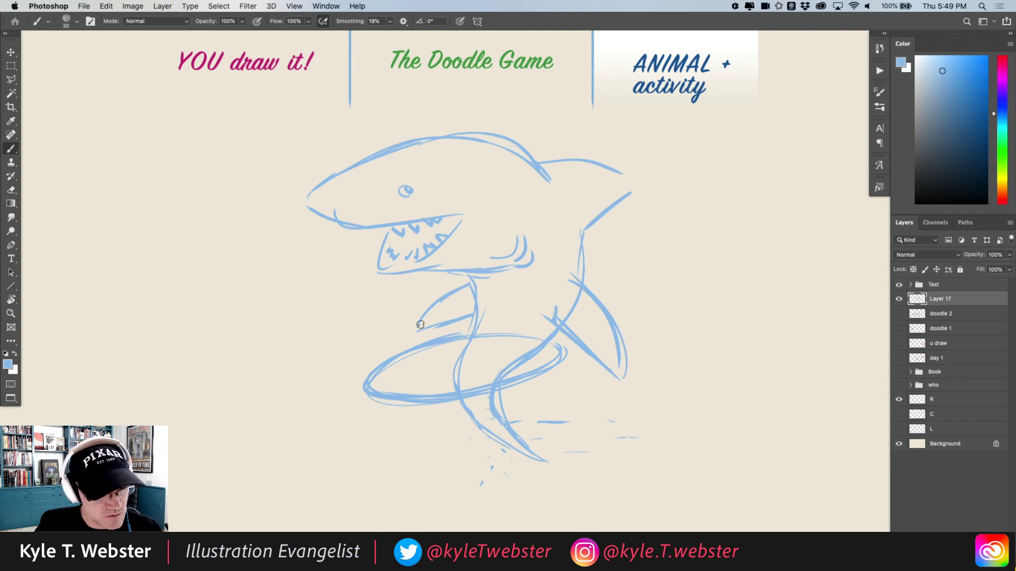
{"action": "left_click_drag", "start_coordinate": [530, 328], "coordinate": [527, 280]}
{"action": "left_click_drag", "start_coordinate": [524, 316], "coordinate": [484, 380]}
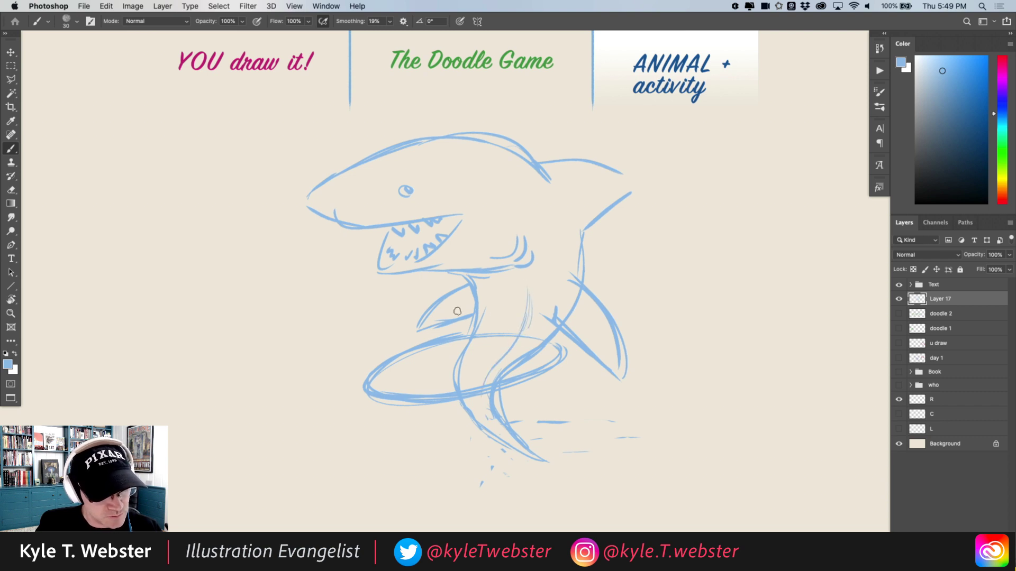
{"action": "left_click_drag", "start_coordinate": [479, 427], "coordinate": [524, 438]}
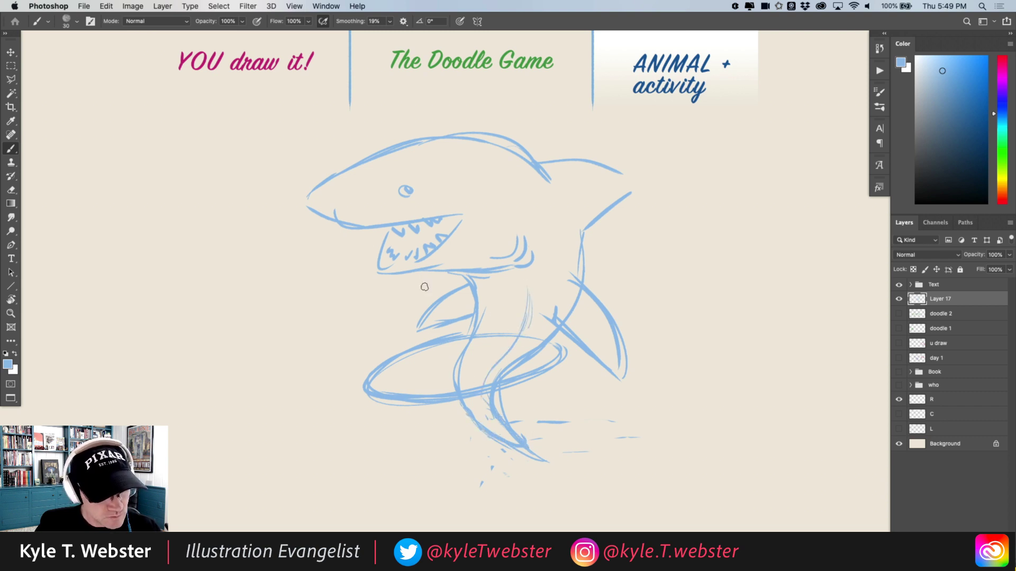
Sketch a new tail fin with one long pointed fluke and one short curled fluke, and firm up the belly line above.
{"action": "left_click_drag", "start_coordinate": [518, 434], "coordinate": [632, 420]}
{"action": "mouse_move", "coordinate": [508, 424]}
{"action": "left_mouse_down"}
{"action": "mouse_move", "coordinate": [608, 422]}
{"action": "mouse_move", "coordinate": [580, 465]}
{"action": "mouse_move", "coordinate": [519, 451]}
{"action": "mouse_move", "coordinate": [613, 443]}
{"action": "mouse_move", "coordinate": [551, 462]}
{"action": "left_mouse_up"}
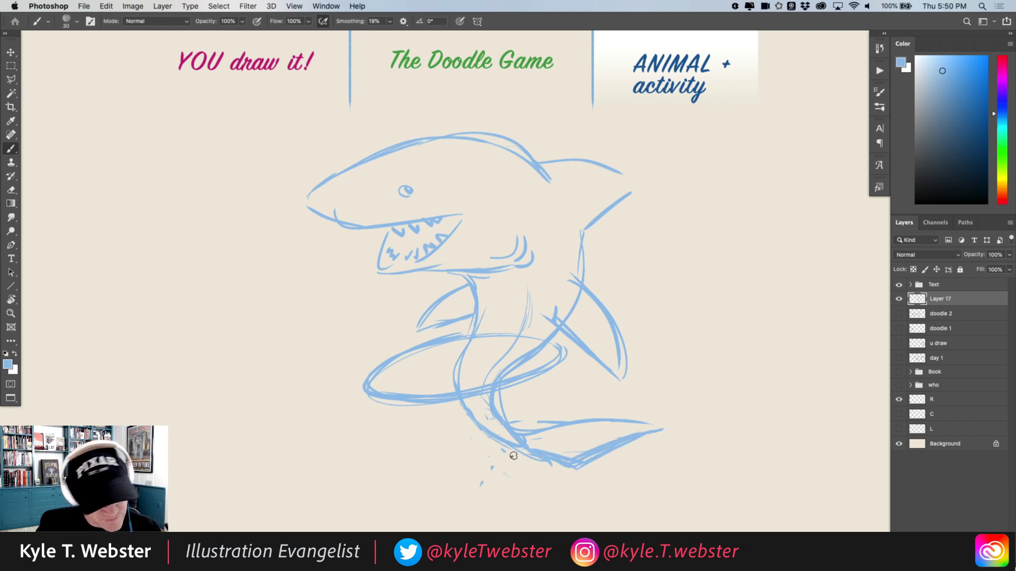
{"action": "mouse_move", "coordinate": [542, 462]}
{"action": "left_mouse_down"}
{"action": "mouse_move", "coordinate": [535, 511]}
{"action": "mouse_move", "coordinate": [519, 451]}
{"action": "left_mouse_up"}
{"action": "mouse_move", "coordinate": [519, 488]}
{"action": "left_mouse_down"}
{"action": "mouse_move", "coordinate": [508, 503]}
{"action": "mouse_move", "coordinate": [548, 465]}
{"action": "mouse_move", "coordinate": [511, 499]}
{"action": "mouse_move", "coordinate": [497, 498]}
{"action": "left_mouse_up"}
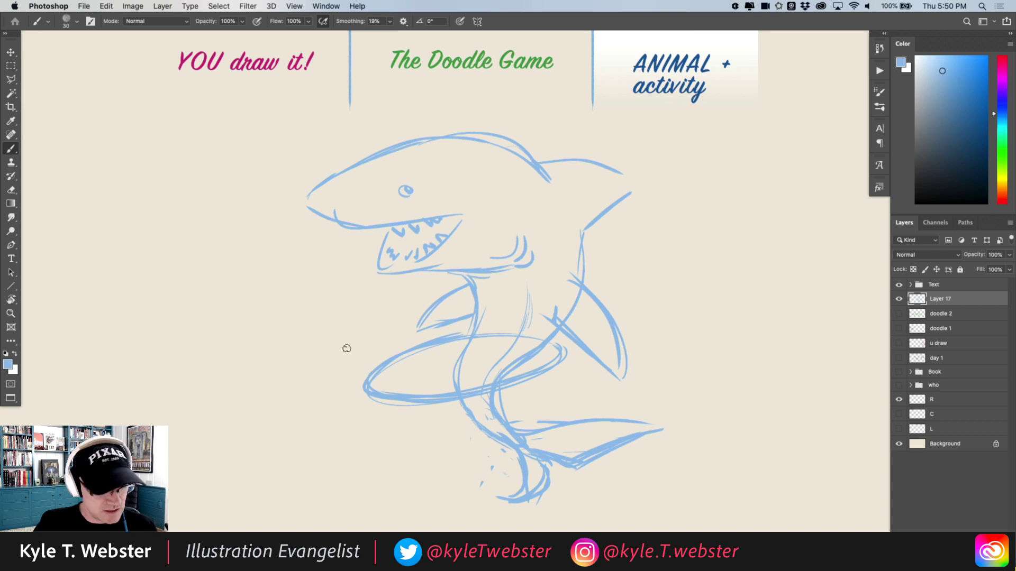
{"action": "mouse_move", "coordinate": [487, 426]}
{"action": "left_mouse_down"}
{"action": "mouse_move", "coordinate": [521, 457]}
{"action": "mouse_move", "coordinate": [460, 376]}
{"action": "mouse_move", "coordinate": [453, 341]}
{"action": "left_mouse_up"}
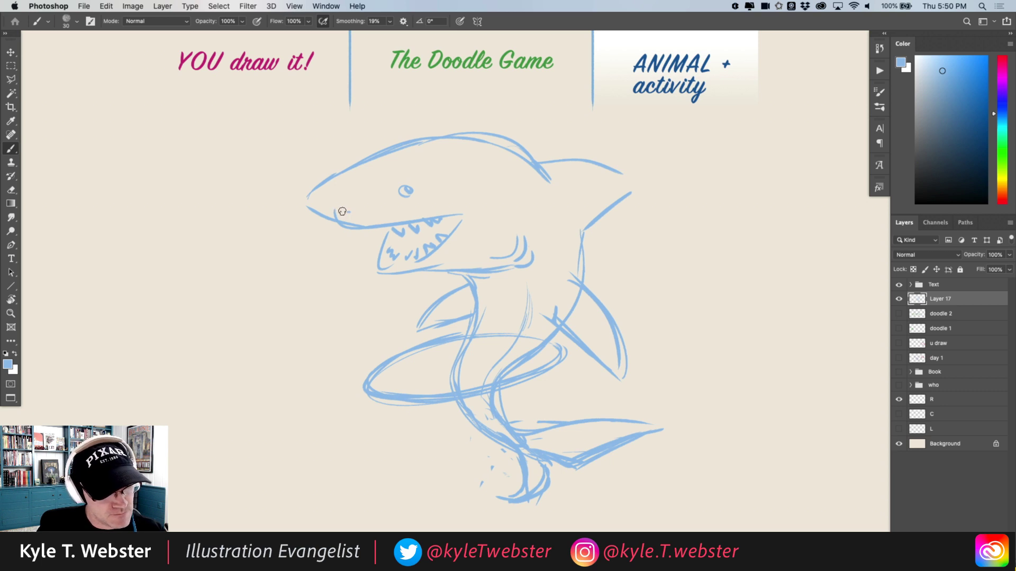
Strengthen the snout, mouth and gill lines, and replace the dorsal fin with one swept back and down.
{"action": "mouse_move", "coordinate": [318, 181]}
{"action": "left_mouse_down"}
{"action": "mouse_move", "coordinate": [309, 213]}
{"action": "mouse_move", "coordinate": [311, 193]}
{"action": "mouse_move", "coordinate": [330, 224]}
{"action": "mouse_move", "coordinate": [476, 216]}
{"action": "mouse_move", "coordinate": [305, 210]}
{"action": "mouse_move", "coordinate": [318, 189]}
{"action": "mouse_move", "coordinate": [357, 223]}
{"action": "mouse_move", "coordinate": [474, 221]}
{"action": "mouse_move", "coordinate": [438, 220]}
{"action": "mouse_move", "coordinate": [453, 223]}
{"action": "mouse_move", "coordinate": [457, 243]}
{"action": "mouse_move", "coordinate": [463, 226]}
{"action": "mouse_move", "coordinate": [456, 245]}
{"action": "mouse_move", "coordinate": [460, 223]}
{"action": "mouse_move", "coordinate": [410, 217]}
{"action": "mouse_move", "coordinate": [430, 226]}
{"action": "mouse_move", "coordinate": [391, 248]}
{"action": "mouse_move", "coordinate": [389, 231]}
{"action": "mouse_move", "coordinate": [435, 261]}
{"action": "mouse_move", "coordinate": [386, 274]}
{"action": "mouse_move", "coordinate": [463, 248]}
{"action": "mouse_move", "coordinate": [430, 268]}
{"action": "mouse_move", "coordinate": [443, 266]}
{"action": "mouse_move", "coordinate": [486, 235]}
{"action": "mouse_move", "coordinate": [468, 192]}
{"action": "mouse_move", "coordinate": [433, 267]}
{"action": "mouse_move", "coordinate": [517, 259]}
{"action": "mouse_move", "coordinate": [476, 266]}
{"action": "mouse_move", "coordinate": [532, 240]}
{"action": "mouse_move", "coordinate": [516, 264]}
{"action": "mouse_move", "coordinate": [537, 266]}
{"action": "mouse_move", "coordinate": [535, 244]}
{"action": "left_mouse_up"}
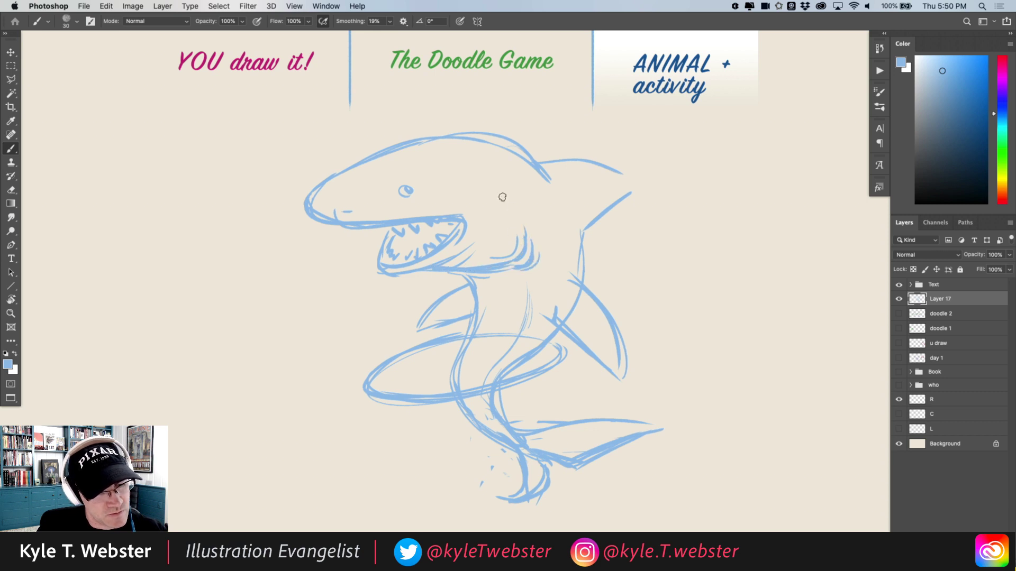
{"action": "mouse_move", "coordinate": [551, 189]}
{"action": "left_mouse_down"}
{"action": "mouse_move", "coordinate": [506, 160]}
{"action": "mouse_move", "coordinate": [600, 177]}
{"action": "mouse_move", "coordinate": [630, 206]}
{"action": "left_mouse_up"}
{"action": "mouse_move", "coordinate": [534, 167]}
{"action": "left_mouse_down"}
{"action": "mouse_move", "coordinate": [638, 235]}
{"action": "mouse_move", "coordinate": [588, 245]}
{"action": "mouse_move", "coordinate": [581, 263]}
{"action": "left_mouse_up"}
{"action": "mouse_move", "coordinate": [636, 240]}
{"action": "left_mouse_down"}
{"action": "mouse_move", "coordinate": [587, 190]}
{"action": "mouse_move", "coordinate": [630, 206]}
{"action": "mouse_move", "coordinate": [612, 163]}
{"action": "left_mouse_up"}
{"action": "left_click_drag", "start_coordinate": [612, 215], "coordinate": [596, 224]}
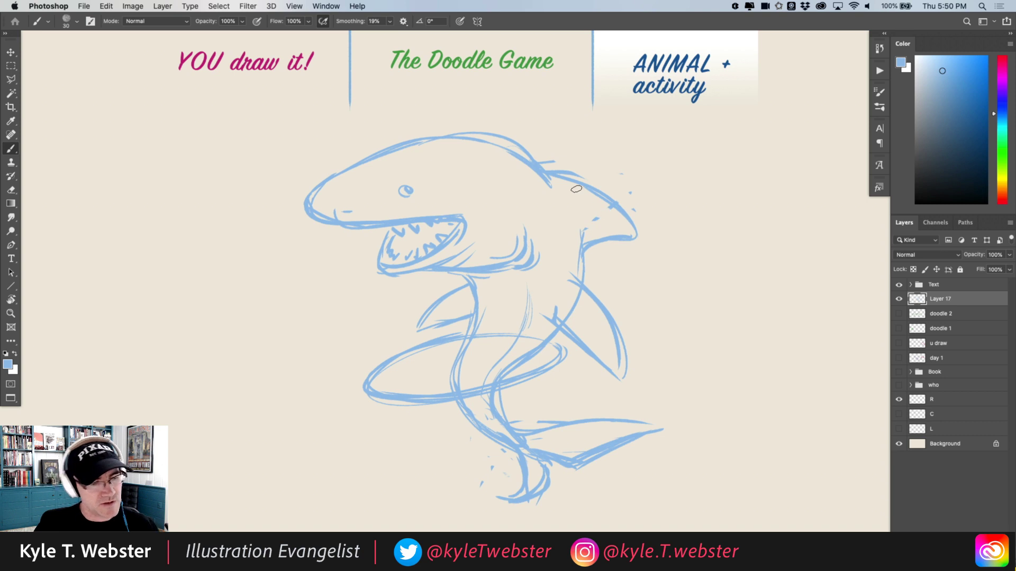
{"action": "mouse_move", "coordinate": [551, 178]}
{"action": "left_mouse_down"}
{"action": "mouse_move", "coordinate": [472, 140]}
{"action": "mouse_move", "coordinate": [431, 143]}
{"action": "left_mouse_up"}
{"action": "left_click_drag", "start_coordinate": [537, 156], "coordinate": [349, 165]}
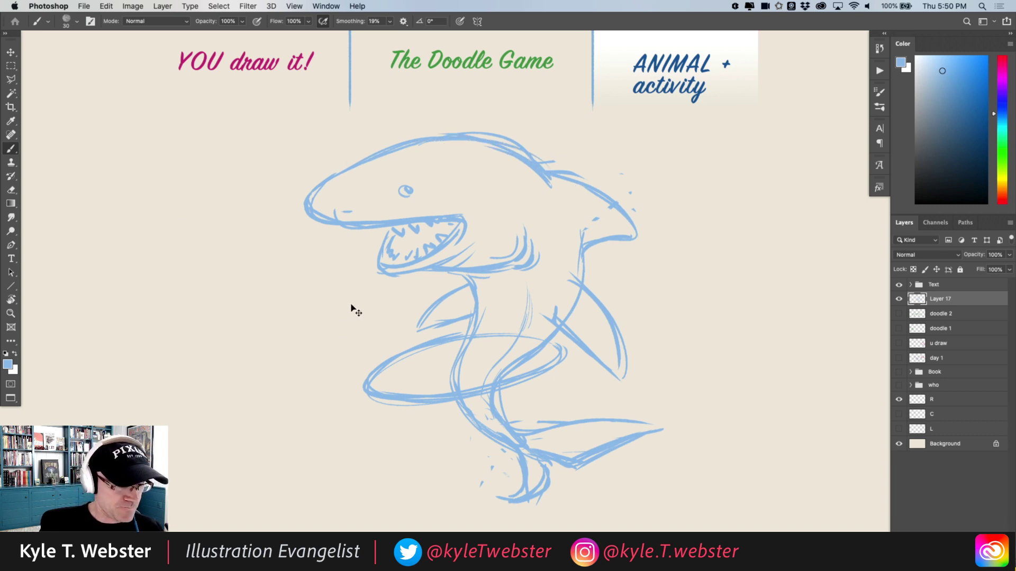
Add curved motion lines on both sides of the shark and small bubbles in front of its snout.
{"action": "mouse_move", "coordinate": [350, 336]}
{"action": "left_mouse_down"}
{"action": "mouse_move", "coordinate": [389, 299]}
{"action": "mouse_move", "coordinate": [365, 302]}
{"action": "left_mouse_up"}
{"action": "left_click_drag", "start_coordinate": [646, 324], "coordinate": [641, 306]}
{"action": "left_click_drag", "start_coordinate": [653, 320], "coordinate": [655, 306]}
{"action": "left_click_drag", "start_coordinate": [318, 251], "coordinate": [253, 215]}
{"action": "left_click_drag", "start_coordinate": [358, 375], "coordinate": [349, 360]}
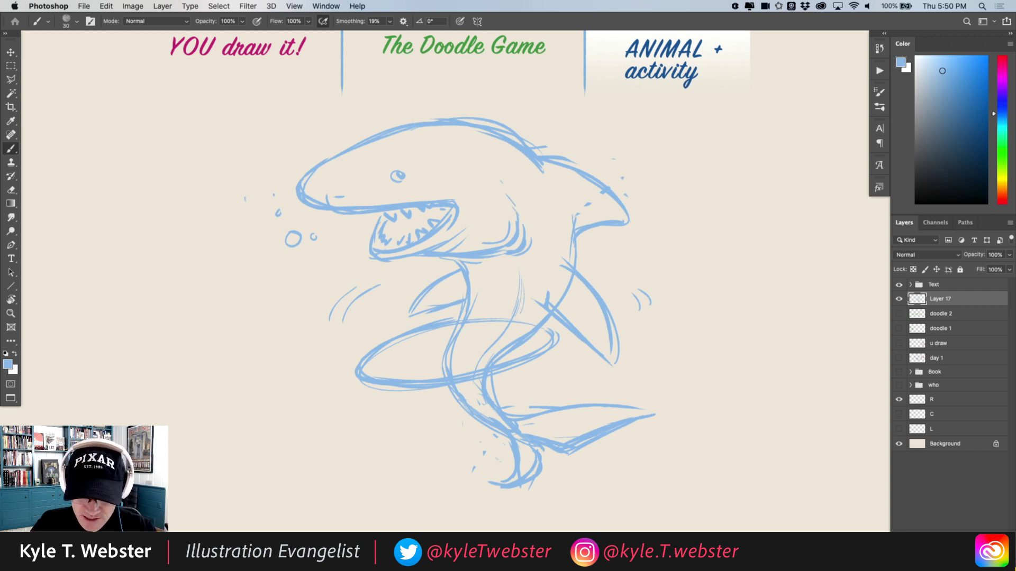
Add a new layer above the shark sketch, lower the sketch layer's opacity to 30%, and make the new layer active.
{"action": "key", "text": "super+shift+alt+n"}
{"action": "left_click", "coordinate": [997, 254]}
{"action": "type", "text": "30"}
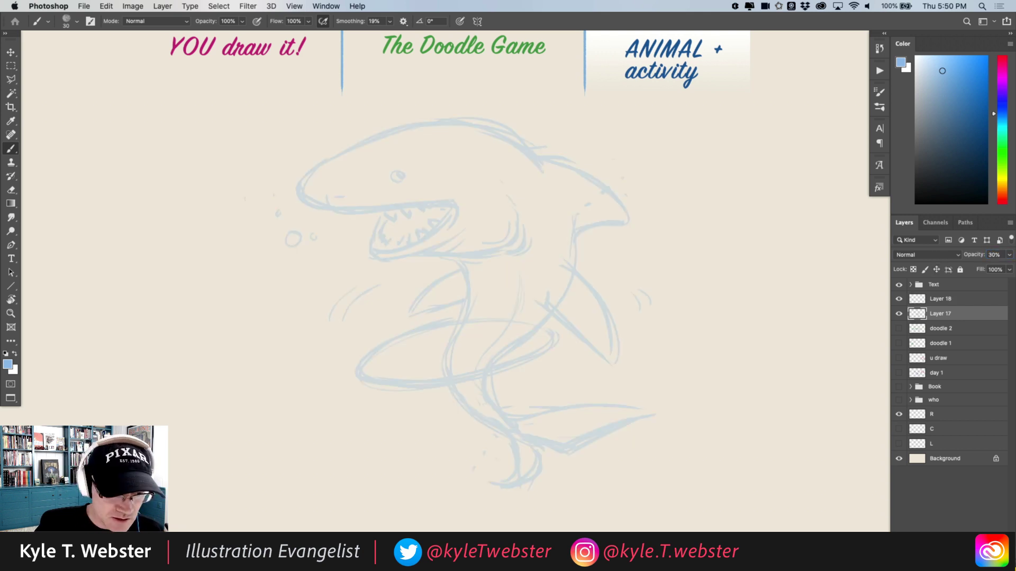
{"action": "left_click", "coordinate": [923, 299]}
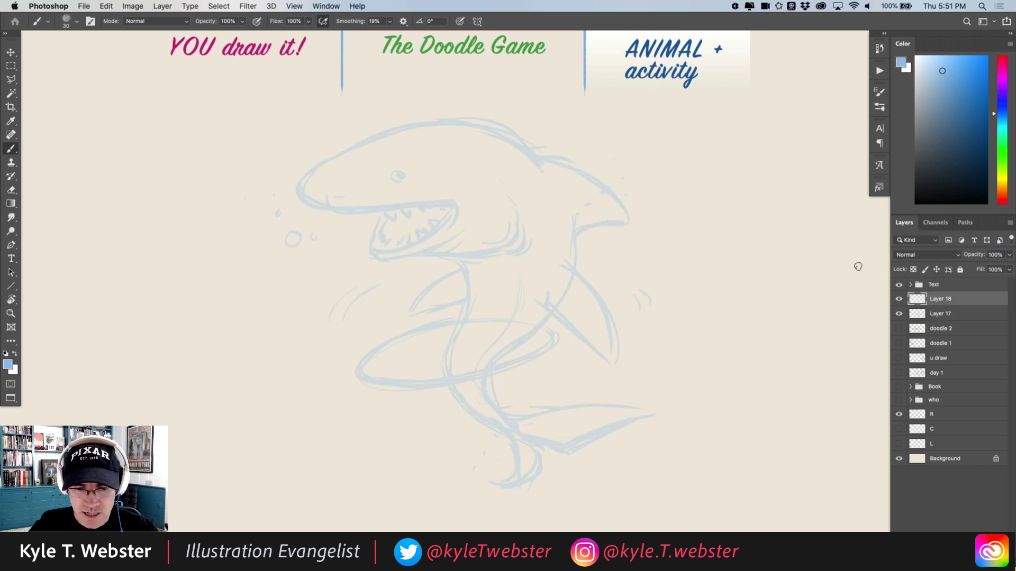
Sample the dark blue of the "ANIMAL + activity" title as the brush colour.
{"action": "left_click", "coordinate": [640, 36], "text": "alt"}
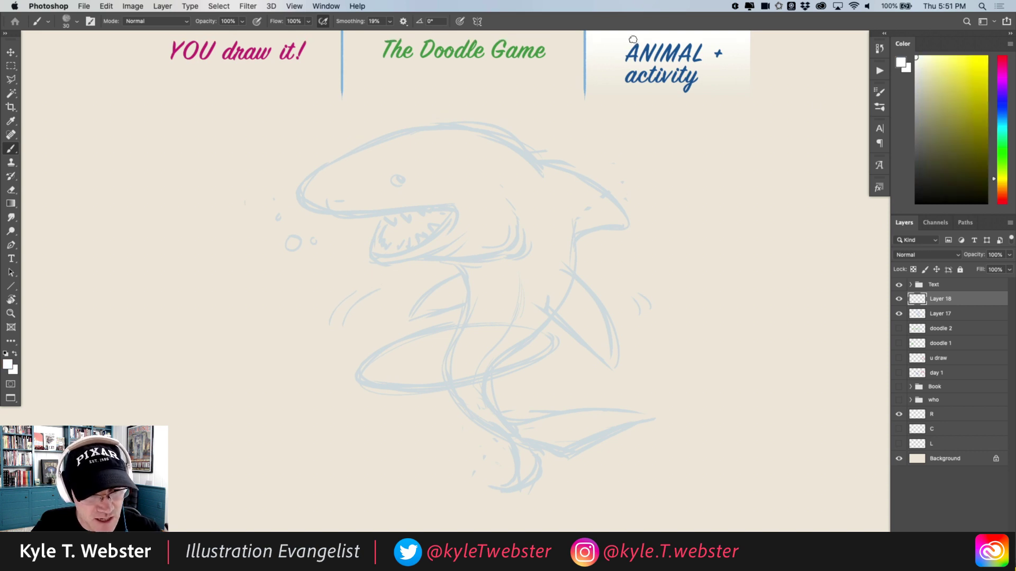
{"action": "scroll", "coordinate": [634, 41], "scroll_direction": "up", "scroll_amount": 1}
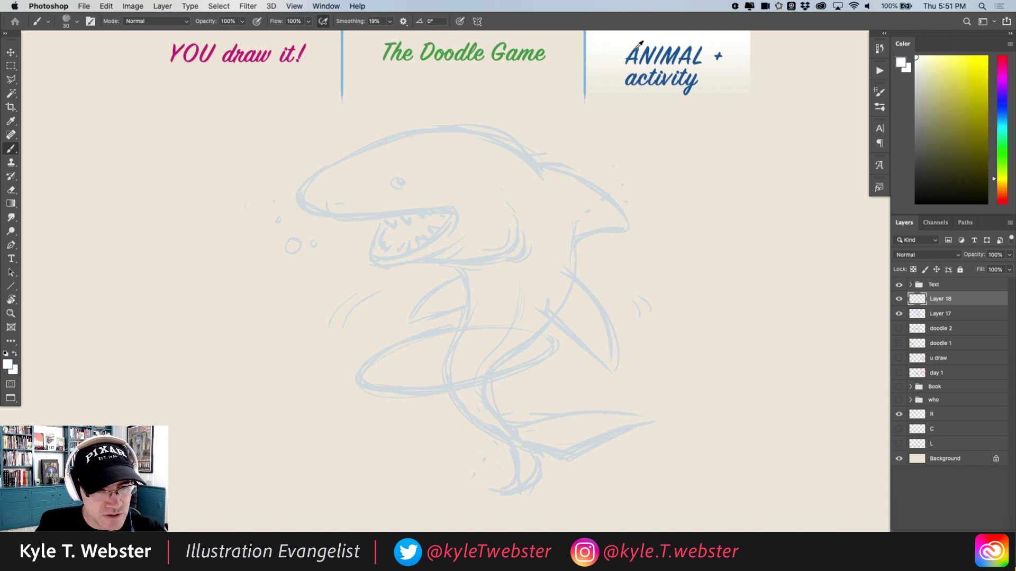
{"action": "left_click", "coordinate": [638, 43], "text": "alt"}
Ink the top of the shark's head, its snout, eye and toothy open mouth in dark blue over the faded sketch.
{"action": "left_click_drag", "start_coordinate": [332, 217], "coordinate": [375, 255]}
{"action": "mouse_move", "coordinate": [572, 189]}
{"action": "left_mouse_down"}
{"action": "mouse_move", "coordinate": [440, 175]}
{"action": "mouse_move", "coordinate": [341, 247]}
{"action": "mouse_move", "coordinate": [356, 227]}
{"action": "mouse_move", "coordinate": [514, 247]}
{"action": "left_mouse_up"}
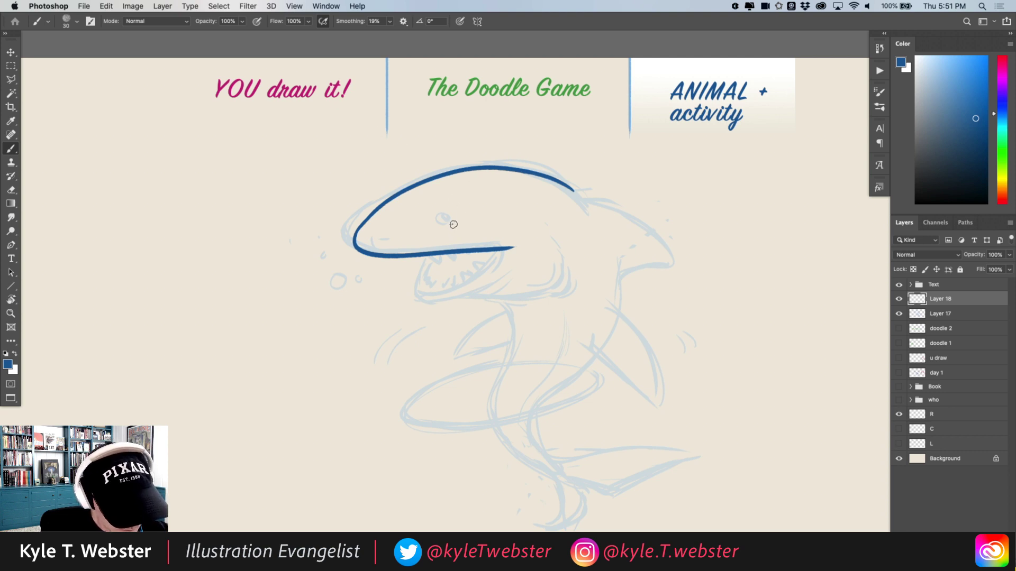
{"action": "left_click_drag", "start_coordinate": [451, 225], "coordinate": [452, 221]}
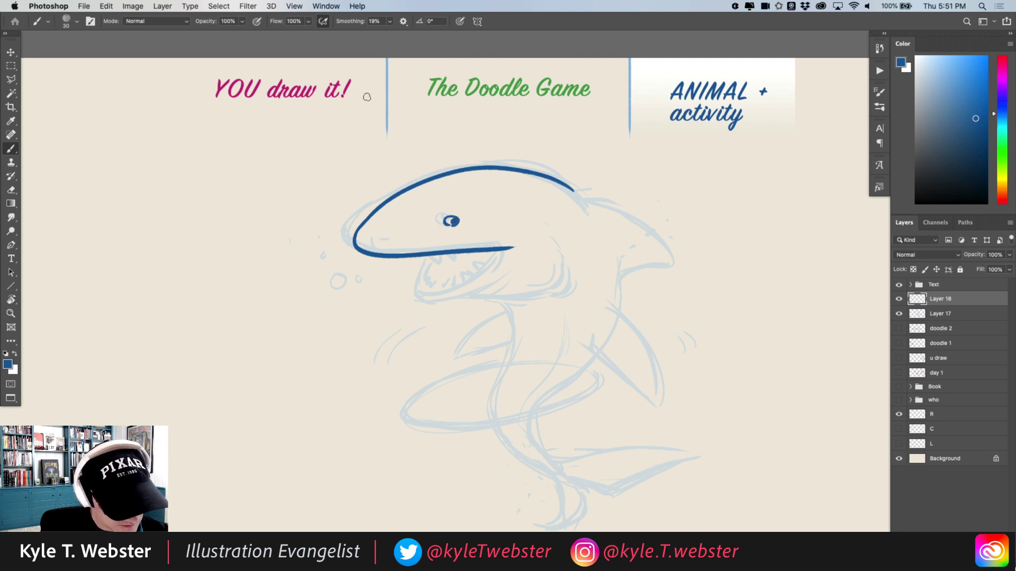
{"action": "left_click_drag", "start_coordinate": [500, 263], "coordinate": [429, 292]}
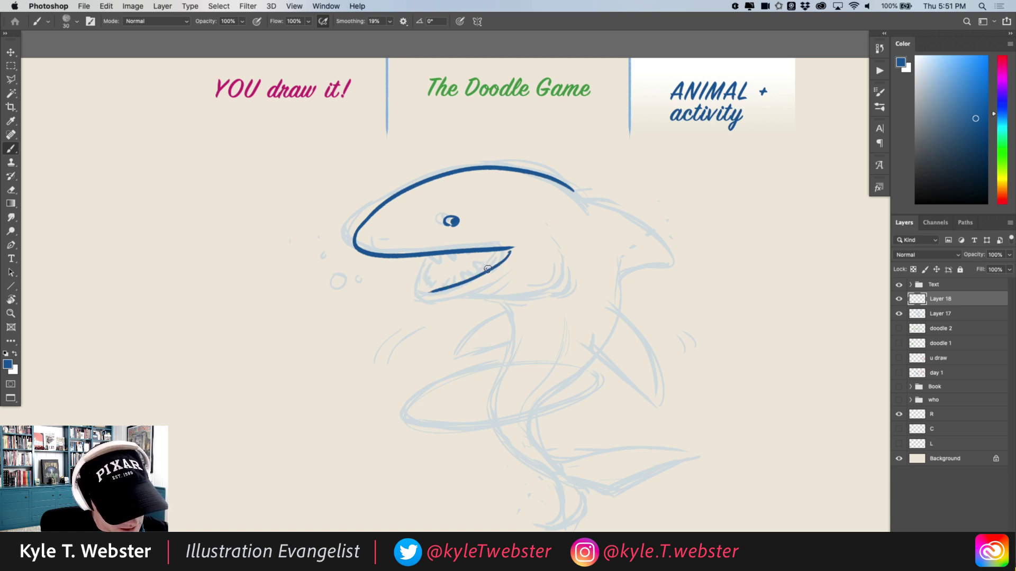
{"action": "mouse_move", "coordinate": [470, 269]}
{"action": "left_mouse_down"}
{"action": "mouse_move", "coordinate": [433, 284]}
{"action": "mouse_move", "coordinate": [448, 266]}
{"action": "mouse_move", "coordinate": [427, 255]}
{"action": "mouse_move", "coordinate": [522, 257]}
{"action": "left_mouse_up"}
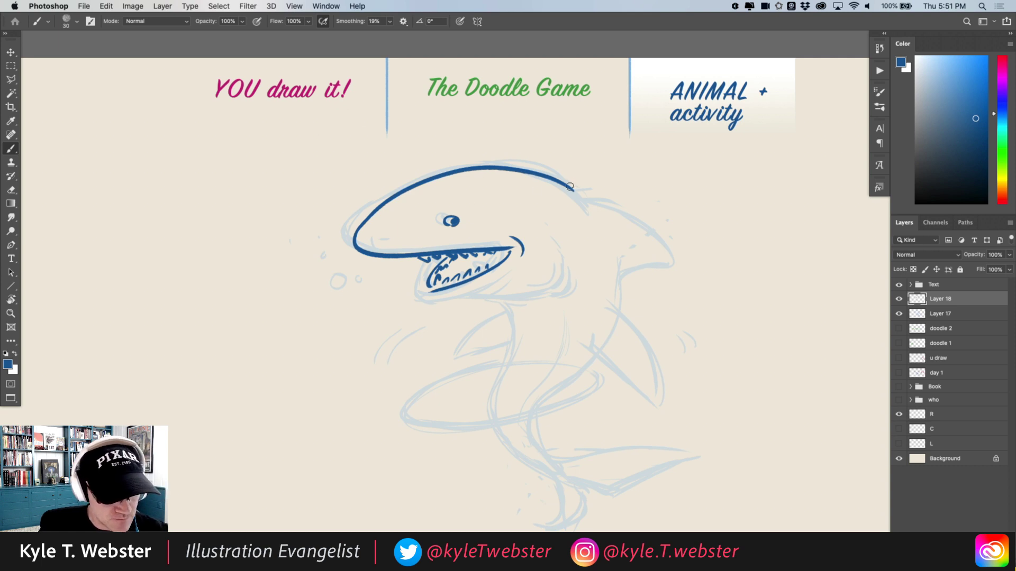
Ink the swept-back dorsal fin with a zigzag mark inside it, and the upper back below it.
{"action": "mouse_move", "coordinate": [562, 185]}
{"action": "left_mouse_down"}
{"action": "mouse_move", "coordinate": [681, 262]}
{"action": "mouse_move", "coordinate": [619, 276]}
{"action": "mouse_move", "coordinate": [619, 309]}
{"action": "left_mouse_up"}
{"action": "left_click_drag", "start_coordinate": [590, 209], "coordinate": [598, 217]}
{"action": "left_click_drag", "start_coordinate": [668, 258], "coordinate": [631, 253]}
Ink the underside of the lower jaw and the curved gill lines behind it.
{"action": "mouse_move", "coordinate": [426, 273]}
{"action": "left_mouse_down"}
{"action": "mouse_move", "coordinate": [439, 297]}
{"action": "mouse_move", "coordinate": [523, 284]}
{"action": "mouse_move", "coordinate": [553, 294]}
{"action": "left_mouse_up"}
{"action": "left_click_drag", "start_coordinate": [562, 266], "coordinate": [565, 300]}
{"action": "mouse_move", "coordinate": [535, 300]}
{"action": "left_mouse_down"}
{"action": "mouse_move", "coordinate": [569, 305]}
{"action": "mouse_move", "coordinate": [548, 308]}
{"action": "left_mouse_up"}
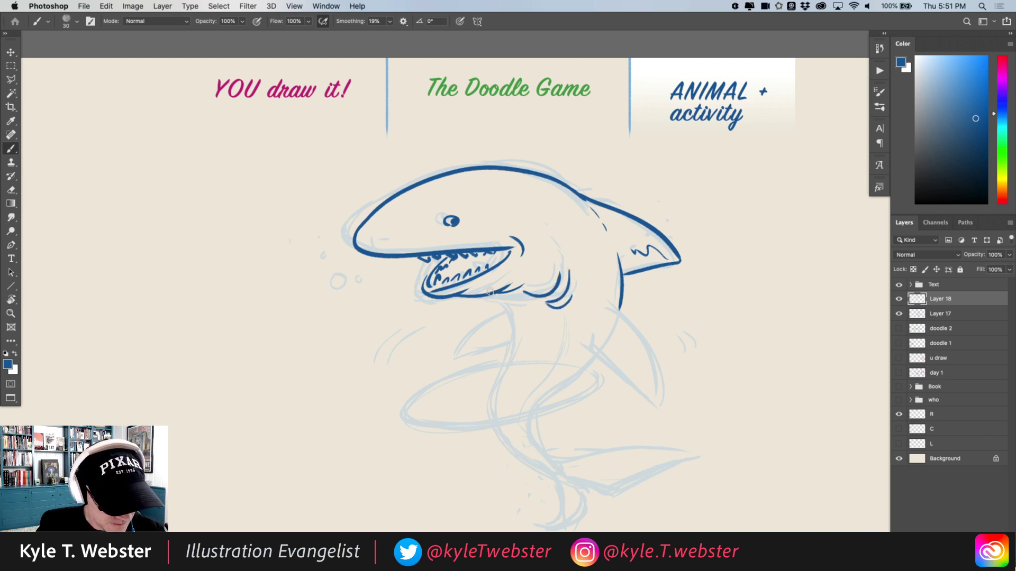
Ink the shark's curved belly line and both pectoral fins in dark blue over the faded sketch.
{"action": "mouse_move", "coordinate": [493, 296]}
{"action": "left_mouse_down"}
{"action": "mouse_move", "coordinate": [517, 338]}
{"action": "mouse_move", "coordinate": [492, 417]}
{"action": "left_mouse_up"}
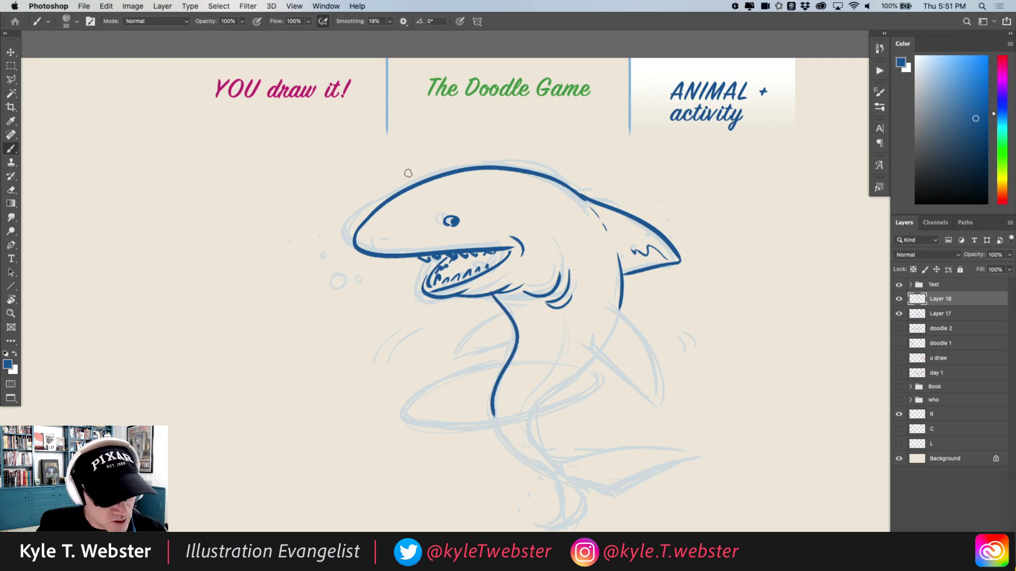
{"action": "mouse_move", "coordinate": [498, 303]}
{"action": "left_mouse_down"}
{"action": "mouse_move", "coordinate": [463, 354]}
{"action": "mouse_move", "coordinate": [516, 334]}
{"action": "left_mouse_up"}
{"action": "mouse_move", "coordinate": [609, 300]}
{"action": "left_mouse_down"}
{"action": "mouse_move", "coordinate": [660, 393]}
{"action": "mouse_move", "coordinate": [588, 349]}
{"action": "mouse_move", "coordinate": [589, 333]}
{"action": "left_mouse_up"}
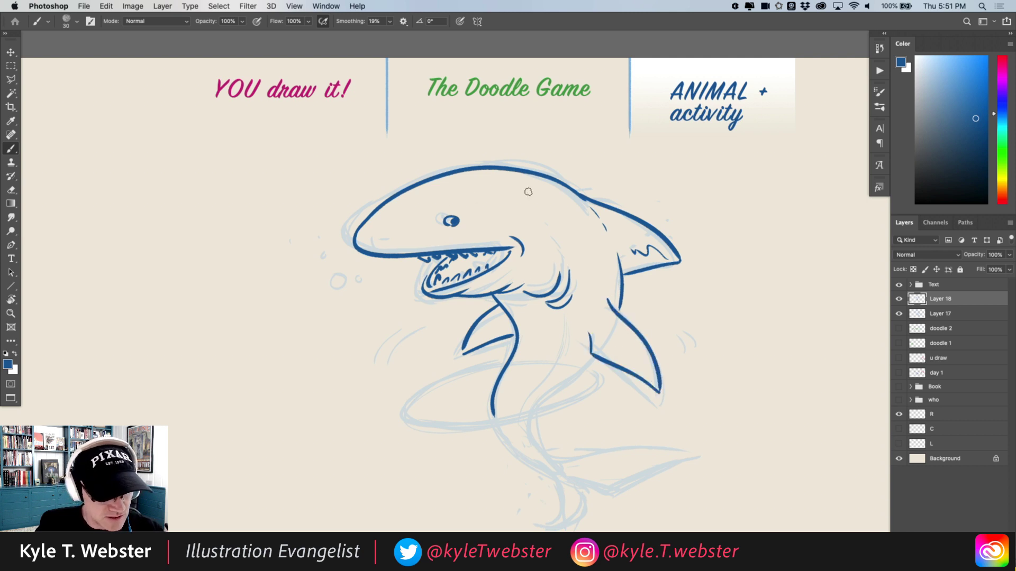
Add pairs of short curved motion lines beside both pectoral fins, and mark the nostrils on the snout.
{"action": "left_click_drag", "start_coordinate": [673, 324], "coordinate": [685, 357]}
{"action": "left_click_drag", "start_coordinate": [686, 327], "coordinate": [690, 346]}
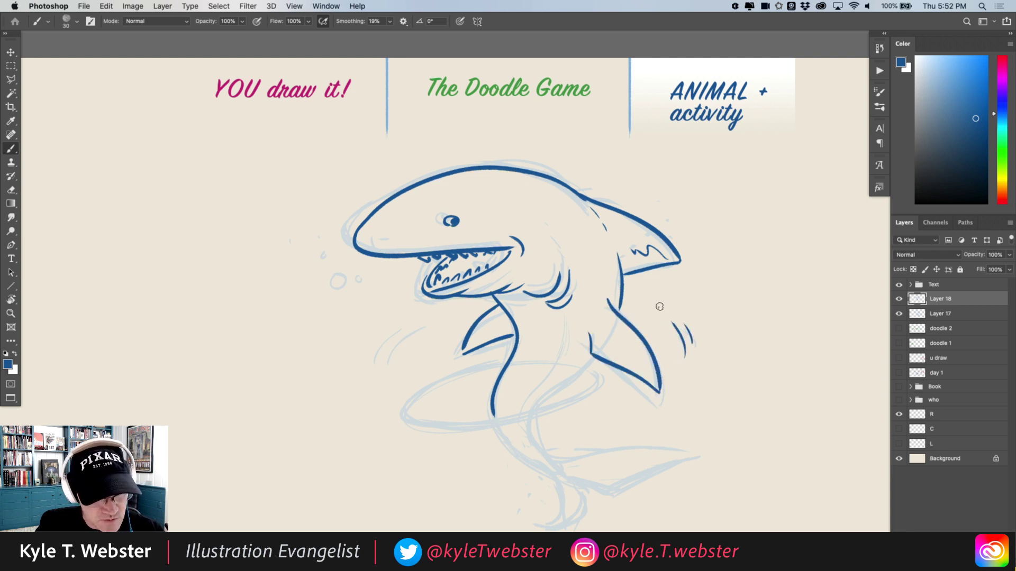
{"action": "left_click_drag", "start_coordinate": [444, 326], "coordinate": [428, 353]}
{"action": "left_click_drag", "start_coordinate": [430, 329], "coordinate": [418, 347]}
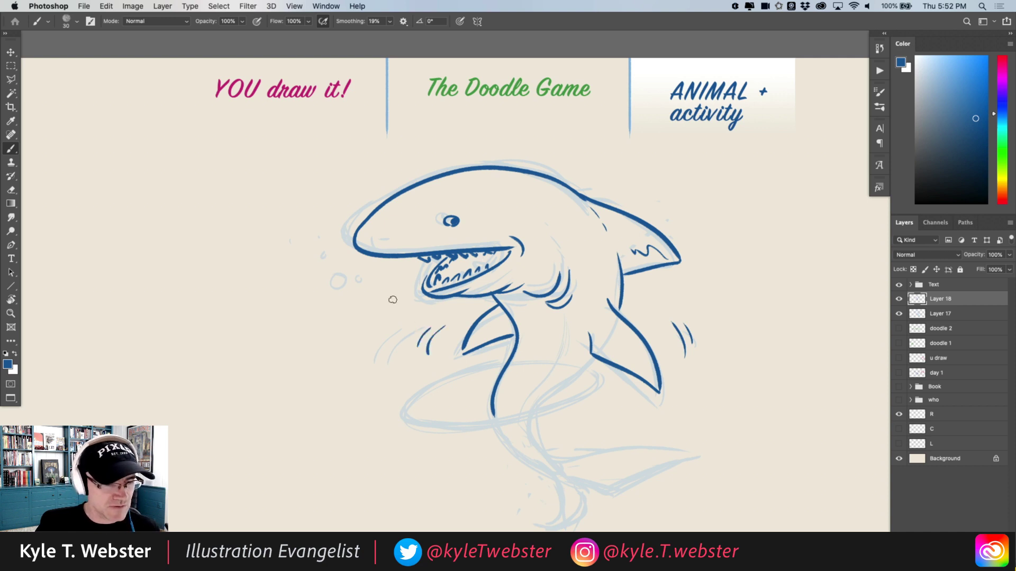
{"action": "left_click_drag", "start_coordinate": [398, 242], "coordinate": [362, 236]}
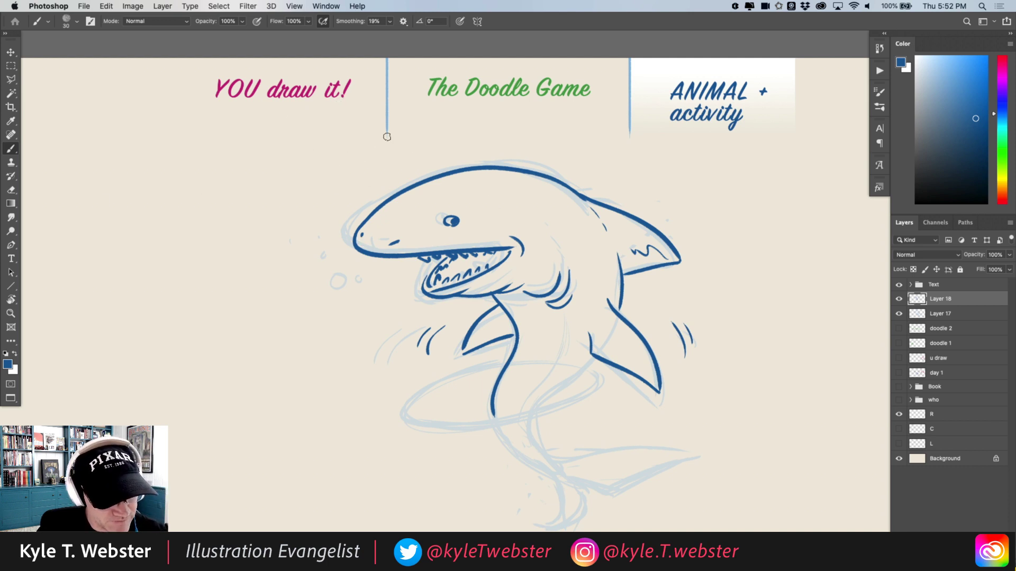
Ink a jagged marking along the shark's upper side and the lower back line curving in toward the waist.
{"action": "scroll", "coordinate": [453, 308], "scroll_direction": "down", "scroll_amount": 3}
{"action": "mouse_move", "coordinate": [572, 202]}
{"action": "left_mouse_down"}
{"action": "mouse_move", "coordinate": [533, 160]}
{"action": "mouse_move", "coordinate": [500, 155]}
{"action": "left_mouse_up"}
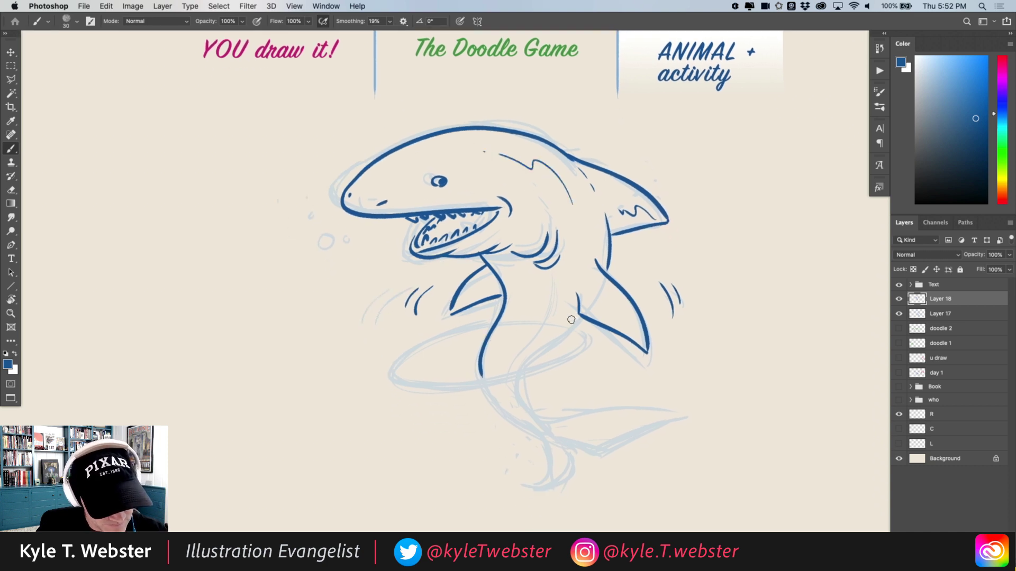
{"action": "left_click_drag", "start_coordinate": [582, 317], "coordinate": [529, 367]}
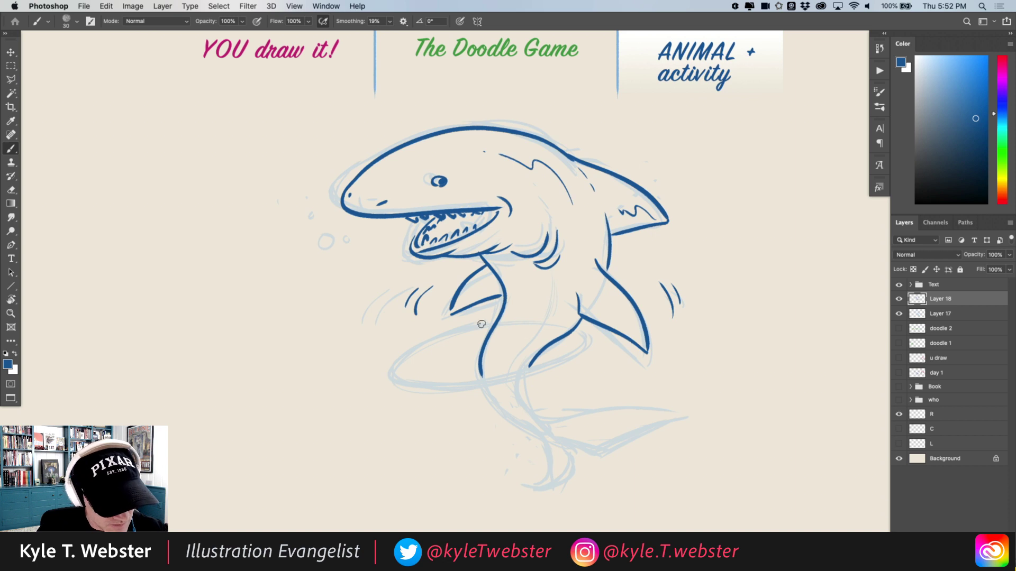
Ink the inner and outer edges of the tilted hula hoop around the shark's waist, tidying the lower rim and far ends.
{"action": "mouse_move", "coordinate": [478, 328]}
{"action": "left_mouse_down"}
{"action": "mouse_move", "coordinate": [448, 384]}
{"action": "mouse_move", "coordinate": [555, 359]}
{"action": "mouse_move", "coordinate": [569, 343]}
{"action": "left_mouse_up"}
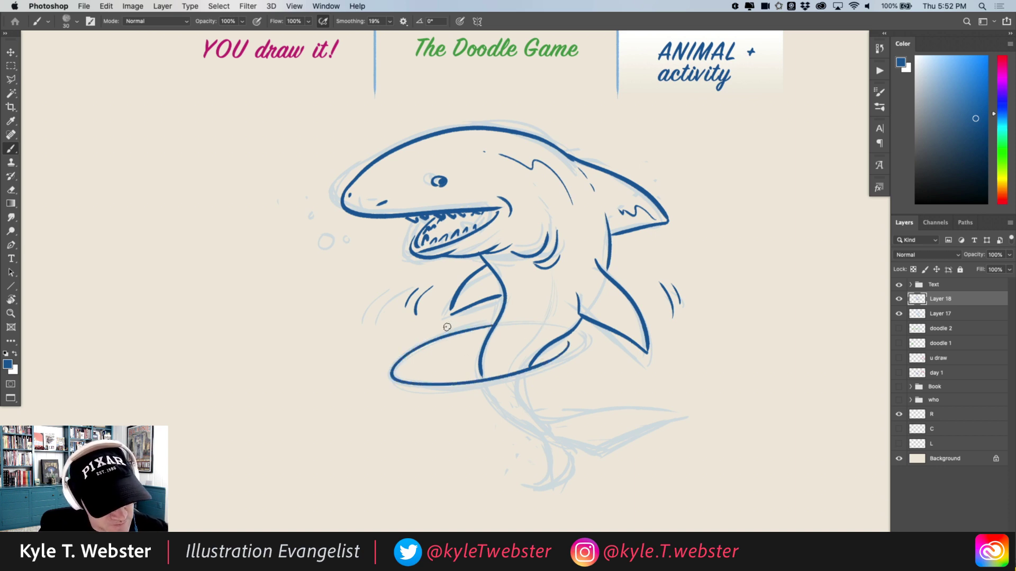
{"action": "mouse_move", "coordinate": [466, 325]}
{"action": "left_mouse_down"}
{"action": "mouse_move", "coordinate": [386, 364]}
{"action": "mouse_move", "coordinate": [390, 389]}
{"action": "mouse_move", "coordinate": [467, 382]}
{"action": "left_mouse_up"}
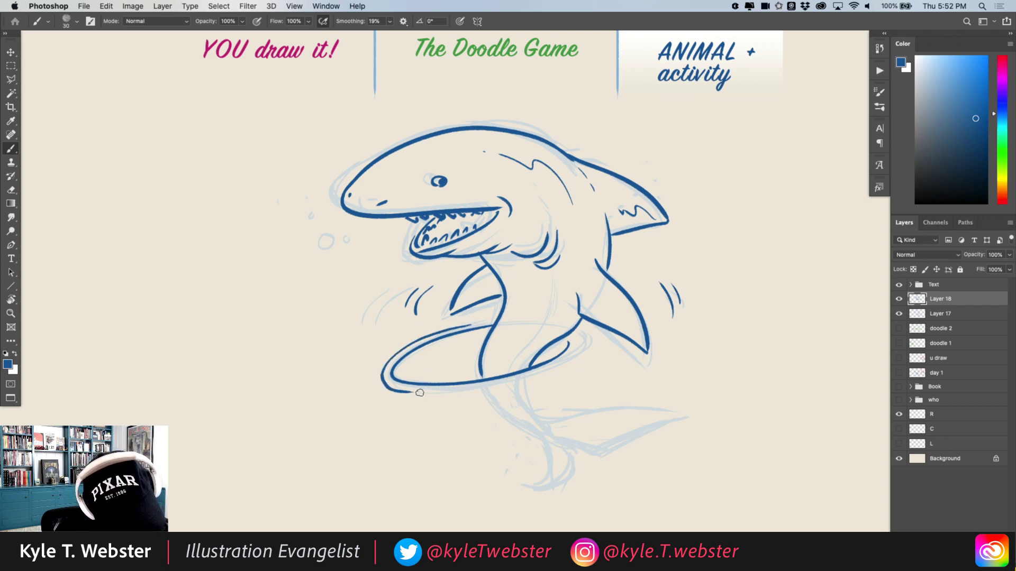
{"action": "mouse_move", "coordinate": [393, 387]}
{"action": "left_mouse_down"}
{"action": "mouse_move", "coordinate": [487, 390]}
{"action": "mouse_move", "coordinate": [561, 360]}
{"action": "mouse_move", "coordinate": [571, 341]}
{"action": "left_mouse_up"}
{"action": "left_click", "coordinate": [422, 351]}
{"action": "left_click", "coordinate": [421, 351]}
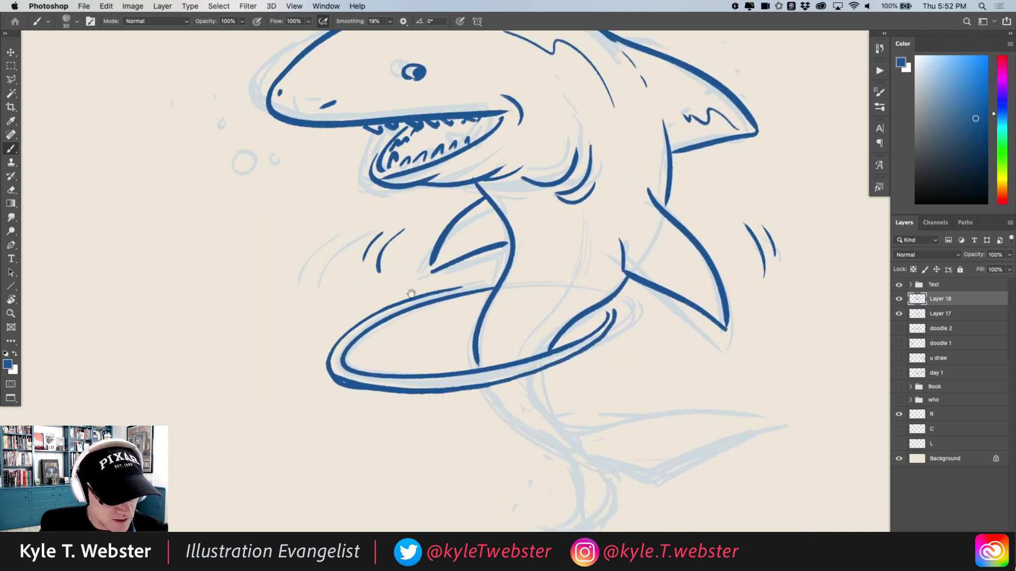
{"action": "mouse_move", "coordinate": [588, 349]}
{"action": "left_mouse_down"}
{"action": "mouse_move", "coordinate": [434, 385]}
{"action": "mouse_move", "coordinate": [331, 373]}
{"action": "left_mouse_up"}
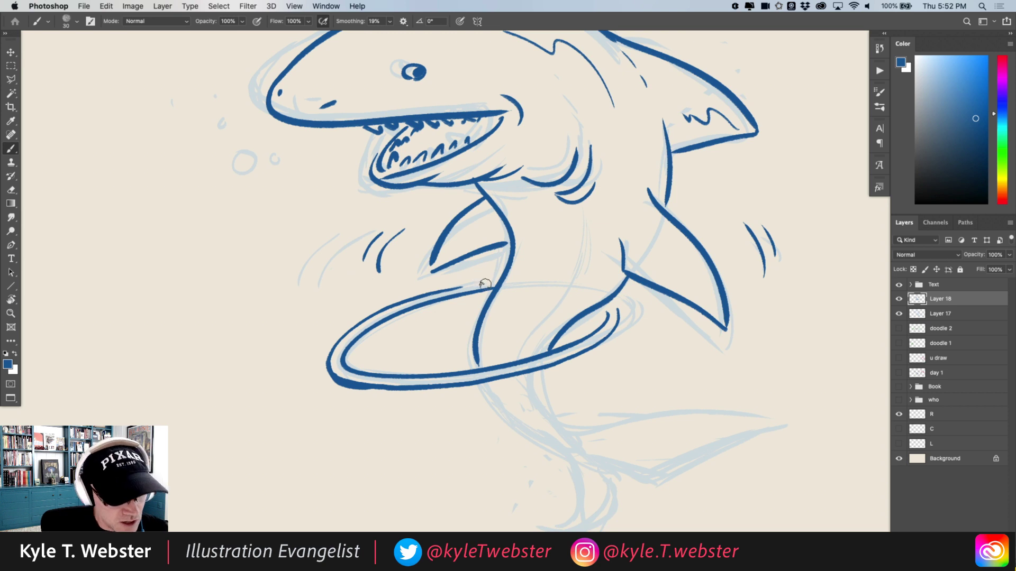
{"action": "mouse_move", "coordinate": [501, 282]}
{"action": "left_mouse_down"}
{"action": "mouse_move", "coordinate": [456, 288]}
{"action": "mouse_move", "coordinate": [500, 284]}
{"action": "left_mouse_up"}
{"action": "key", "text": "super+z"}
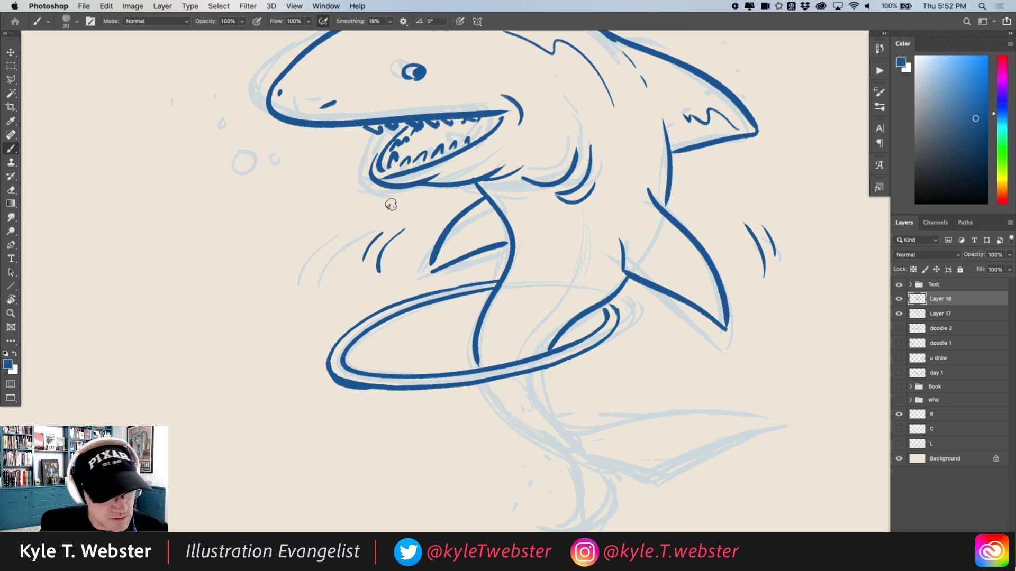
Ink the shark's lower body and tail with one fluke on the ground, and add short ground dashes beneath it.
{"action": "key", "text": "super+minus"}
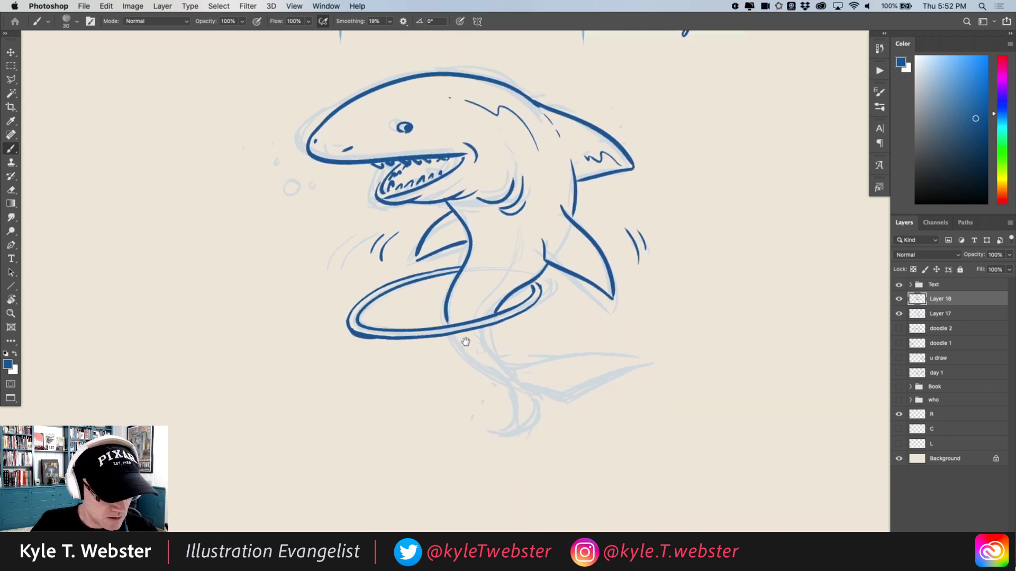
{"action": "mouse_move", "coordinate": [453, 334]}
{"action": "left_mouse_down"}
{"action": "mouse_move", "coordinate": [513, 422]}
{"action": "mouse_move", "coordinate": [510, 409]}
{"action": "mouse_move", "coordinate": [495, 431]}
{"action": "mouse_move", "coordinate": [473, 436]}
{"action": "mouse_move", "coordinate": [516, 439]}
{"action": "mouse_move", "coordinate": [537, 421]}
{"action": "mouse_move", "coordinate": [521, 391]}
{"action": "mouse_move", "coordinate": [671, 378]}
{"action": "mouse_move", "coordinate": [511, 366]}
{"action": "mouse_move", "coordinate": [492, 329]}
{"action": "left_mouse_up"}
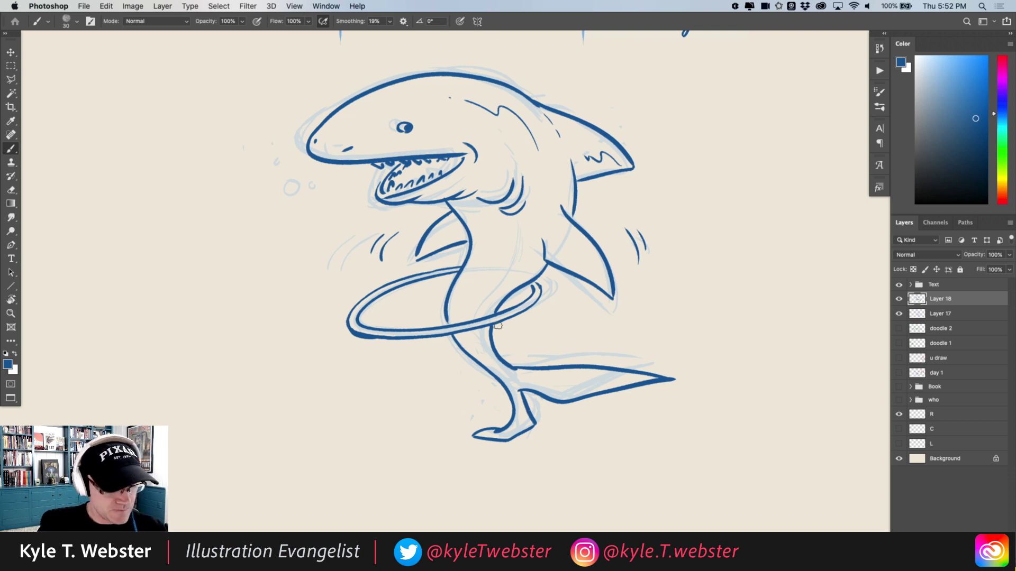
{"action": "left_click_drag", "start_coordinate": [475, 439], "coordinate": [444, 439]}
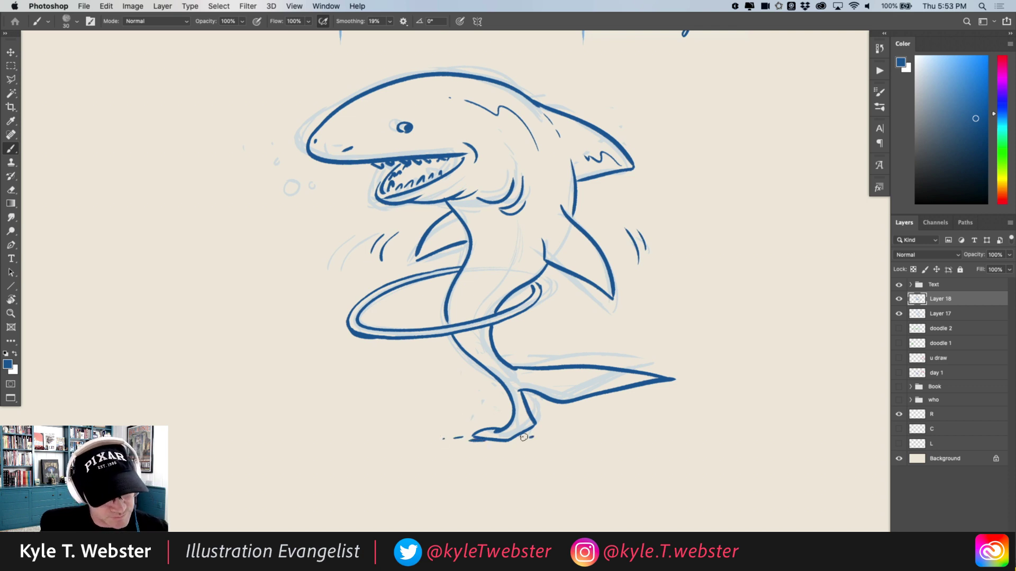
Fill in dark shading on both ends of the hula hoop where it passes behind the shark's body.
{"action": "scroll", "coordinate": [389, 263], "scroll_direction": "up", "scroll_amount": 1}
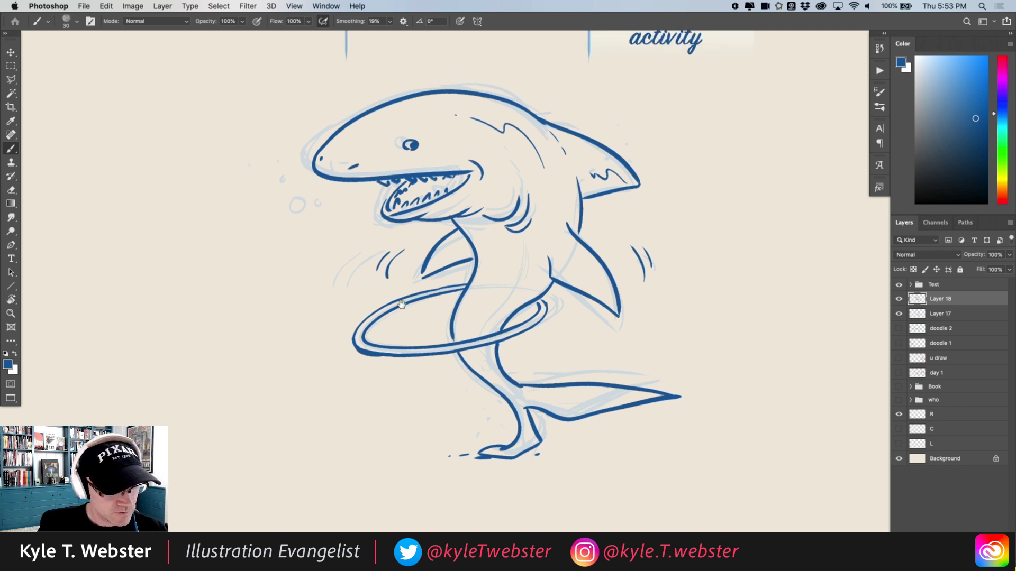
{"action": "scroll", "coordinate": [417, 309], "scroll_direction": "up", "scroll_amount": 2}
{"action": "left_click_drag", "start_coordinate": [481, 279], "coordinate": [465, 279]}
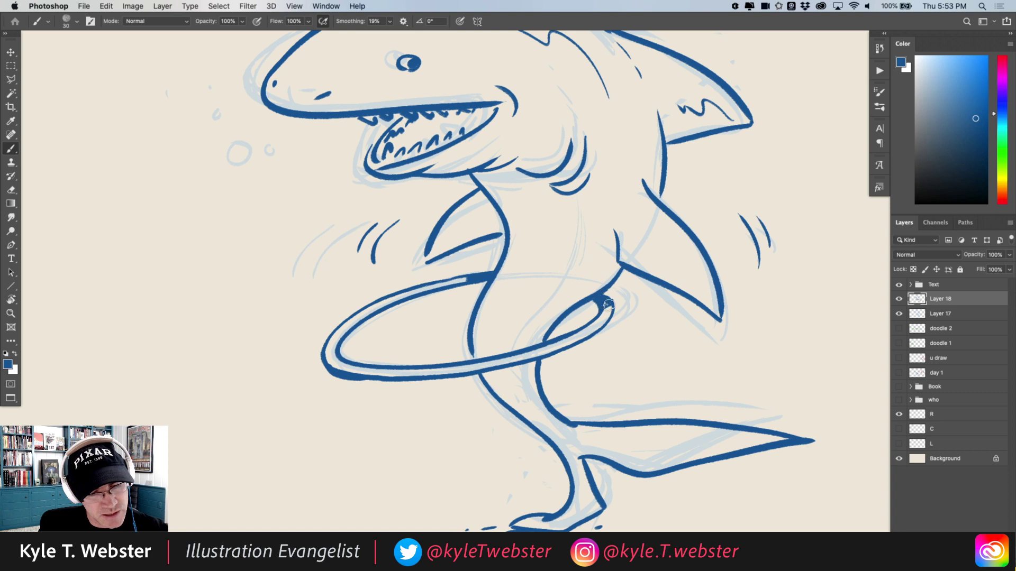
{"action": "left_click_drag", "start_coordinate": [609, 306], "coordinate": [604, 301]}
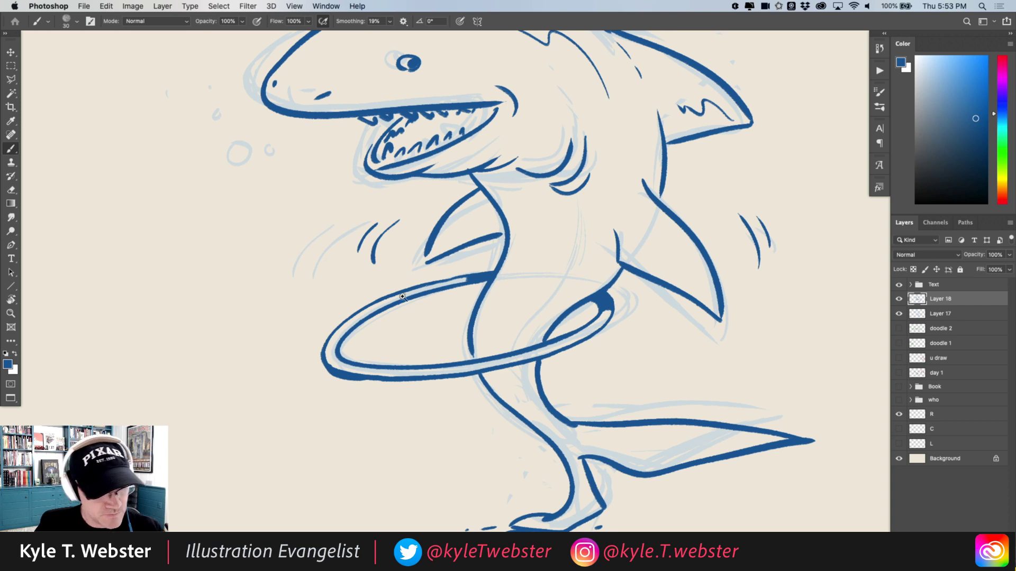
Add jagged crease marks on the shark's lower torso and thin detail lines on the tail and its raised fluke.
{"action": "key", "text": "super+minus"}
{"action": "left_click_drag", "start_coordinate": [357, 299], "coordinate": [391, 327]}
{"action": "scroll", "coordinate": [391, 327], "scroll_direction": "up", "scroll_amount": 3}
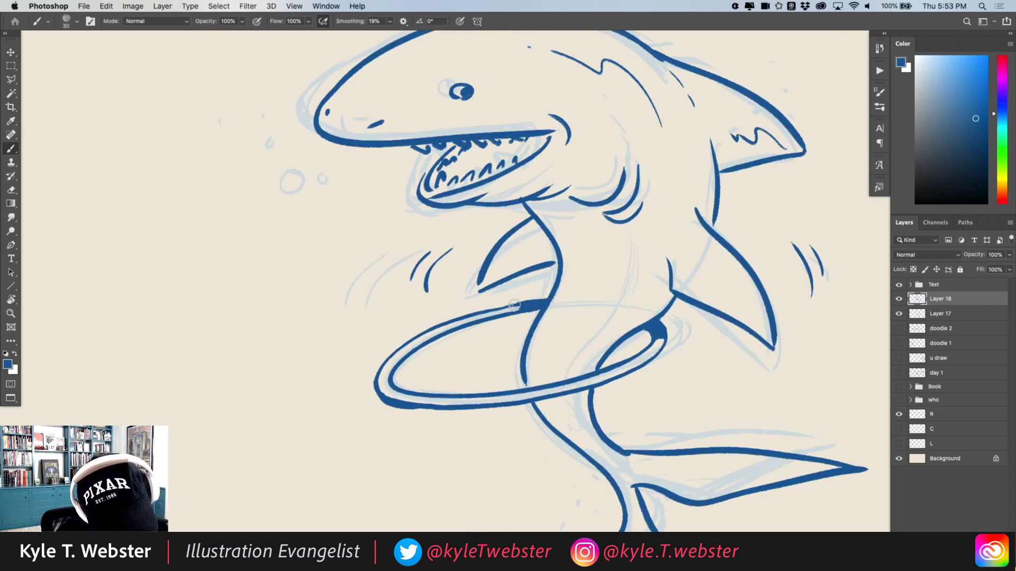
{"action": "left_click", "coordinate": [373, 346], "text": "alt"}
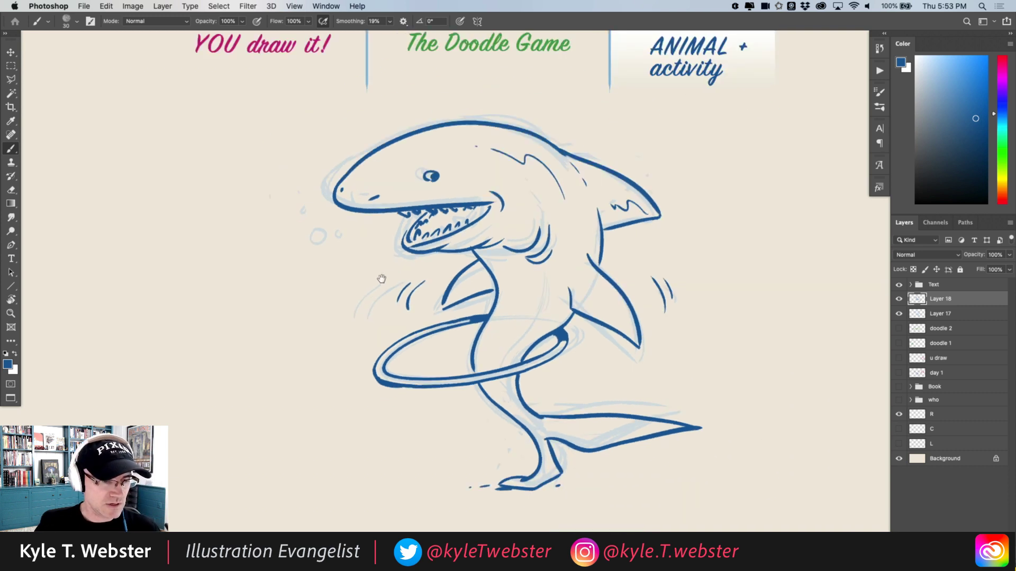
{"action": "mouse_move", "coordinate": [555, 298]}
{"action": "left_mouse_down"}
{"action": "mouse_move", "coordinate": [525, 337]}
{"action": "mouse_move", "coordinate": [511, 320]}
{"action": "mouse_move", "coordinate": [519, 303]}
{"action": "mouse_move", "coordinate": [502, 353]}
{"action": "mouse_move", "coordinate": [531, 270]}
{"action": "left_mouse_up"}
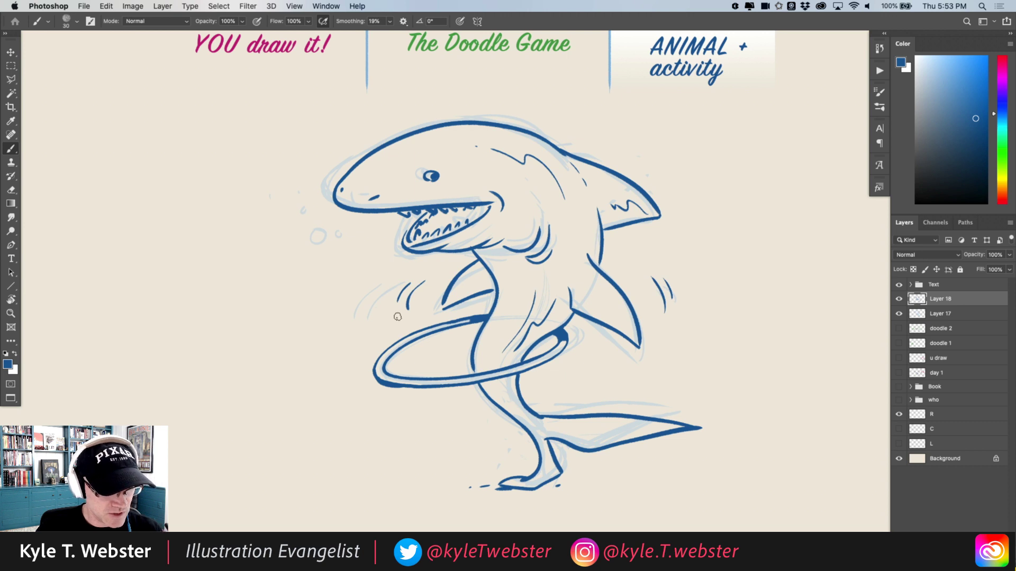
{"action": "left_click_drag", "start_coordinate": [648, 435], "coordinate": [577, 435]}
{"action": "left_click_drag", "start_coordinate": [374, 389], "coordinate": [372, 281]}
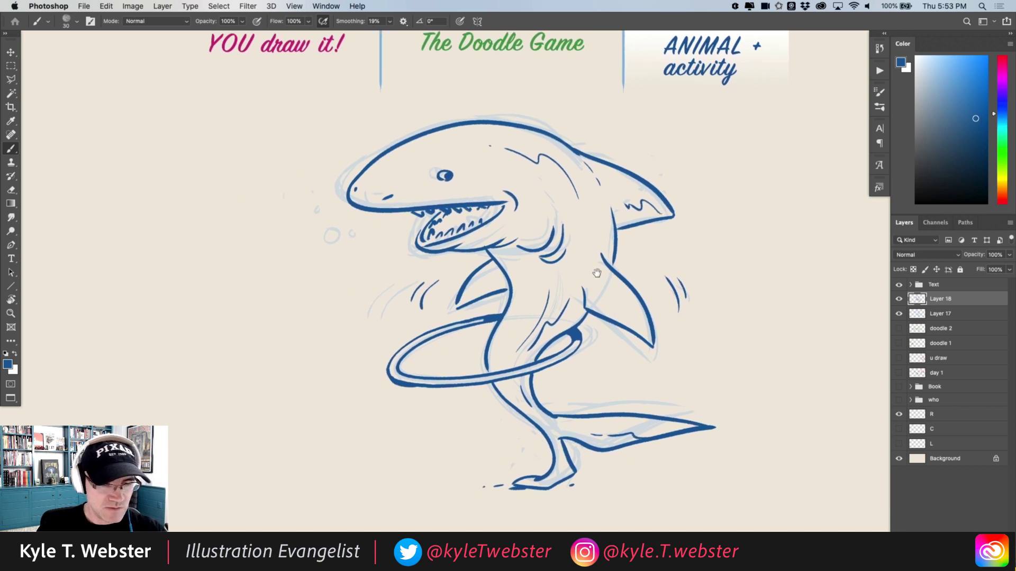
Draw a small wide-eyed fish behind the shark with an exclamation mark above its head.
{"action": "scroll", "coordinate": [625, 254], "scroll_direction": "right", "scroll_amount": 5}
{"action": "left_click_drag", "start_coordinate": [682, 260], "coordinate": [647, 265]}
{"action": "mouse_move", "coordinate": [660, 262]}
{"action": "left_mouse_down"}
{"action": "mouse_move", "coordinate": [670, 270]}
{"action": "mouse_move", "coordinate": [657, 286]}
{"action": "mouse_move", "coordinate": [676, 284]}
{"action": "mouse_move", "coordinate": [705, 253]}
{"action": "mouse_move", "coordinate": [697, 264]}
{"action": "mouse_move", "coordinate": [720, 260]}
{"action": "mouse_move", "coordinate": [714, 239]}
{"action": "mouse_move", "coordinate": [721, 248]}
{"action": "left_mouse_up"}
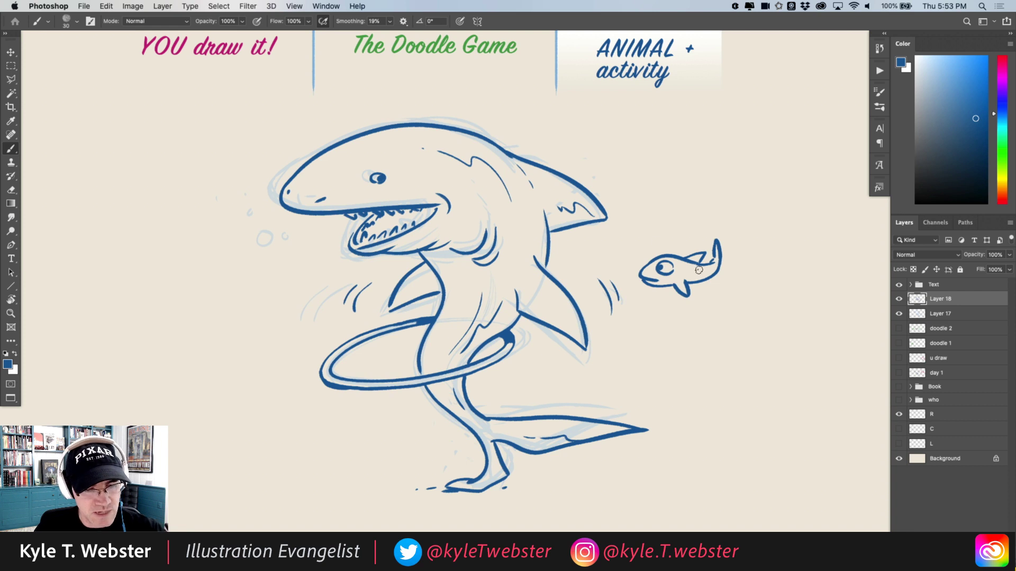
{"action": "left_click_drag", "start_coordinate": [652, 219], "coordinate": [651, 238]}
{"action": "left_click", "coordinate": [651, 249]}
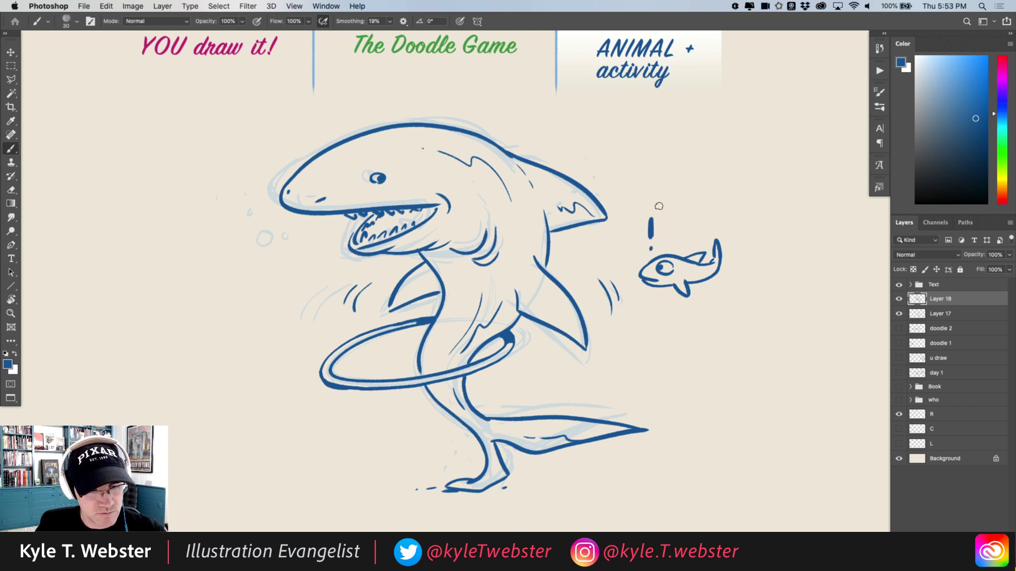
Draw a cluster of round bubbles and small dots rising in front of the shark's snout.
{"action": "mouse_move", "coordinate": [295, 229]}
{"action": "left_mouse_down"}
{"action": "mouse_move", "coordinate": [281, 236]}
{"action": "mouse_move", "coordinate": [296, 230]}
{"action": "mouse_move", "coordinate": [276, 233]}
{"action": "mouse_move", "coordinate": [260, 216]}
{"action": "mouse_move", "coordinate": [257, 226]}
{"action": "left_mouse_up"}
{"action": "mouse_move", "coordinate": [259, 181]}
{"action": "left_mouse_down"}
{"action": "mouse_move", "coordinate": [256, 198]}
{"action": "mouse_move", "coordinate": [260, 165]}
{"action": "left_mouse_up"}
{"action": "left_click", "coordinate": [251, 153]}
{"action": "left_click", "coordinate": [265, 142]}
Hide the light blue sketch on Layer 17 so only the dark blue ink shows.
{"action": "left_click_drag", "start_coordinate": [279, 319], "coordinate": [317, 280]}
{"action": "left_click_drag", "start_coordinate": [322, 337], "coordinate": [329, 390]}
{"action": "left_click", "coordinate": [899, 314]}
{"action": "left_click_drag", "start_coordinate": [380, 303], "coordinate": [397, 302]}
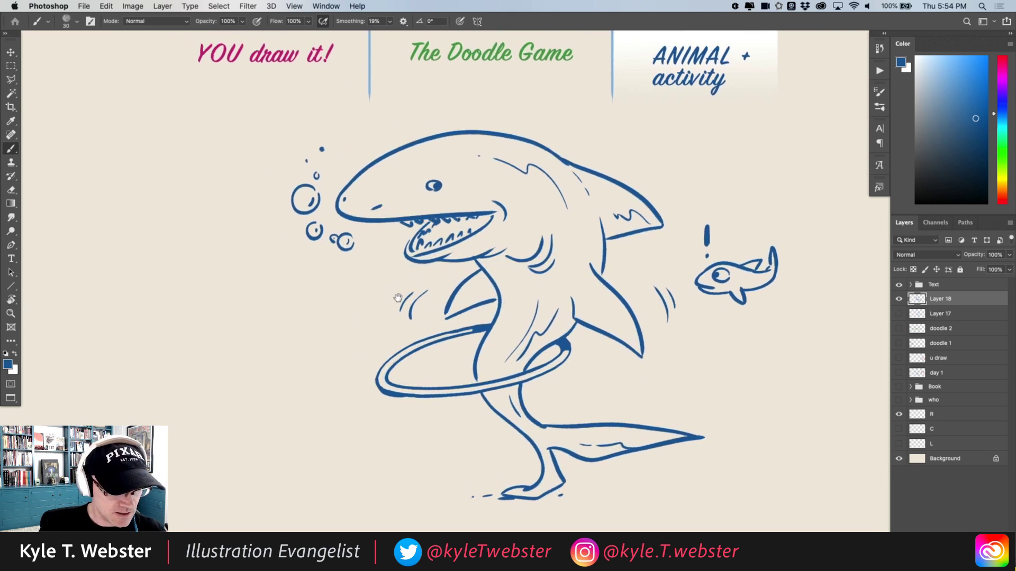
Shade the neck under the shark's jaw with short strokes and darken the inside of its open mouth.
{"action": "left_click", "coordinate": [463, 260], "text": "super"}
{"action": "mouse_move", "coordinate": [524, 243]}
{"action": "left_mouse_down"}
{"action": "mouse_move", "coordinate": [477, 258]}
{"action": "mouse_move", "coordinate": [494, 259]}
{"action": "mouse_move", "coordinate": [516, 273]}
{"action": "left_mouse_up"}
{"action": "key", "text": "ctrl+z"}
{"action": "left_click_drag", "start_coordinate": [507, 276], "coordinate": [517, 275]}
{"action": "mouse_move", "coordinate": [368, 239]}
{"action": "left_mouse_down"}
{"action": "mouse_move", "coordinate": [343, 243]}
{"action": "mouse_move", "coordinate": [417, 230]}
{"action": "mouse_move", "coordinate": [412, 221]}
{"action": "mouse_move", "coordinate": [382, 244]}
{"action": "mouse_move", "coordinate": [396, 240]}
{"action": "mouse_move", "coordinate": [389, 248]}
{"action": "mouse_move", "coordinate": [408, 235]}
{"action": "mouse_move", "coordinate": [391, 236]}
{"action": "mouse_move", "coordinate": [399, 215]}
{"action": "mouse_move", "coordinate": [435, 227]}
{"action": "mouse_move", "coordinate": [411, 234]}
{"action": "mouse_move", "coordinate": [435, 216]}
{"action": "mouse_move", "coordinate": [479, 215]}
{"action": "left_mouse_up"}
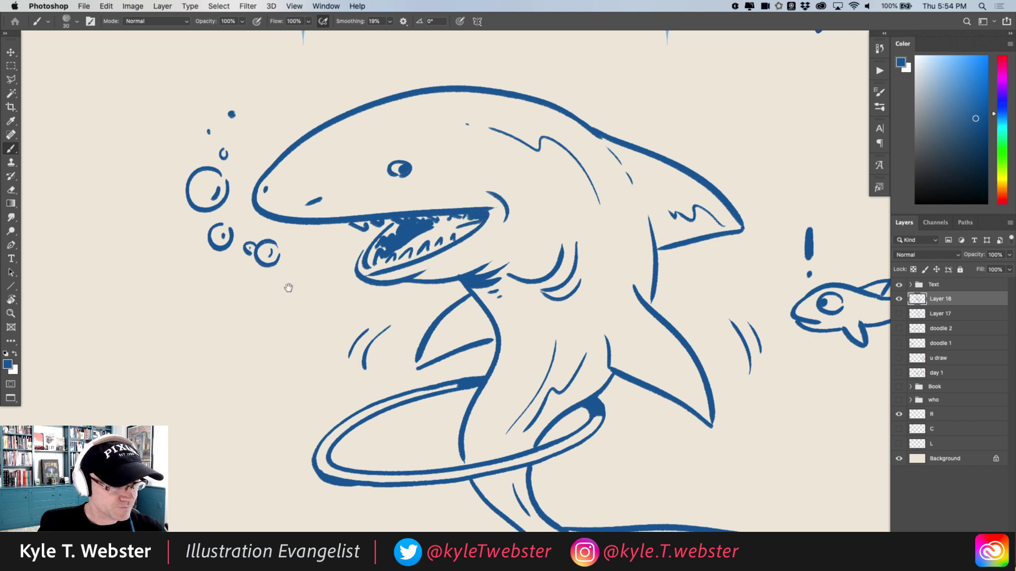
Move the whole inked shark and fish drawing on Layer 18 to the left half of the page.
{"action": "scroll", "coordinate": [333, 317], "scroll_direction": "down", "scroll_amount": 4}
{"action": "left_click_drag", "start_coordinate": [290, 344], "coordinate": [335, 315]}
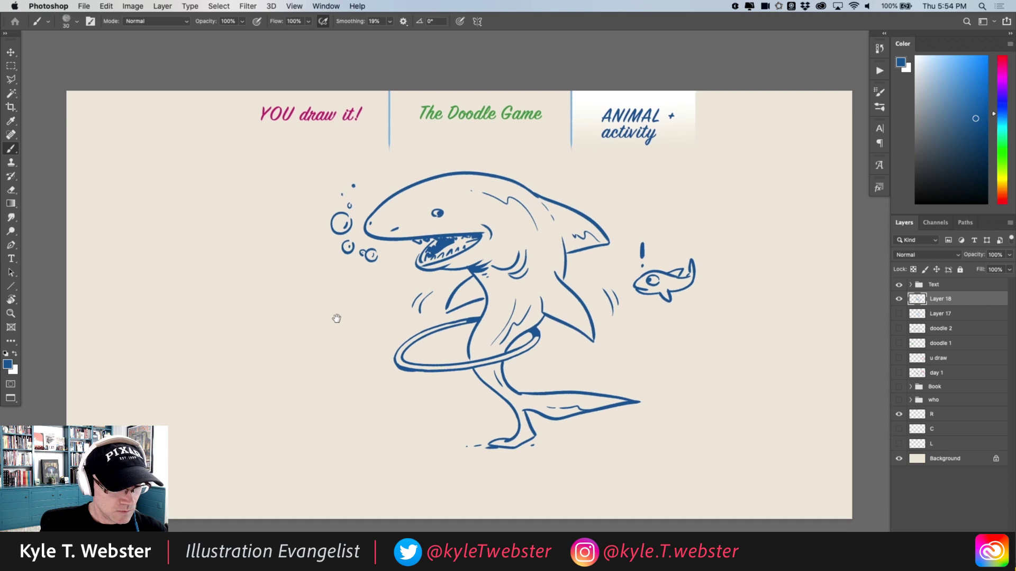
{"action": "left_click_drag", "start_coordinate": [275, 280], "coordinate": [254, 264]}
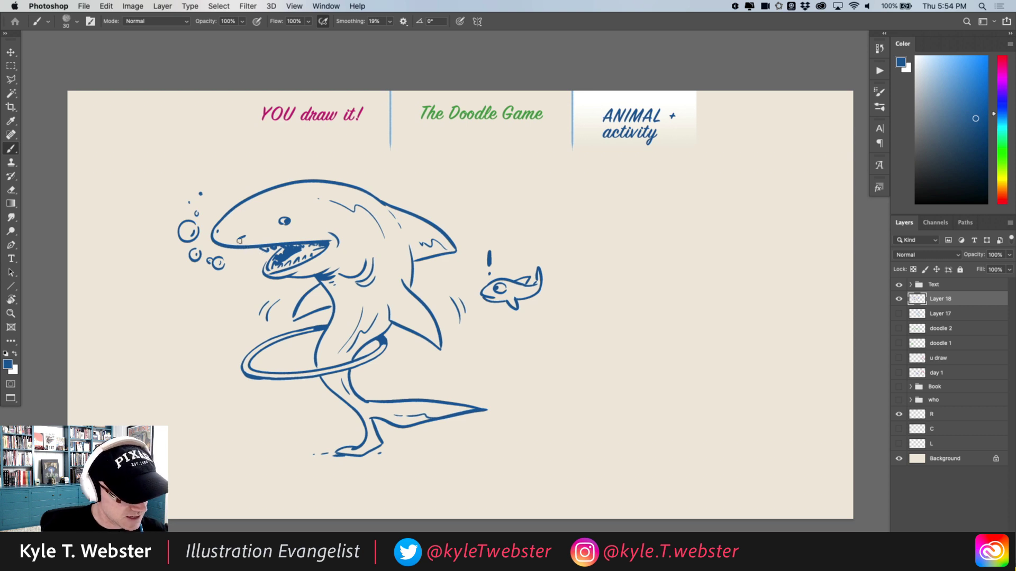
{"action": "left_click", "coordinate": [242, 252]}
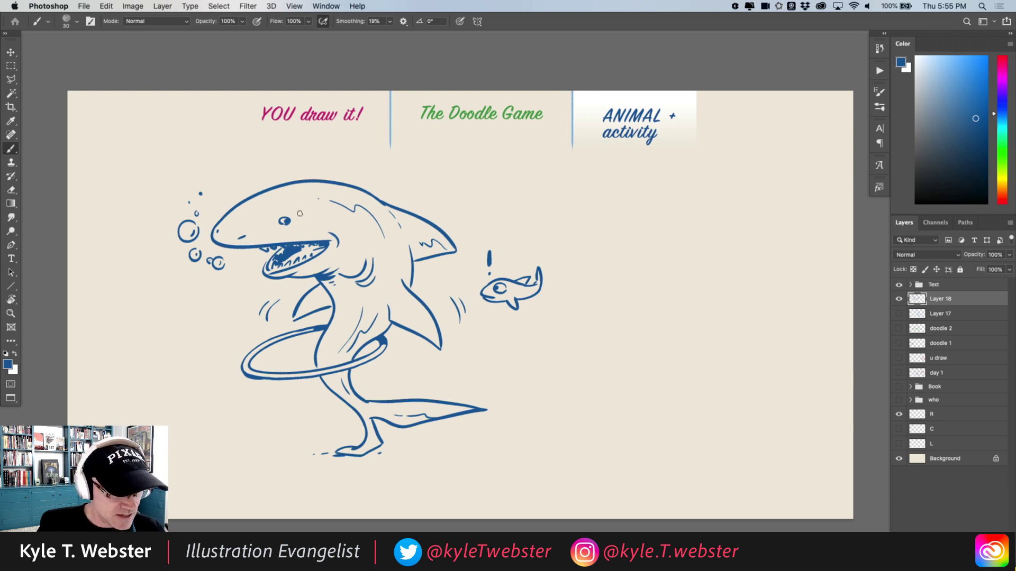
Show the magenta lizard on the "u draw" layer and move it left, closer to the small fish.
{"action": "left_click", "coordinate": [898, 358]}
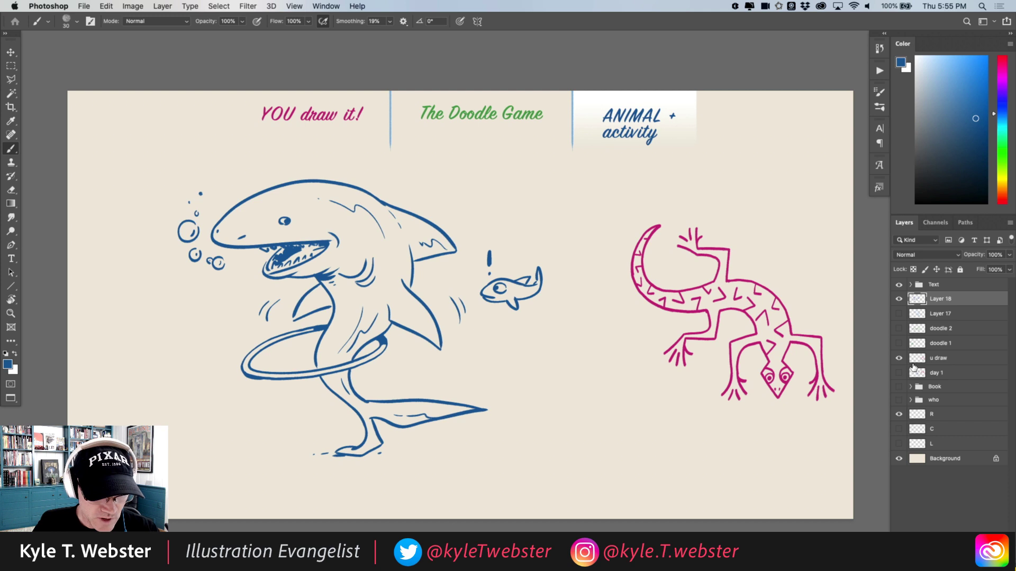
{"action": "left_click", "coordinate": [912, 358]}
{"action": "left_click_drag", "start_coordinate": [650, 299], "coordinate": [588, 299]}
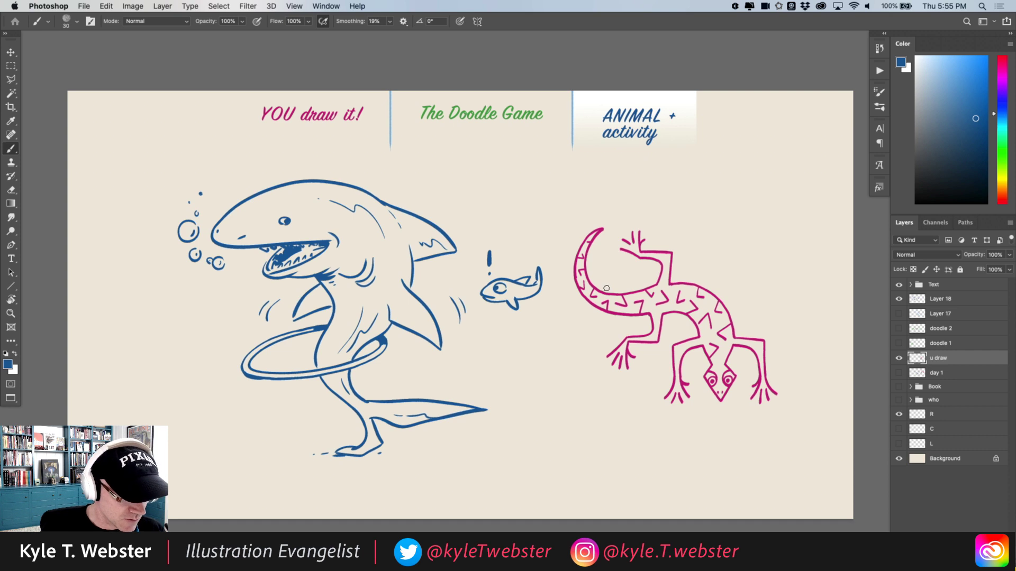